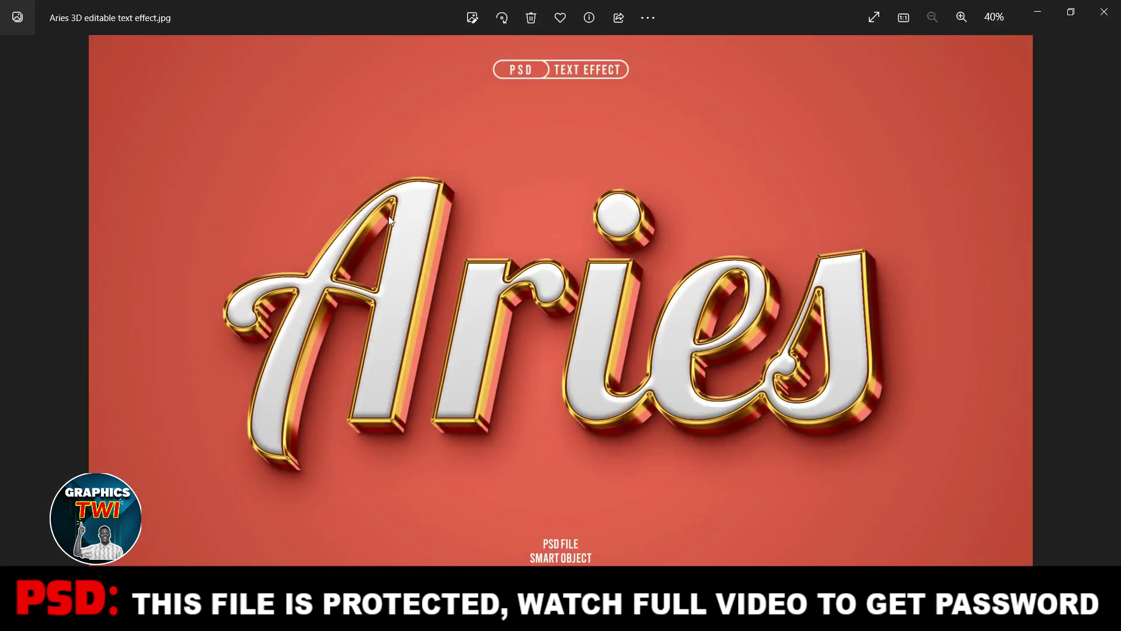
# - Page through the template previews in Photos, from Buying, Dust and Good through Jumbo, Quest and Virgo
pyautogui.press('Right')
pyautogui.press('Right')
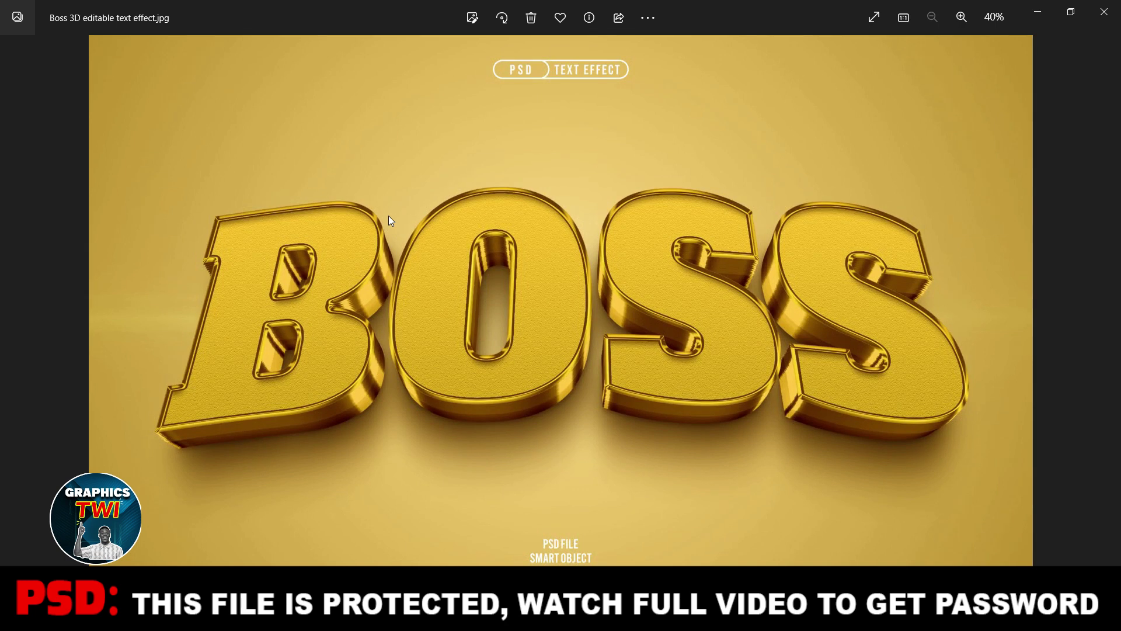
pyautogui.press('Right')
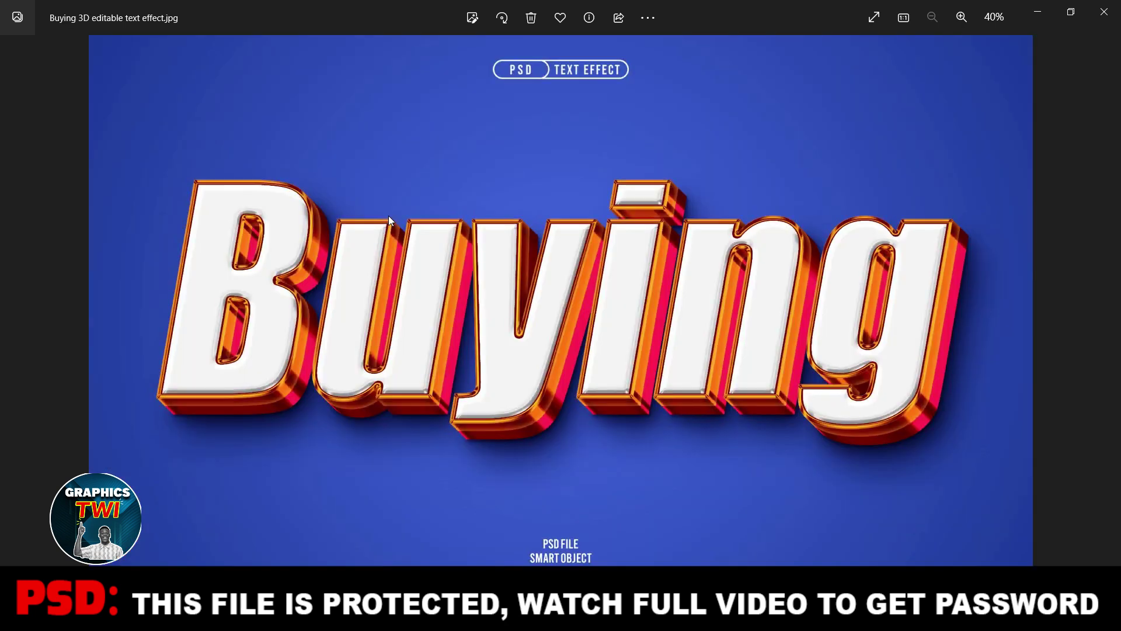
pyautogui.press('Right')
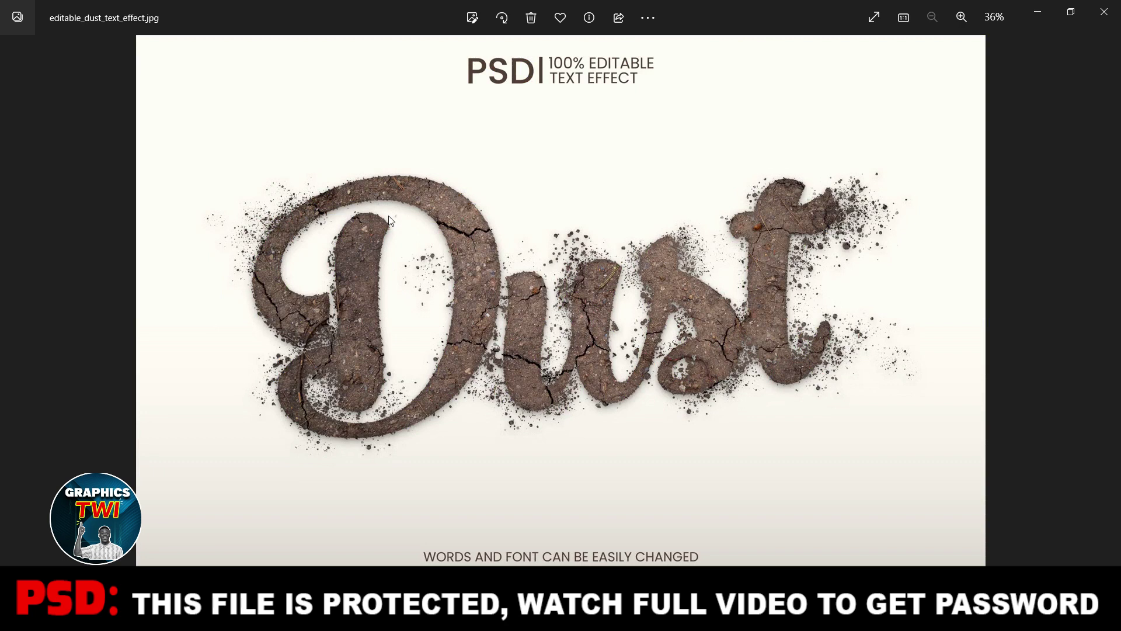
pyautogui.press('Right')
pyautogui.press('Right')
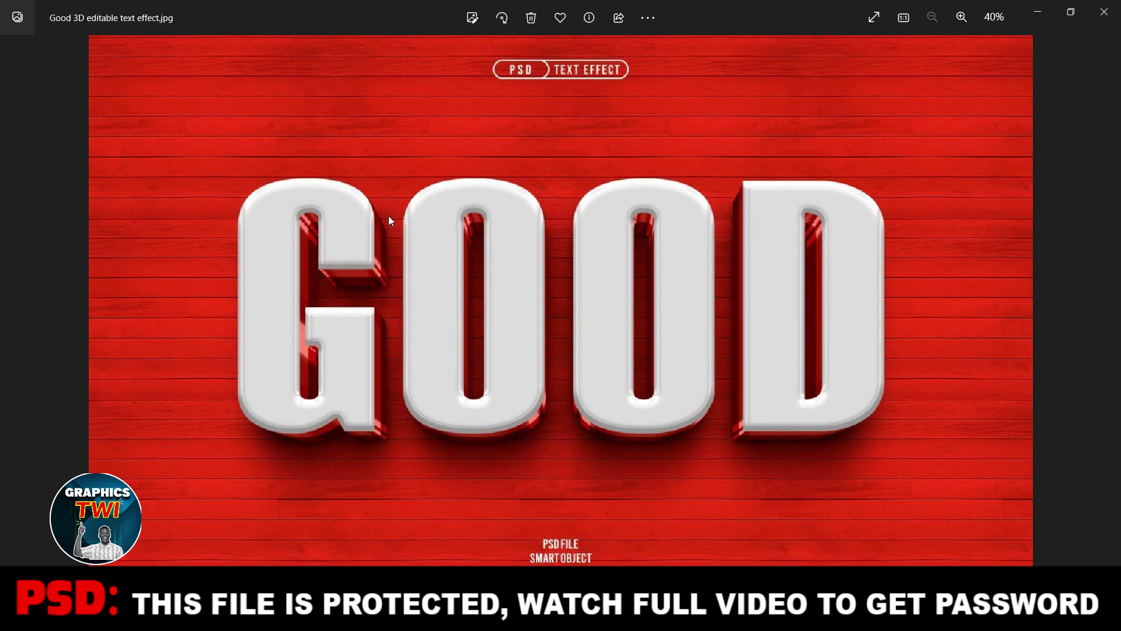
pyautogui.press('Right')
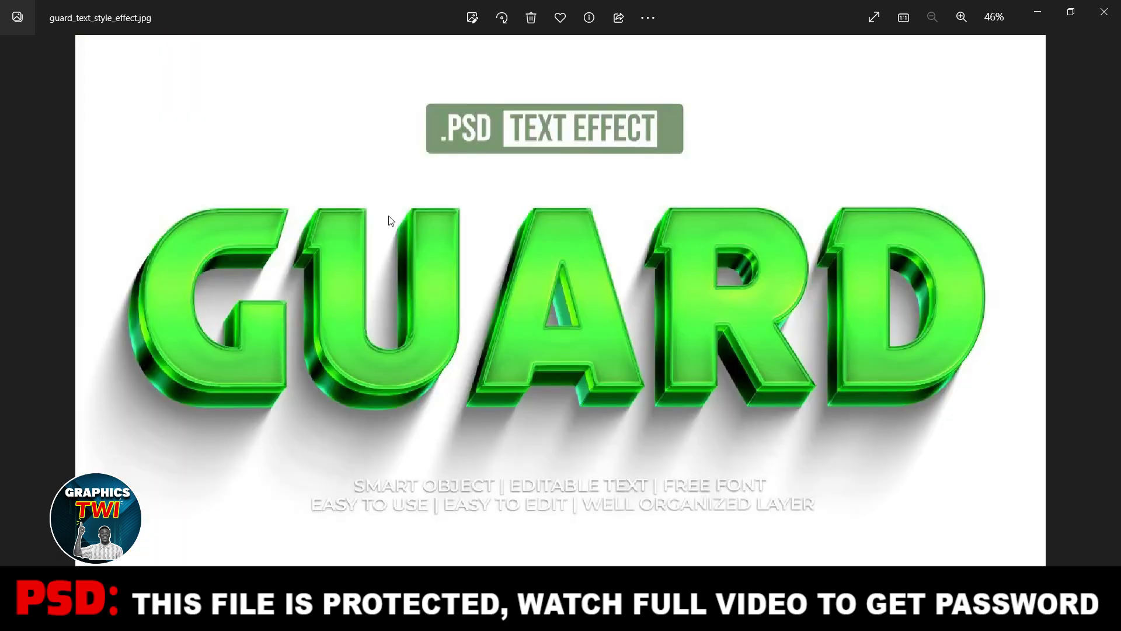
pyautogui.press('Right')
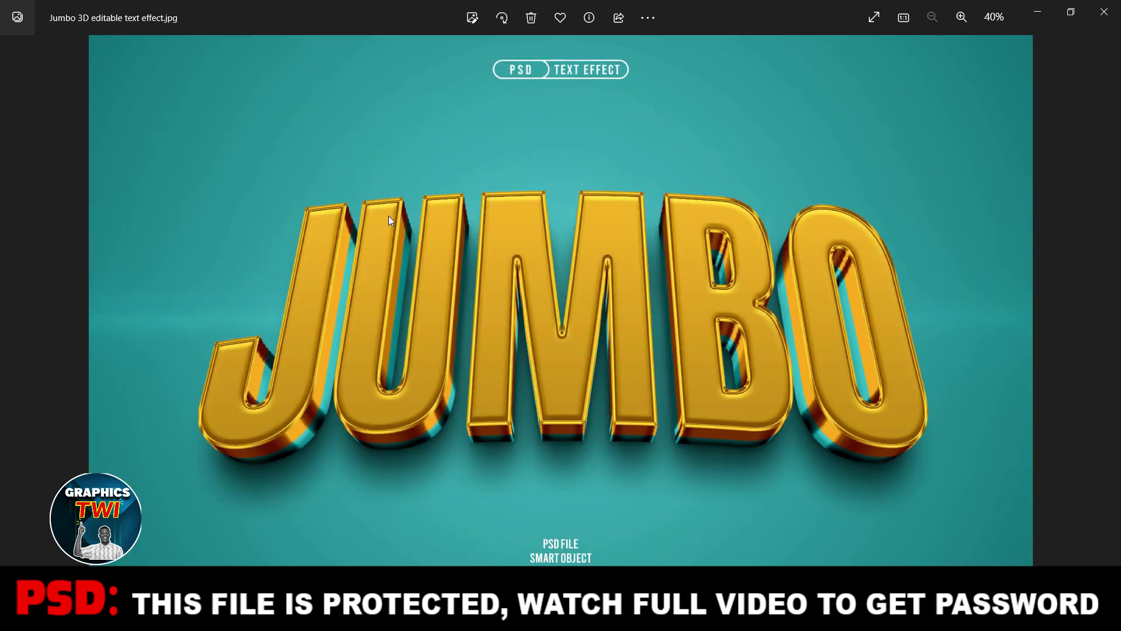
pyautogui.press('Right')
pyautogui.press('Right')
pyautogui.press('Right')
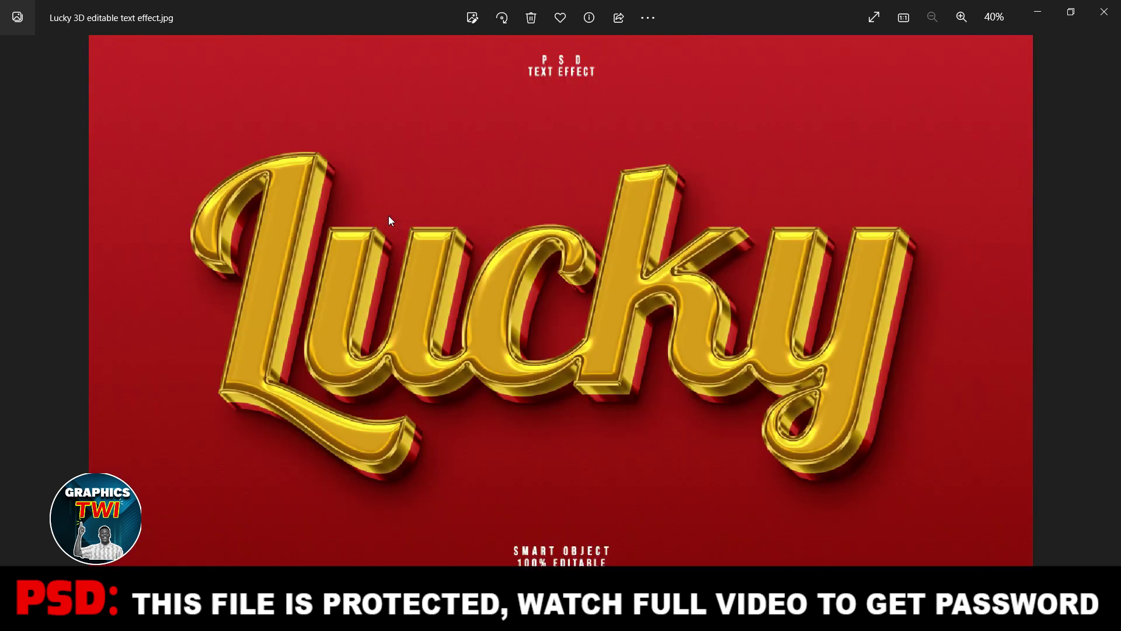
pyautogui.press('Right')
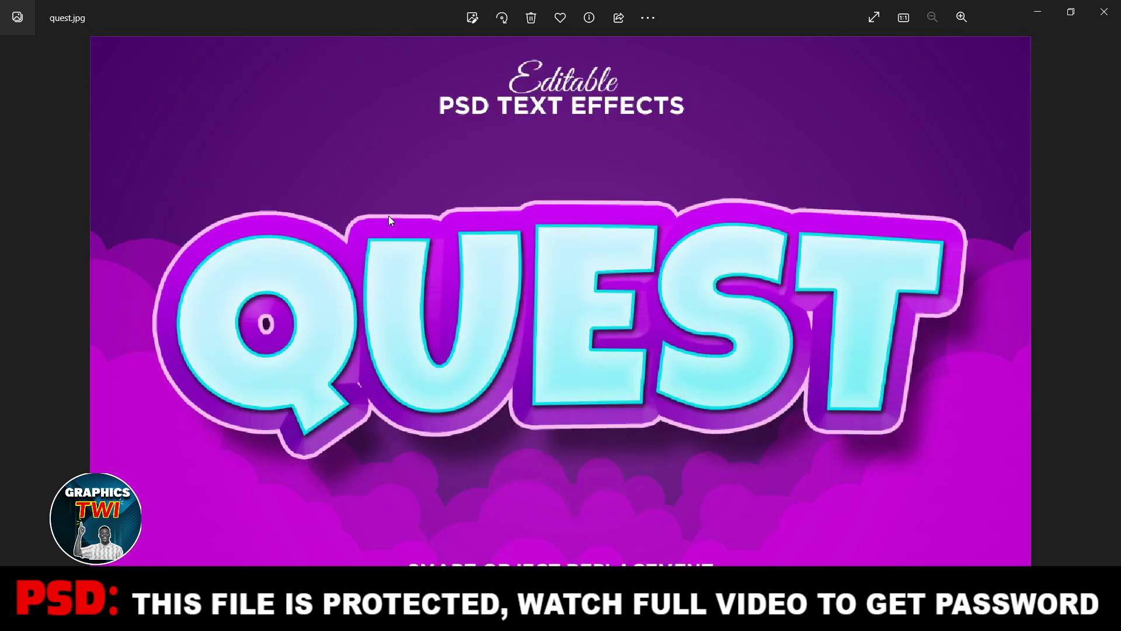
pyautogui.press('Right')
pyautogui.press('Right')
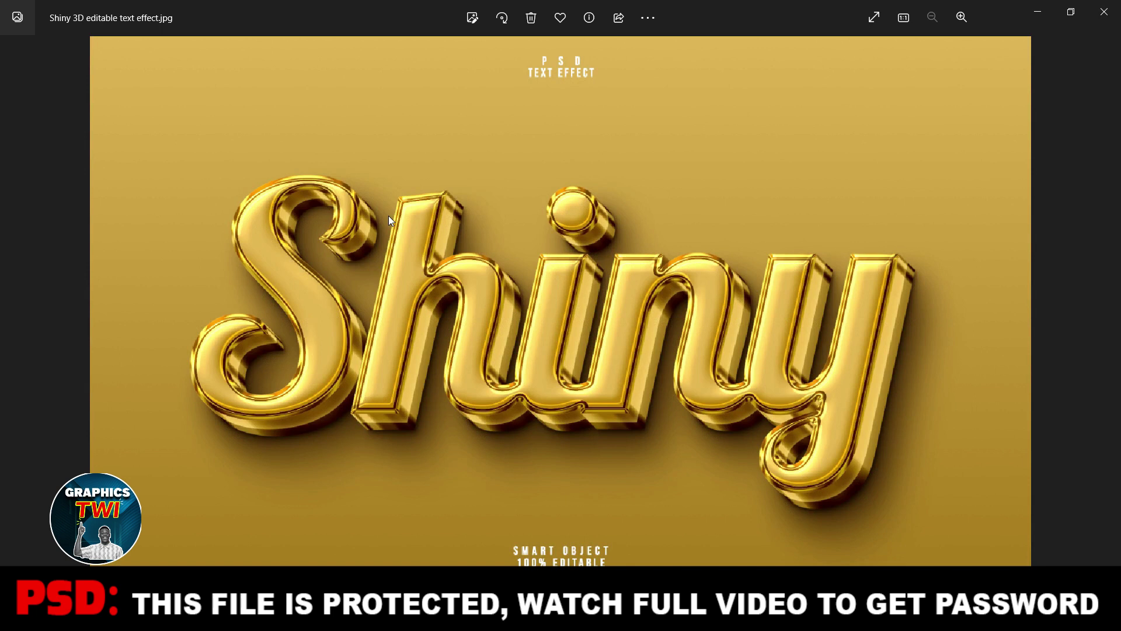
pyautogui.press('Right')
pyautogui.press('Right')
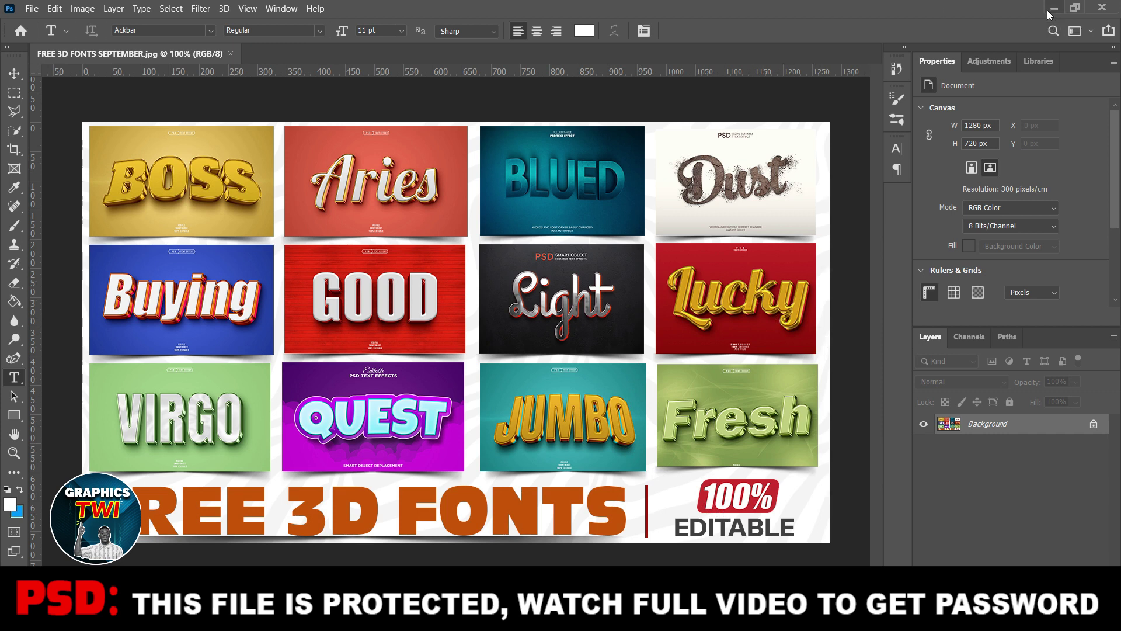
# - Close the preview document, minimize Photoshop and close the PASTORS YOUTUBE folder window
pyautogui.click(235, 54)
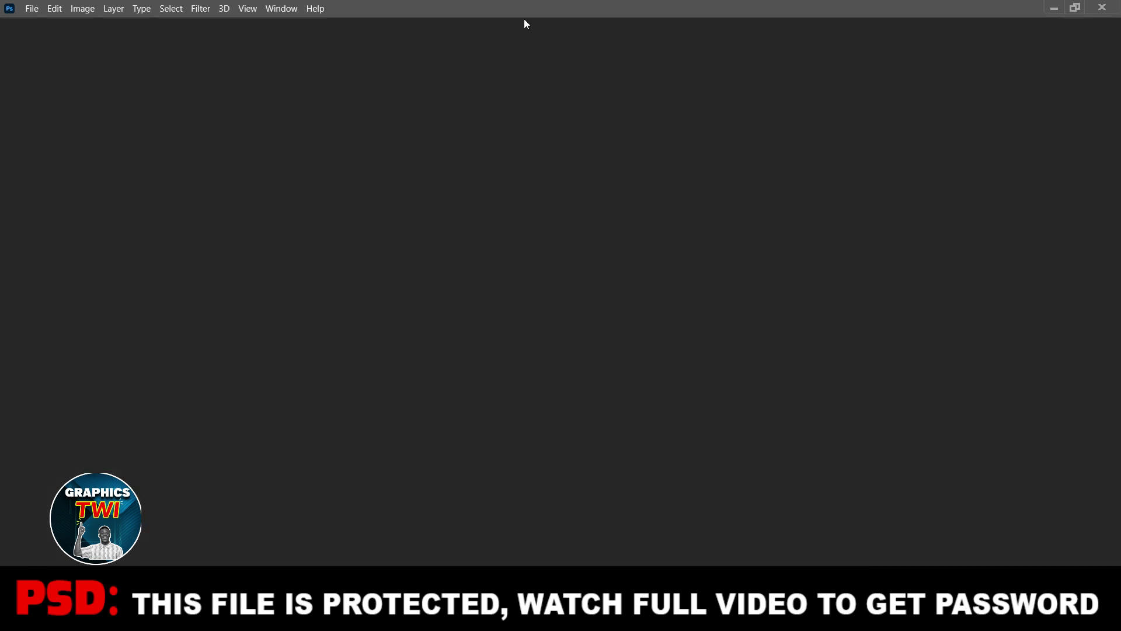
pyautogui.click(1055, 8)
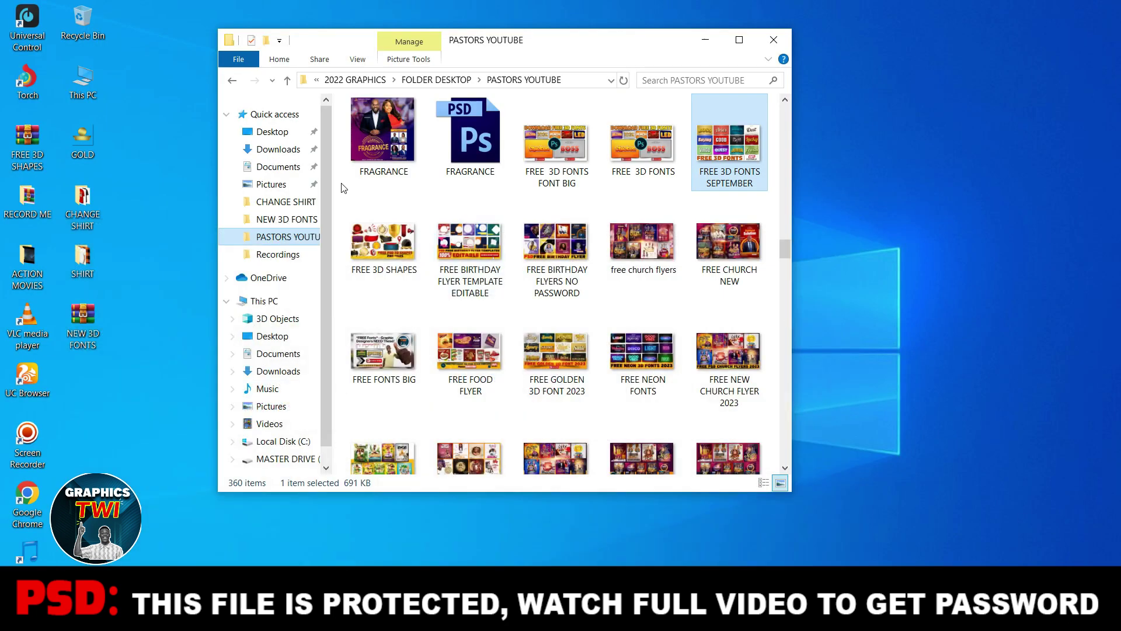
pyautogui.click(773, 39)
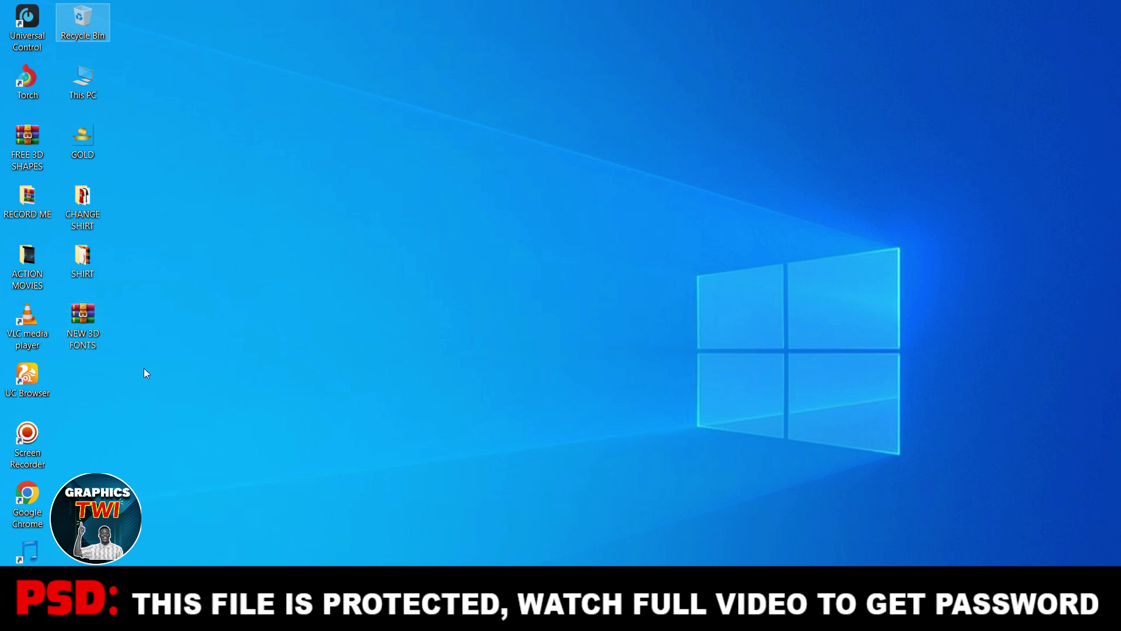
# - Extract the NEW 3D FONTS archive on the desktop into the same location
pyautogui.click(89, 323)
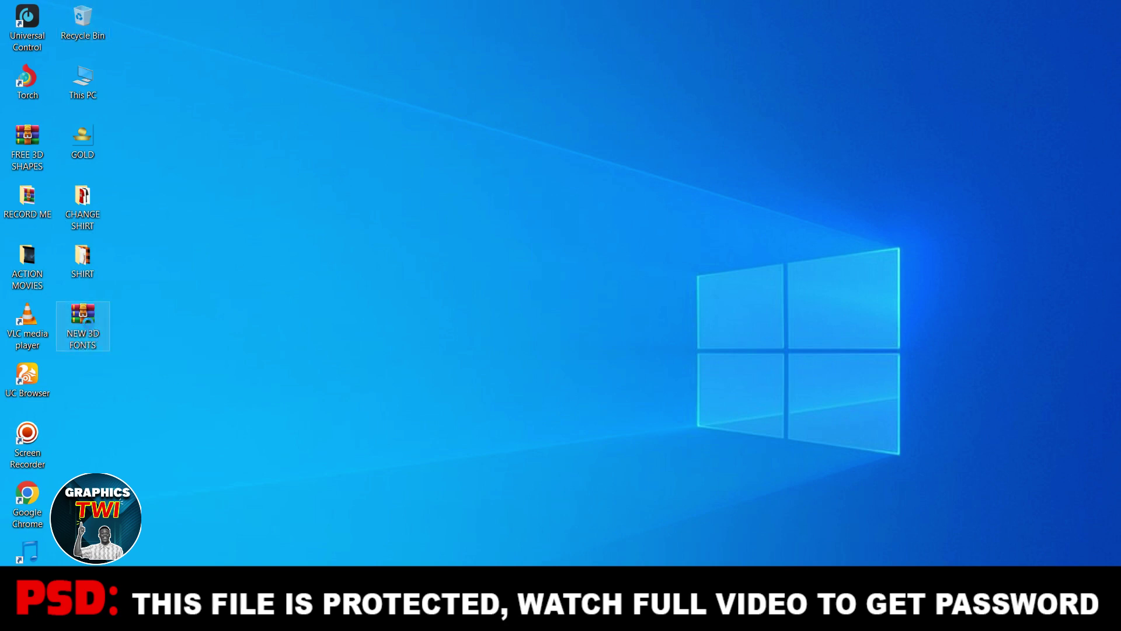
pyautogui.rightClick(89, 324)
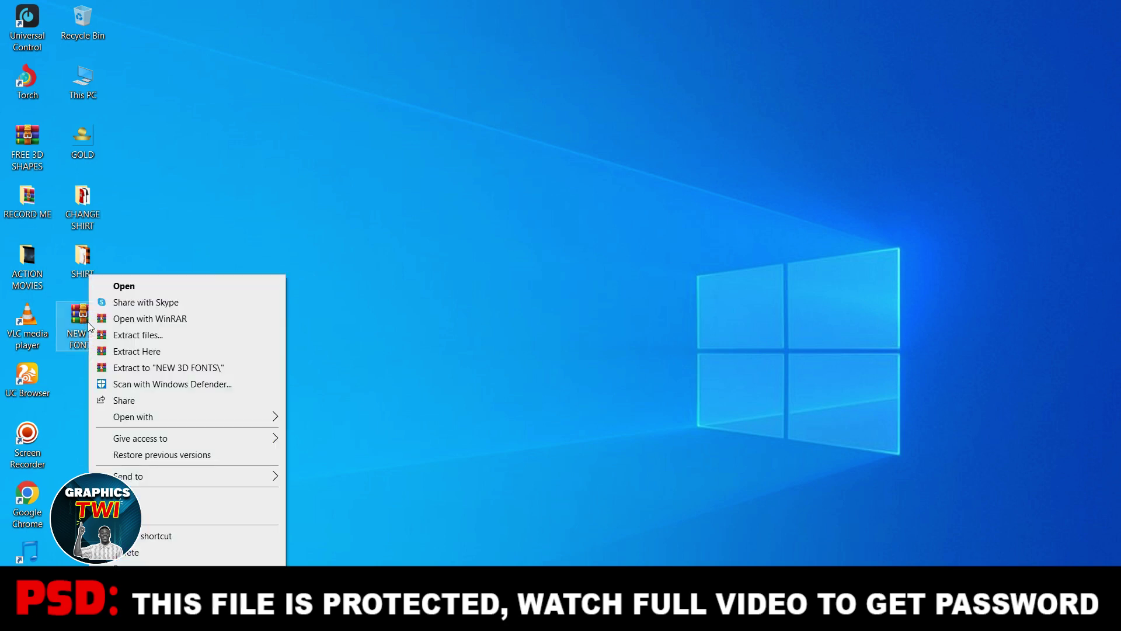
pyautogui.click(151, 352)
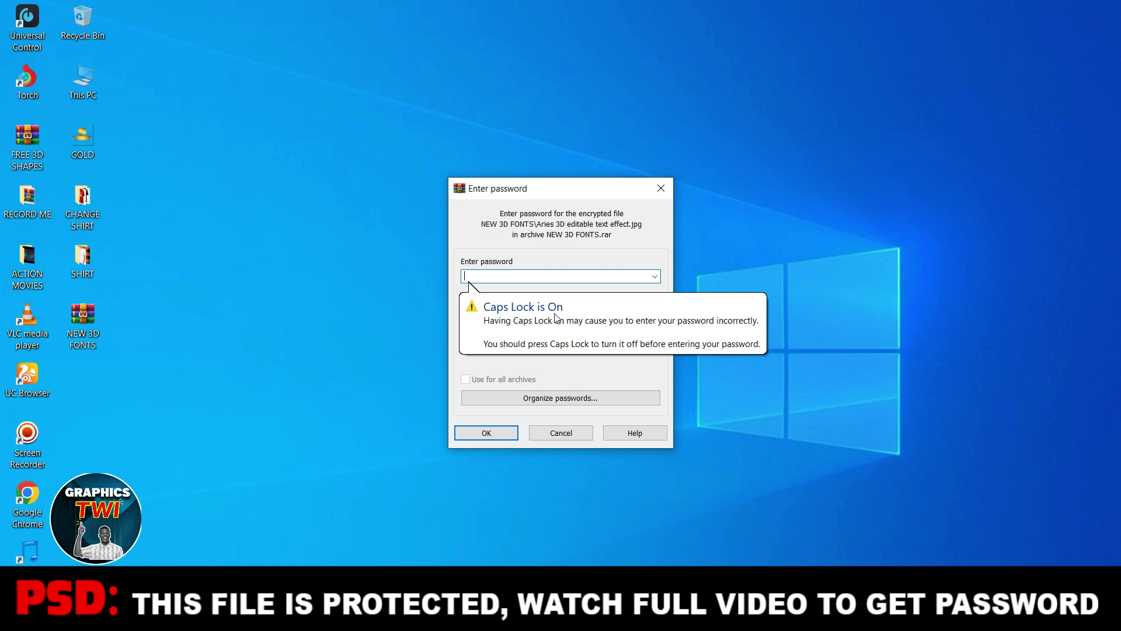
# - Dismiss the Caps Lock warning and enter the archive password to start extracting
pyautogui.click(556, 317)
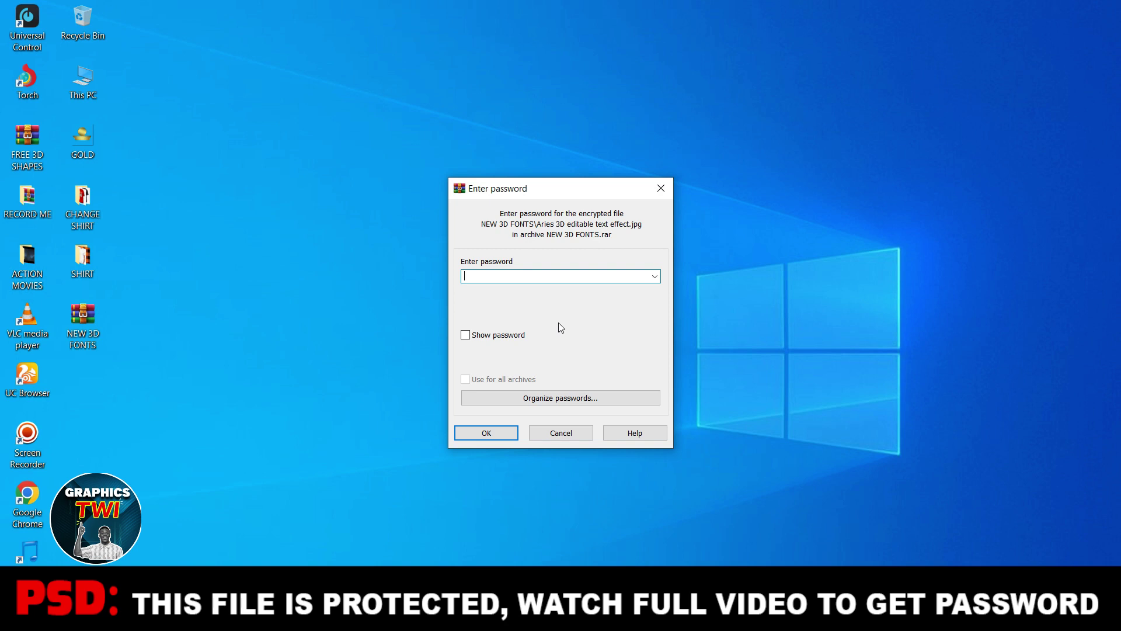
pyautogui.click(494, 437)
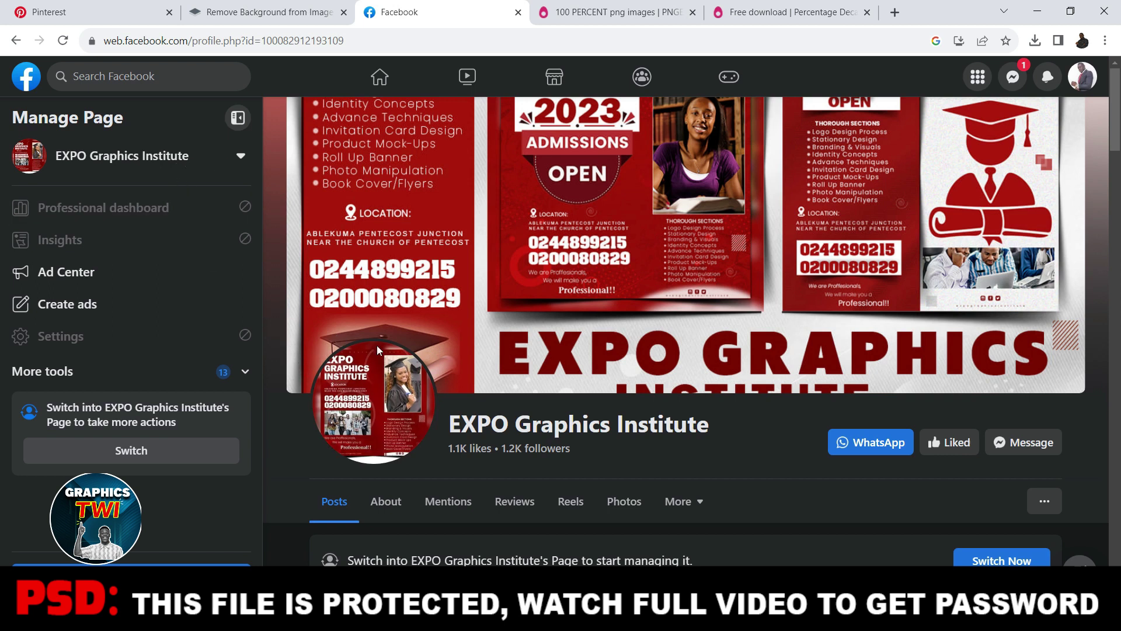
# - View the EXPO Graphics Institute page's profile picture, then return to the page
pyautogui.scroll(-4, 426, 400)
pyautogui.scroll(4, 425, 401)
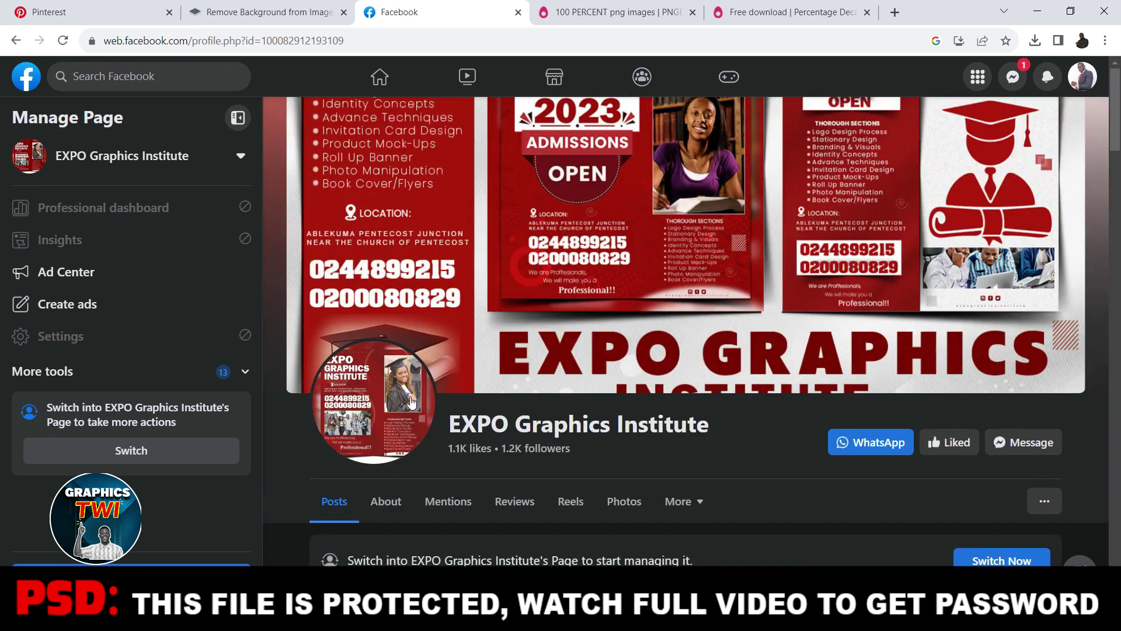
pyautogui.click(412, 402)
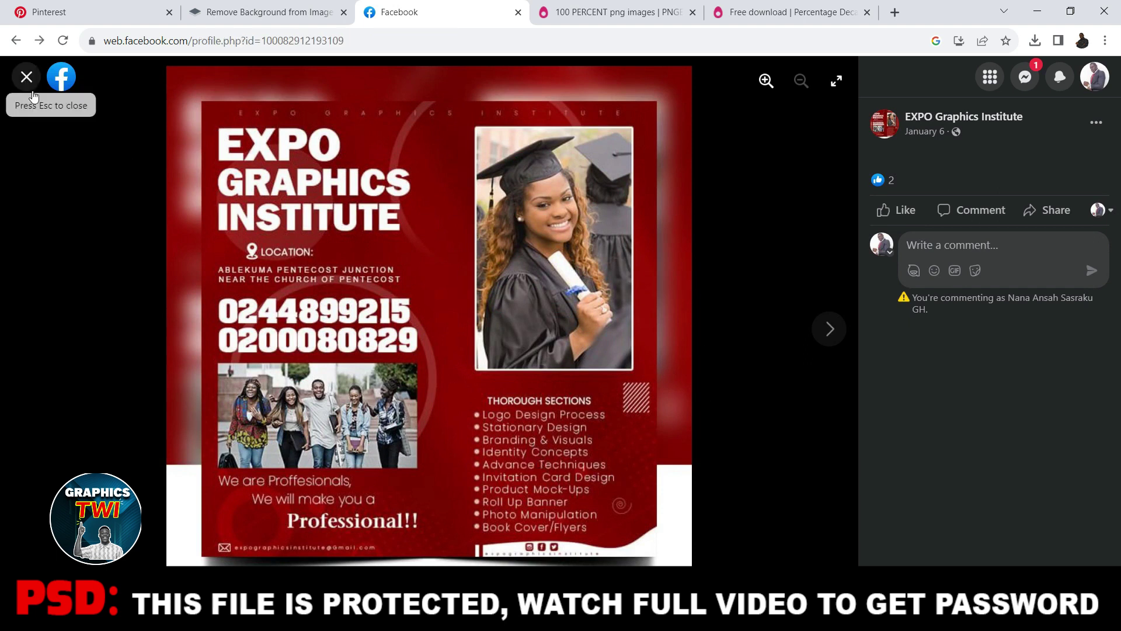
pyautogui.press('Escape')
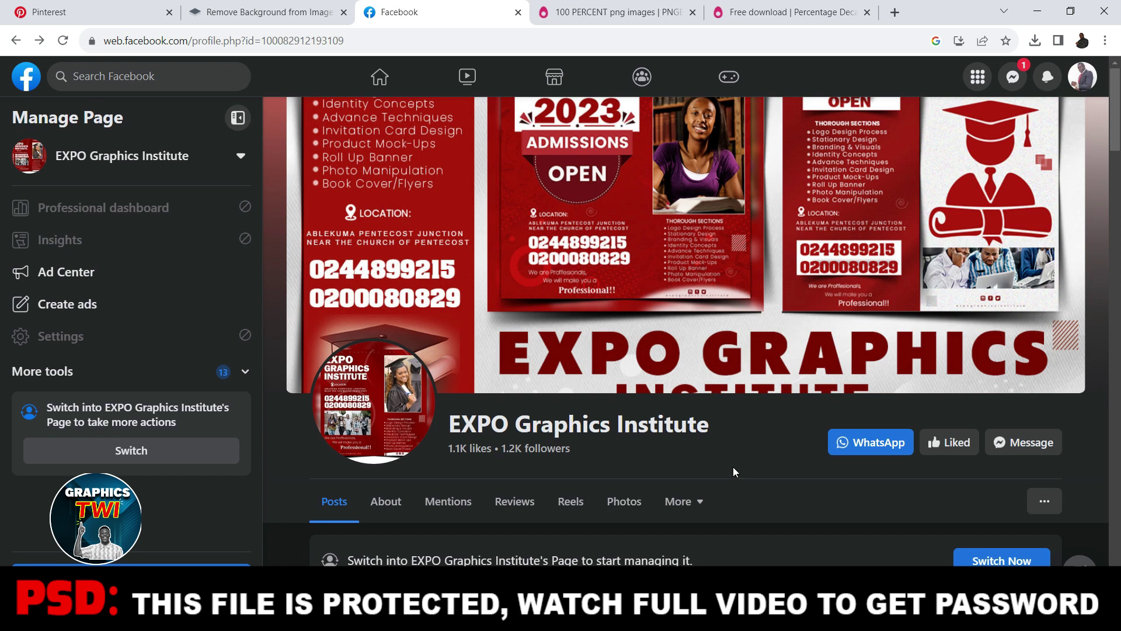
# - Scroll down to view the classroom post photo, then minimize Chrome
pyautogui.scroll(-3, 753, 467)
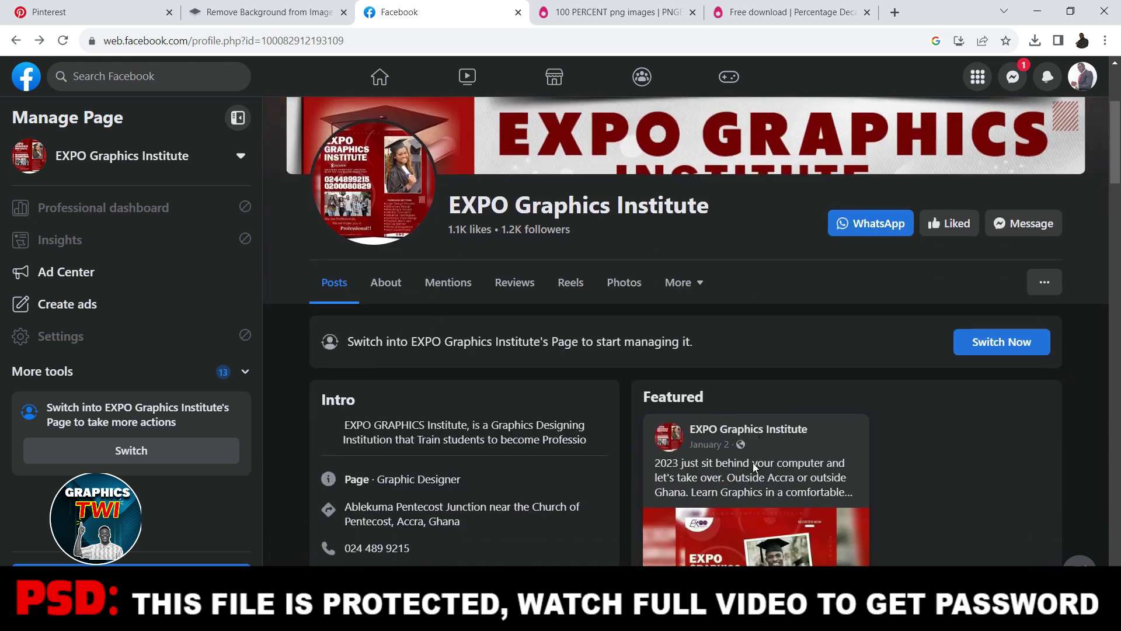
pyautogui.scroll(-4, 757, 464)
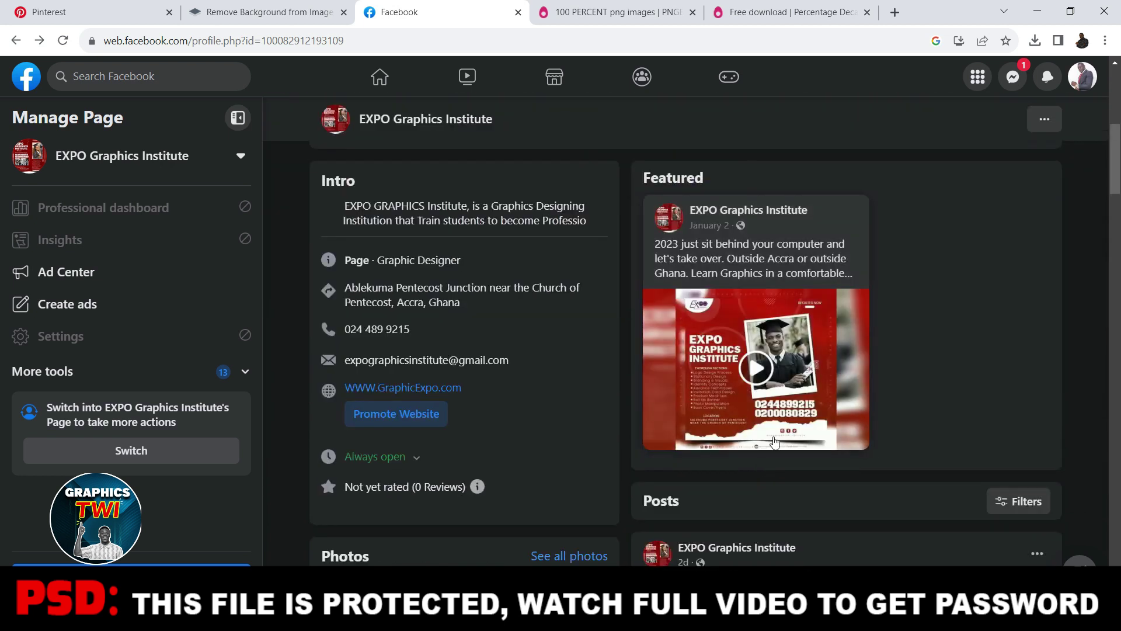
pyautogui.scroll(-6, 765, 450)
pyautogui.scroll(-4, 775, 433)
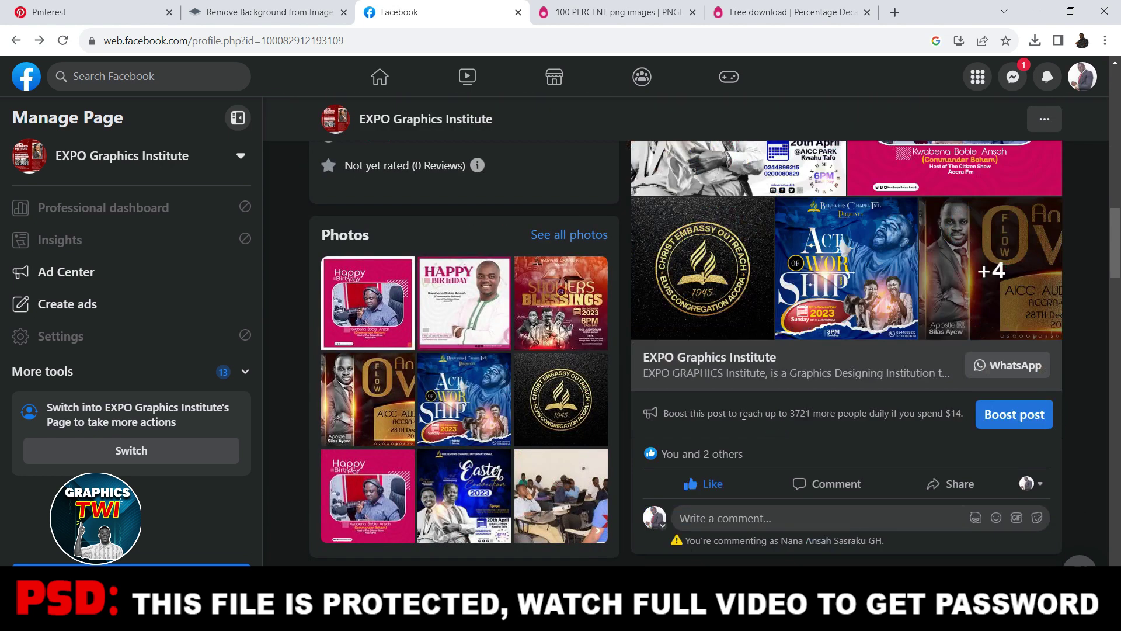
pyautogui.scroll(-9, 744, 414)
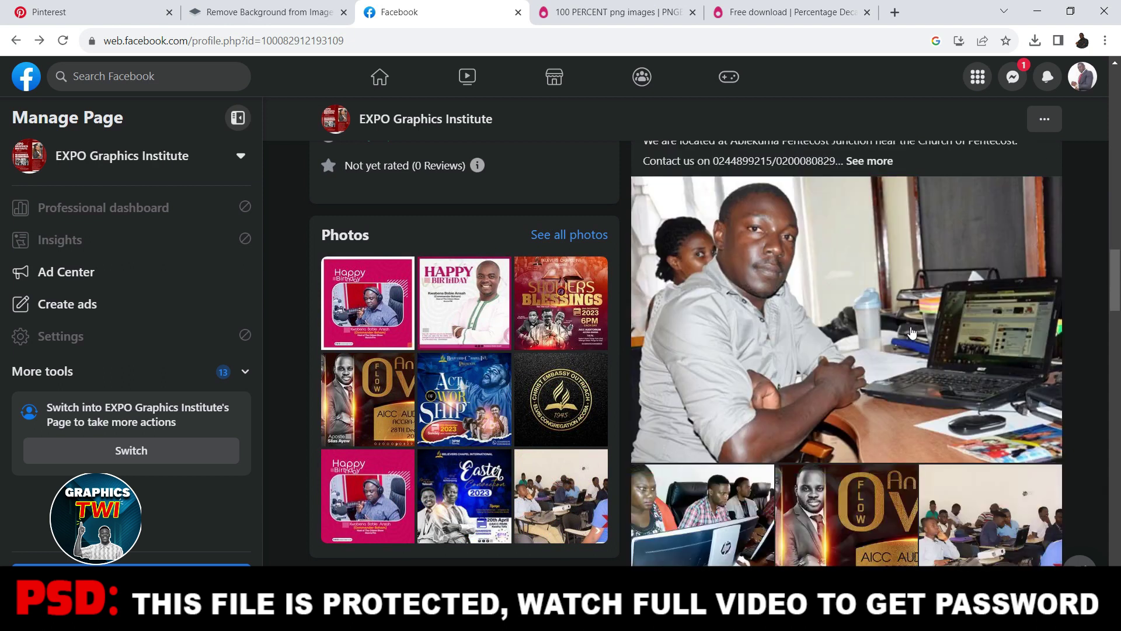
pyautogui.click(719, 528)
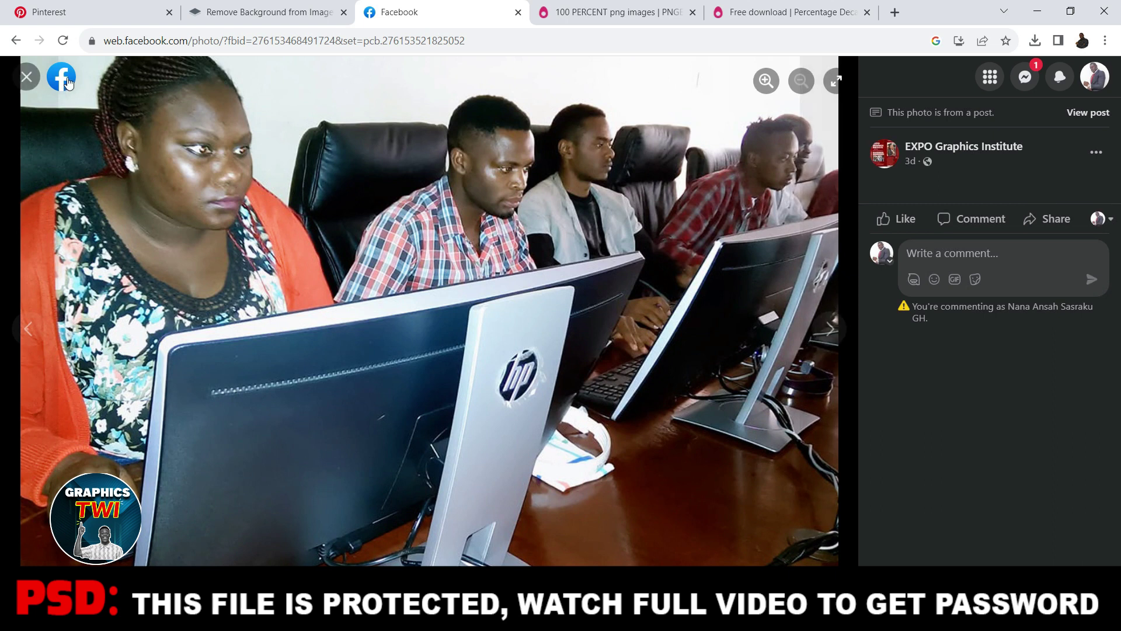
pyautogui.click(27, 76)
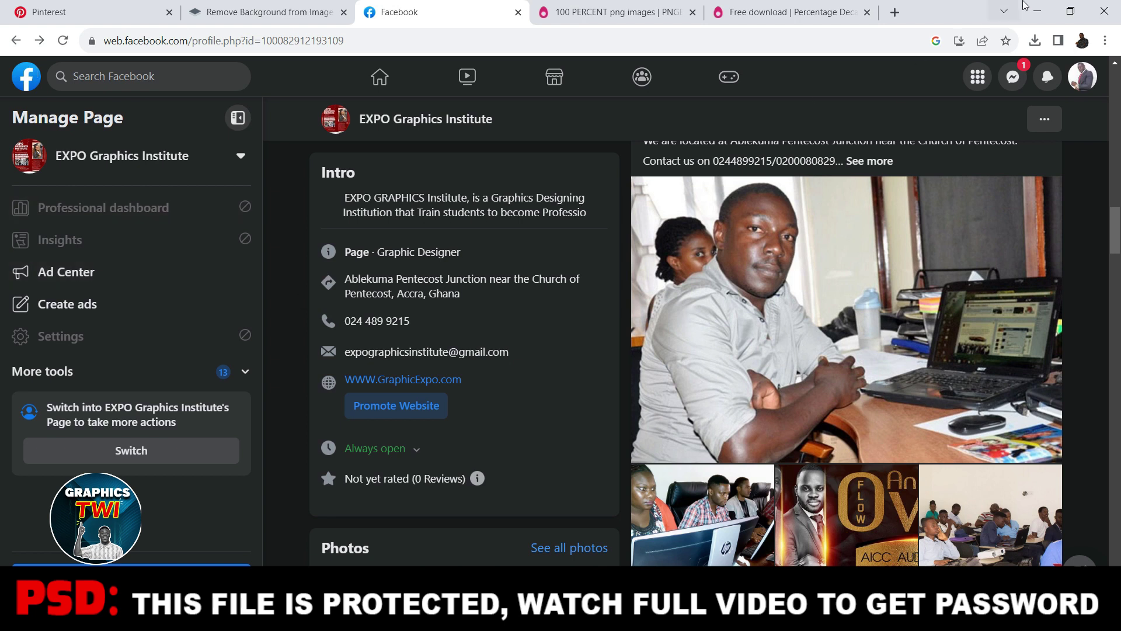
pyautogui.click(1038, 11)
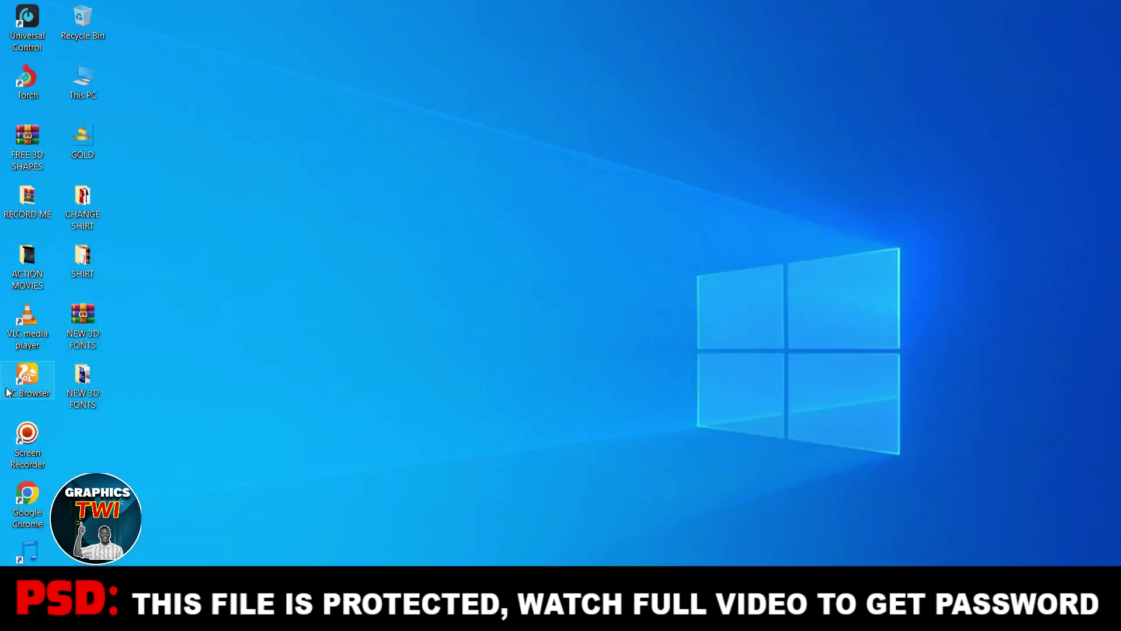
# - Open the extracted NEW 3D FONTS folder full-screen and select Aries 3D editable text effect.psd
pyautogui.doubleClick(83, 381)
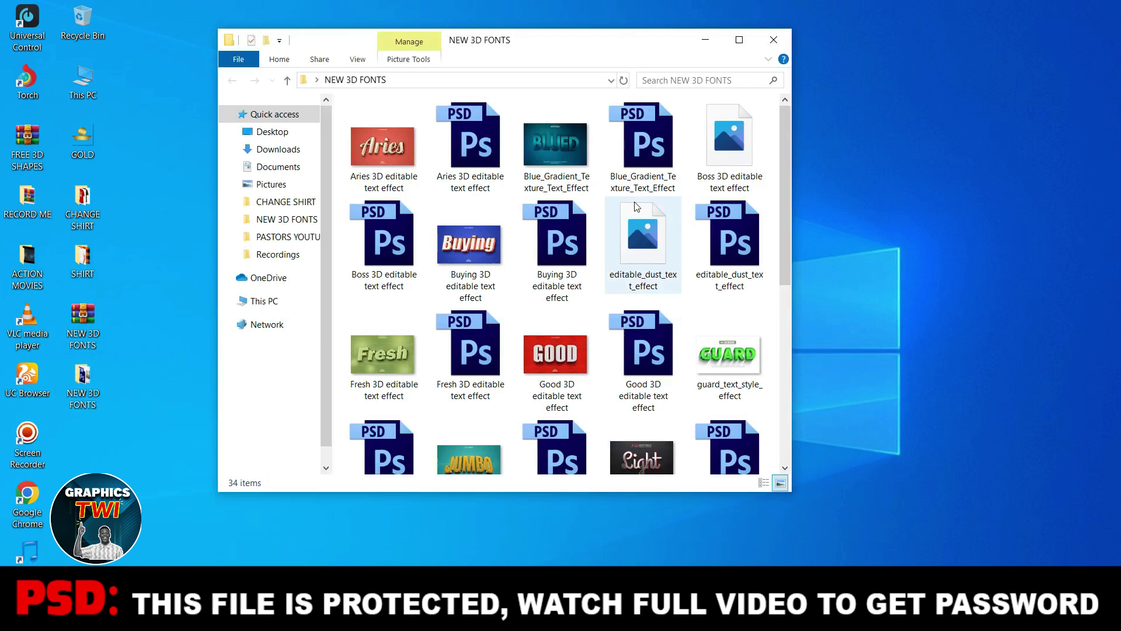
pyautogui.click(740, 40)
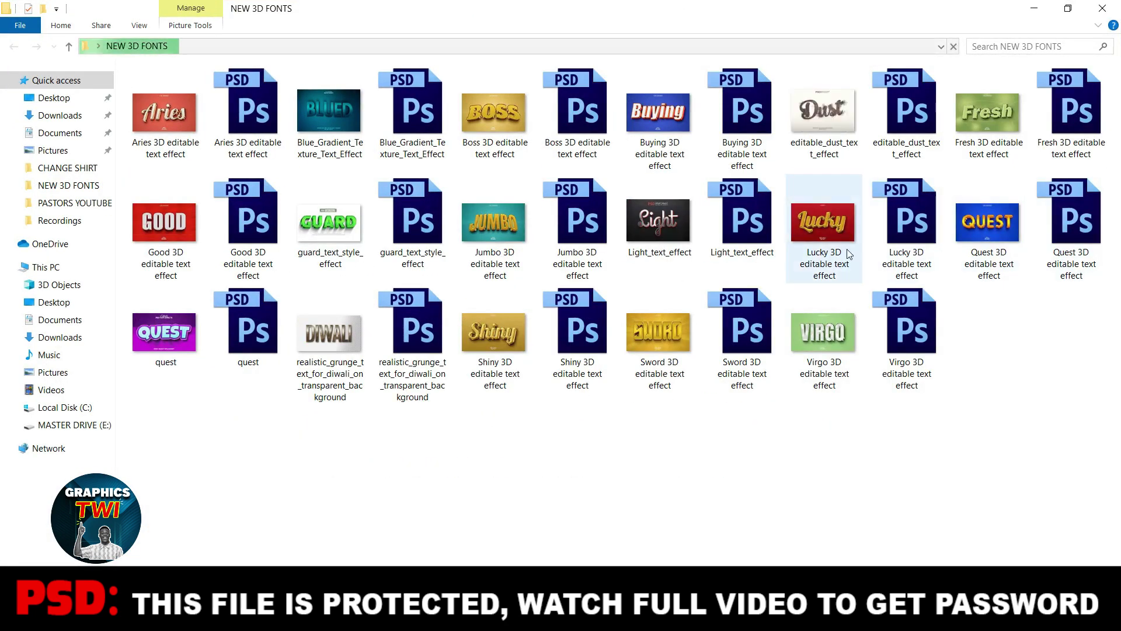
pyautogui.click(247, 115)
# - Open the Aries PSD template in Photoshop and make the 'Place your design' smart object visible
pyautogui.press('Return')
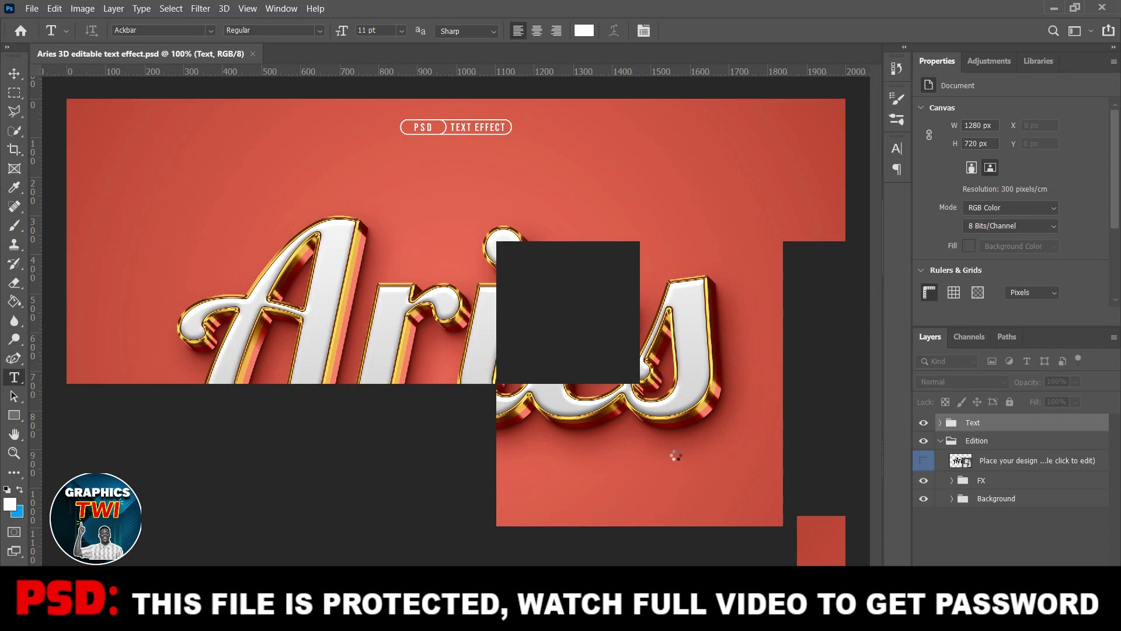
pyautogui.click(927, 463)
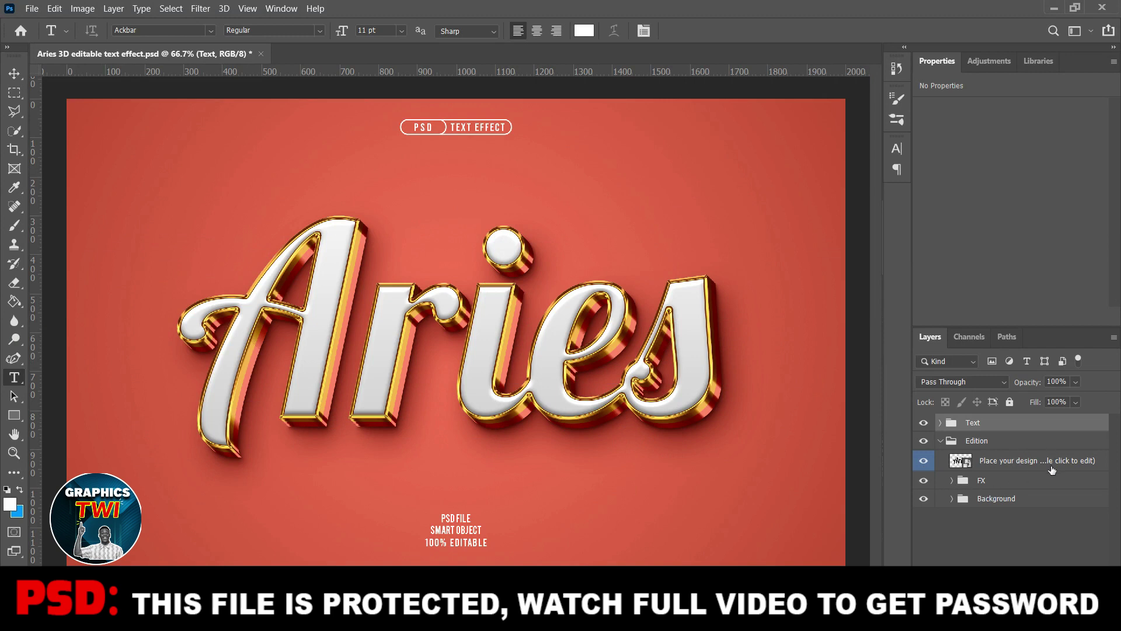
# - Open the design smart object and replace the missing Lobster1.4 font on the Aries text
pyautogui.doubleClick(958, 461)
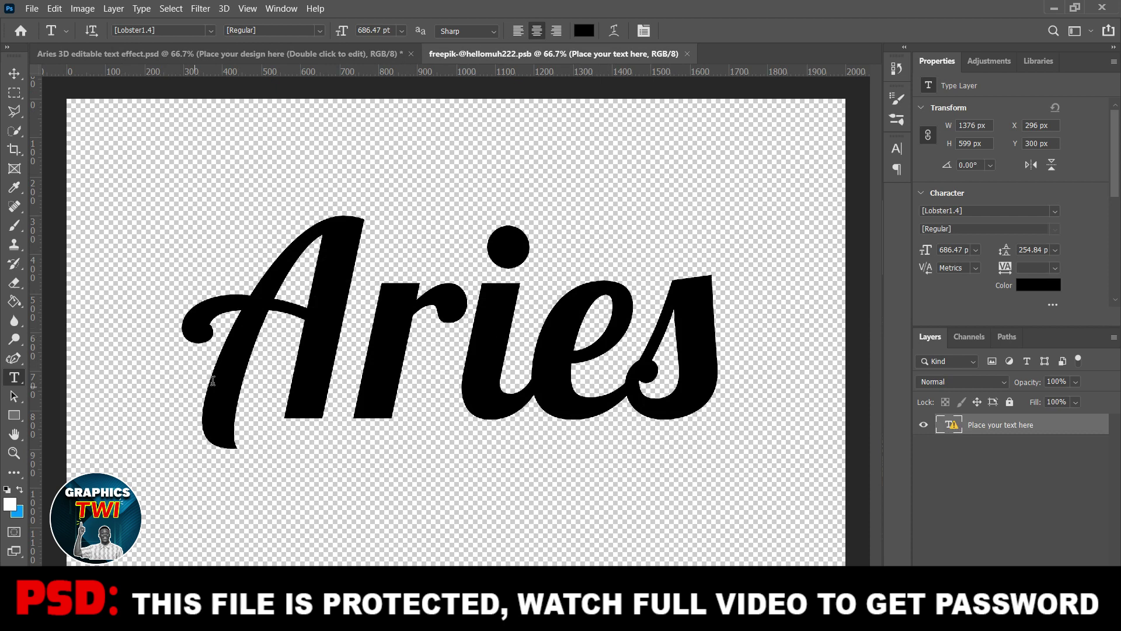
pyautogui.doubleClick(219, 368)
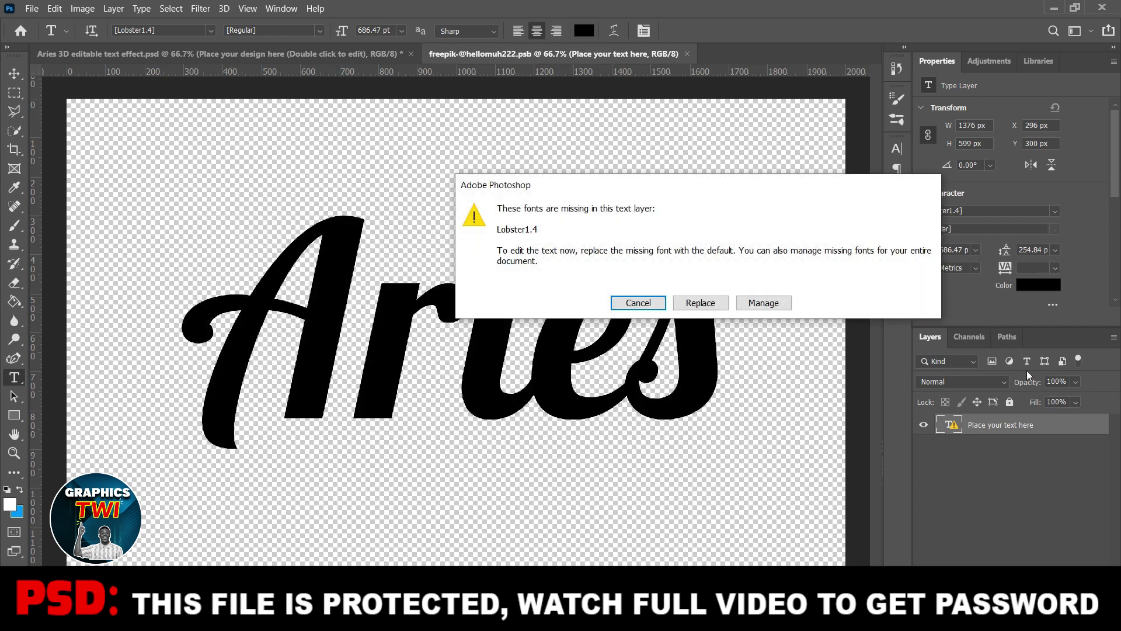
pyautogui.click(699, 301)
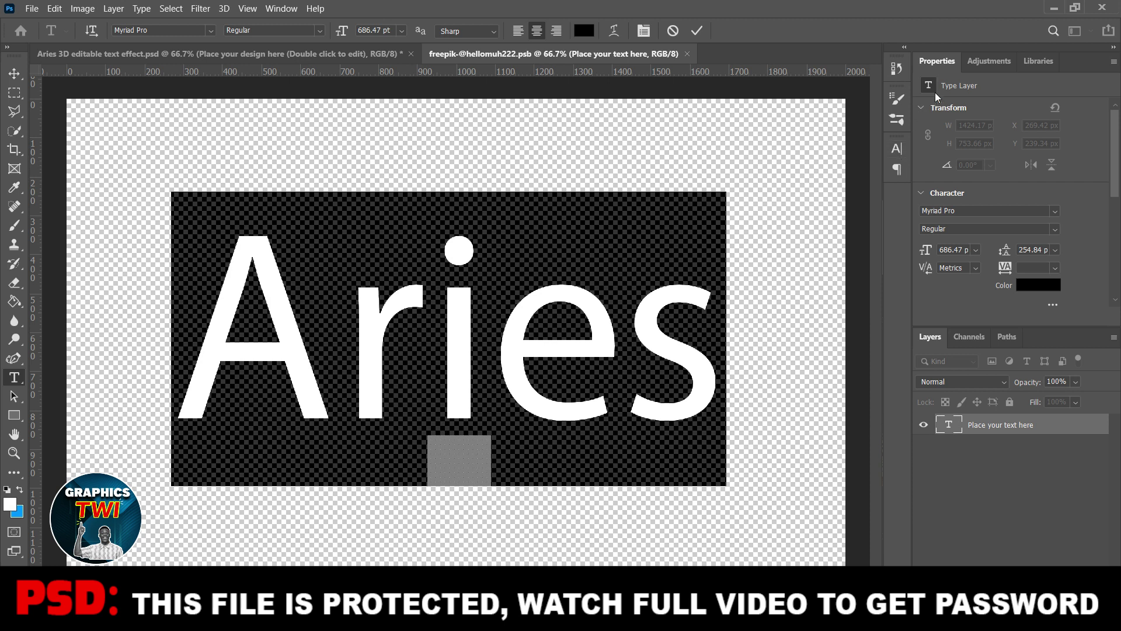
# - Retype the text as 'School' and set its font to MOON GET! Heavy
pyautogui.write('S')
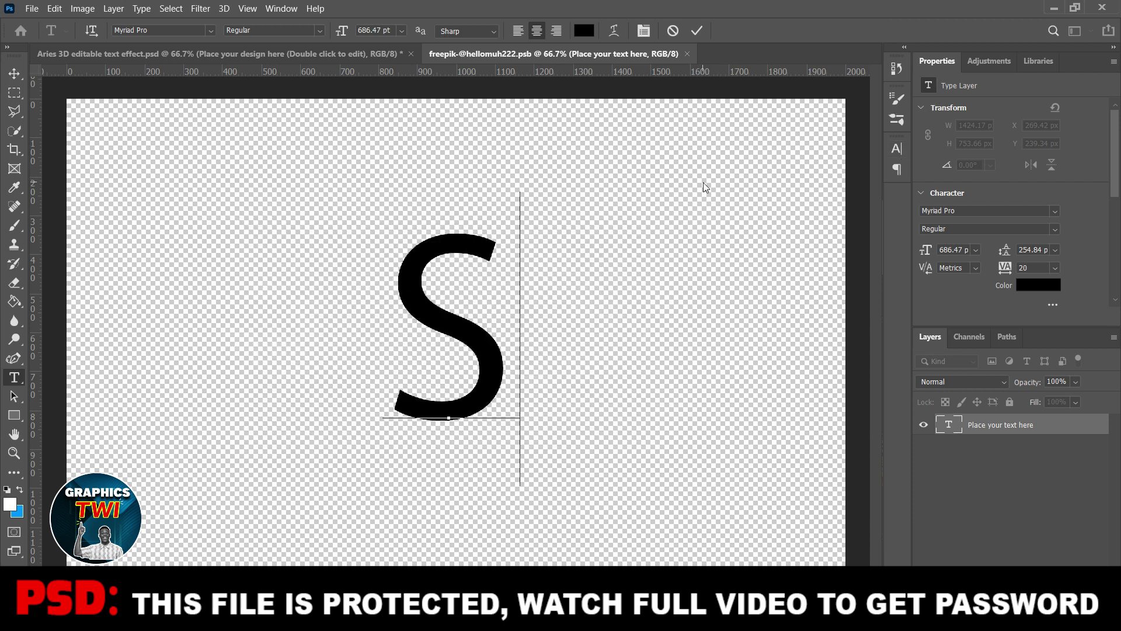
pyautogui.write('chool')
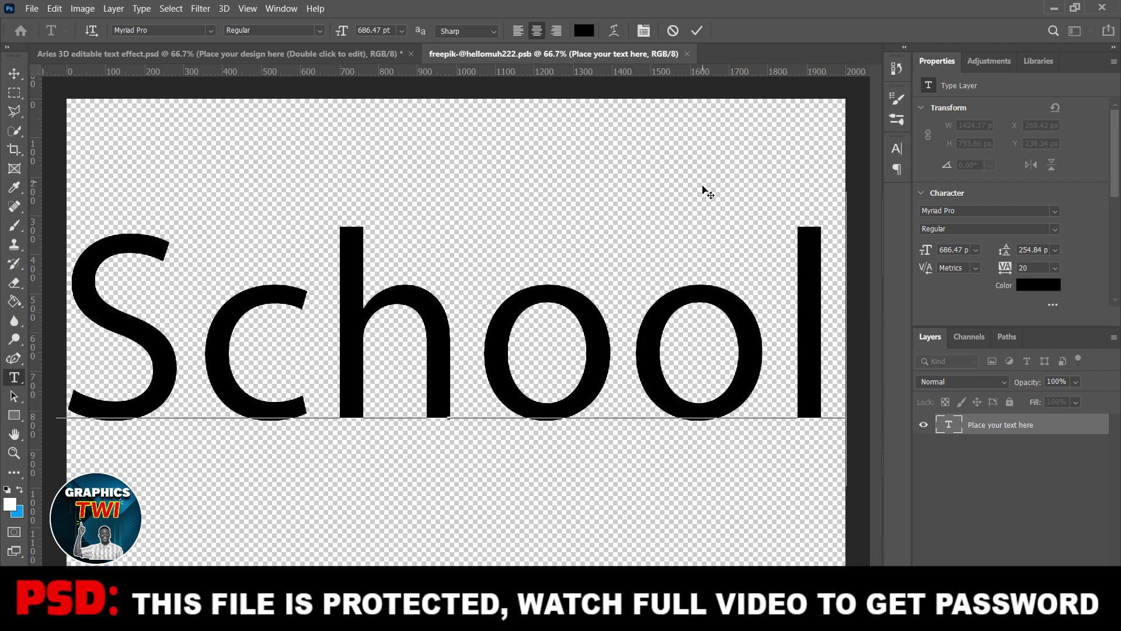
pyautogui.hotkey('ctrl', 'a')
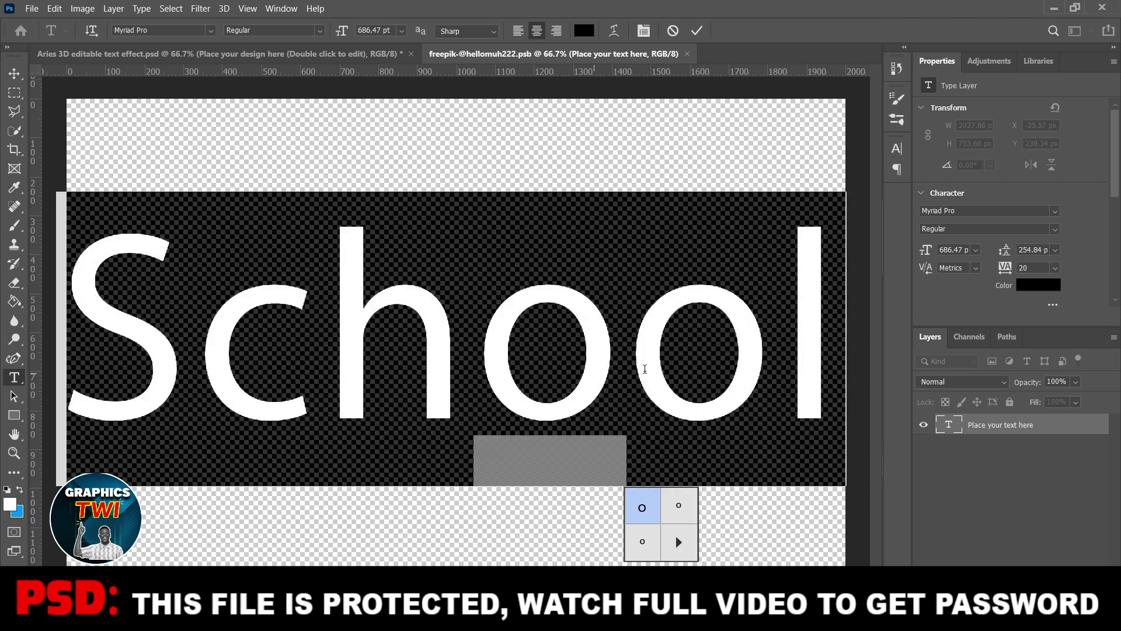
pyautogui.click(643, 32)
pyautogui.click(764, 187)
pyautogui.scroll(-6, 763, 186)
pyautogui.scroll(-4, 763, 186)
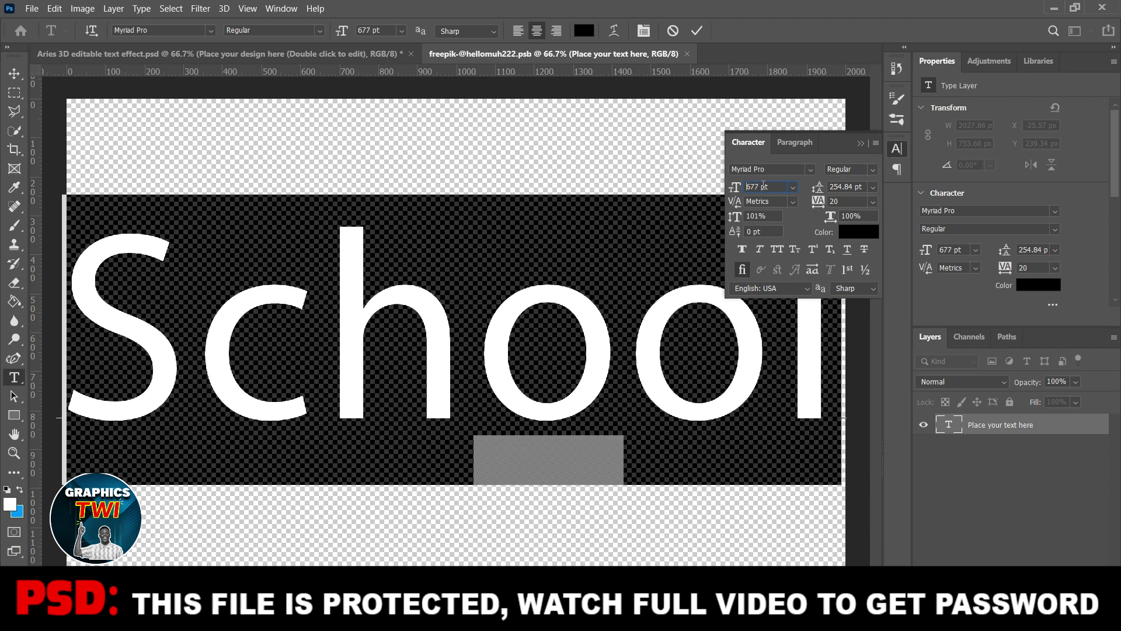
pyautogui.scroll(-9, 769, 186)
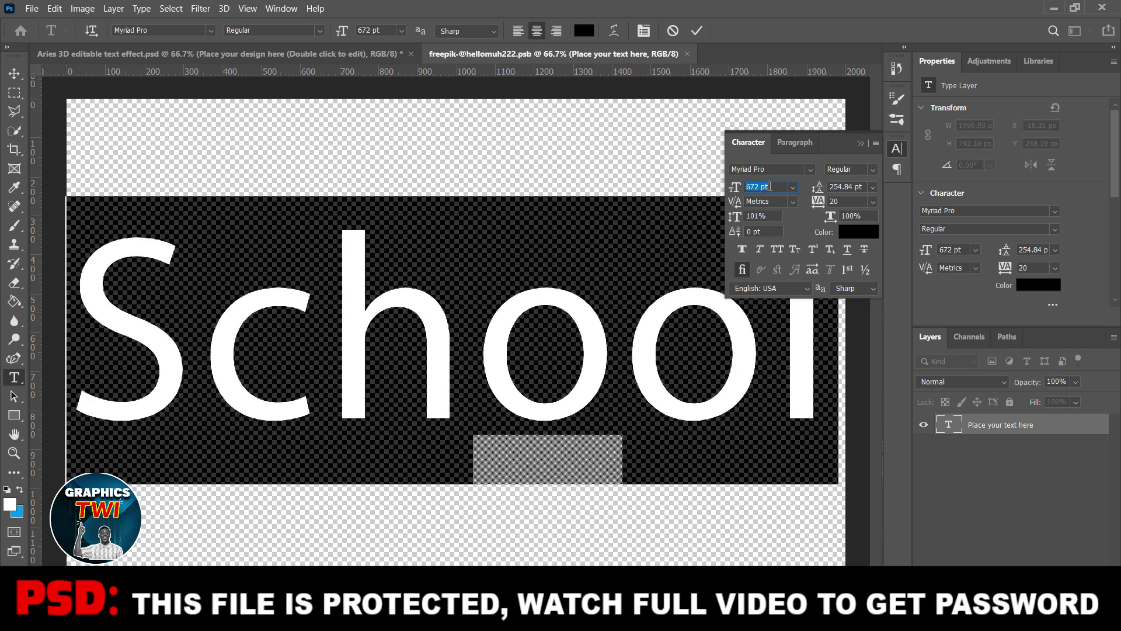
pyautogui.scroll(-9, 769, 186)
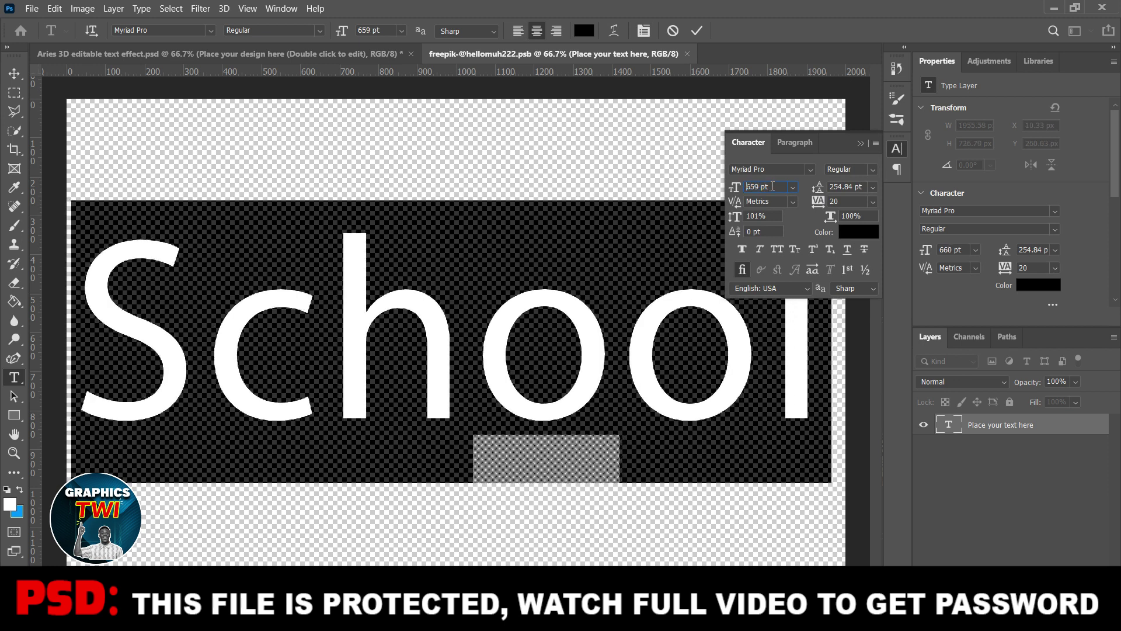
pyautogui.click(811, 170)
pyautogui.scroll(-5, 899, 380)
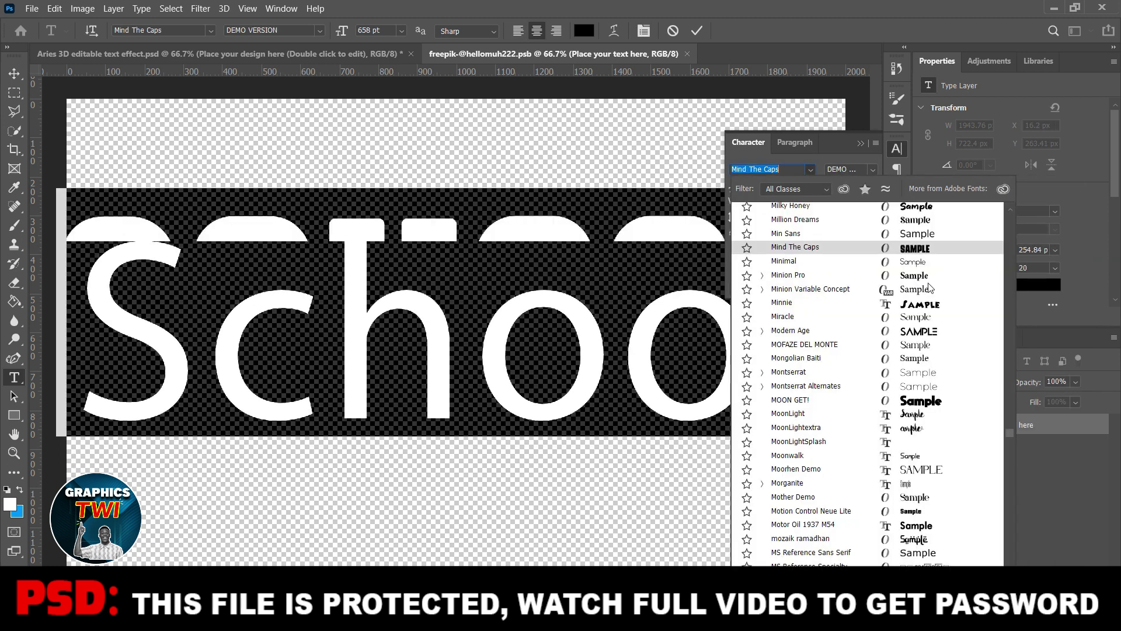
pyautogui.click(944, 407)
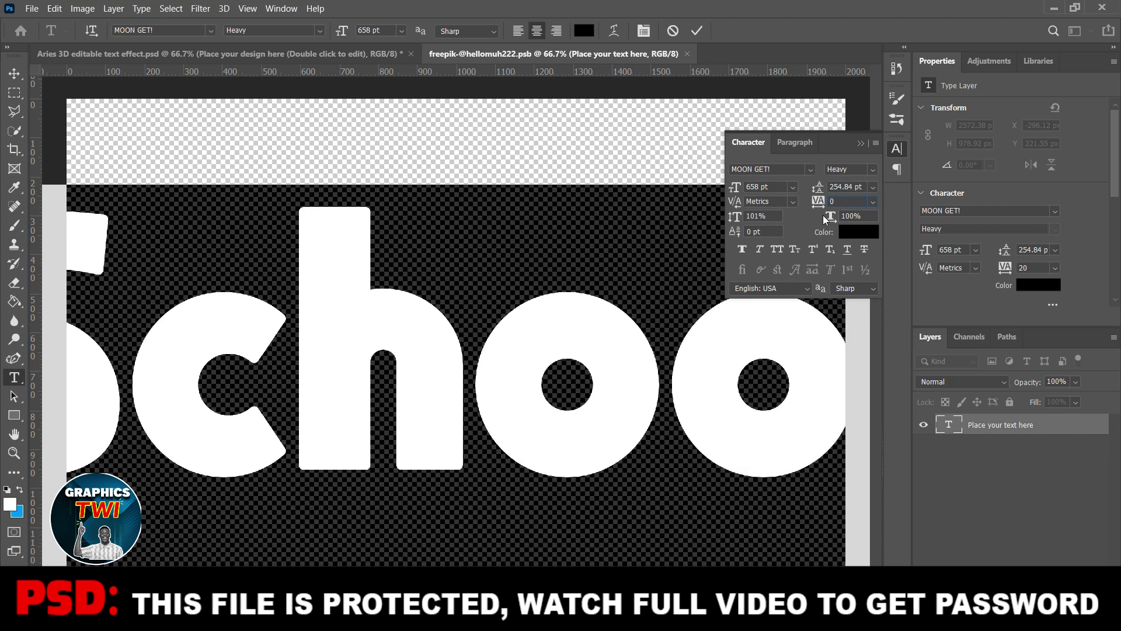
# - Set tracking to 0 and size to 48 pt, then commit the School text
pyautogui.press('Return')
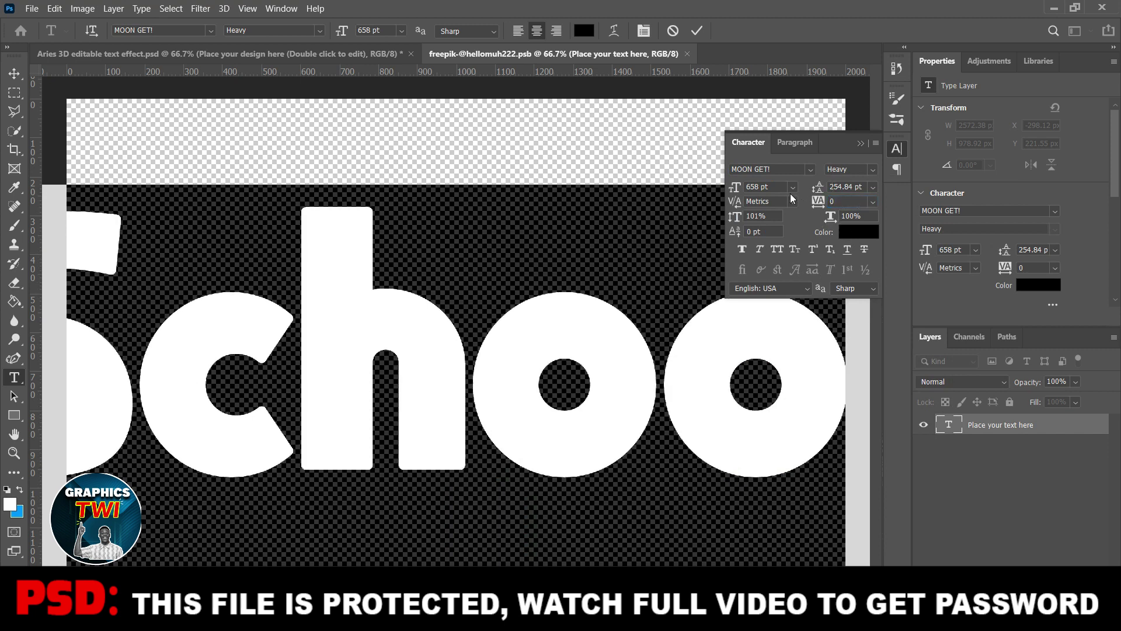
pyautogui.click(791, 188)
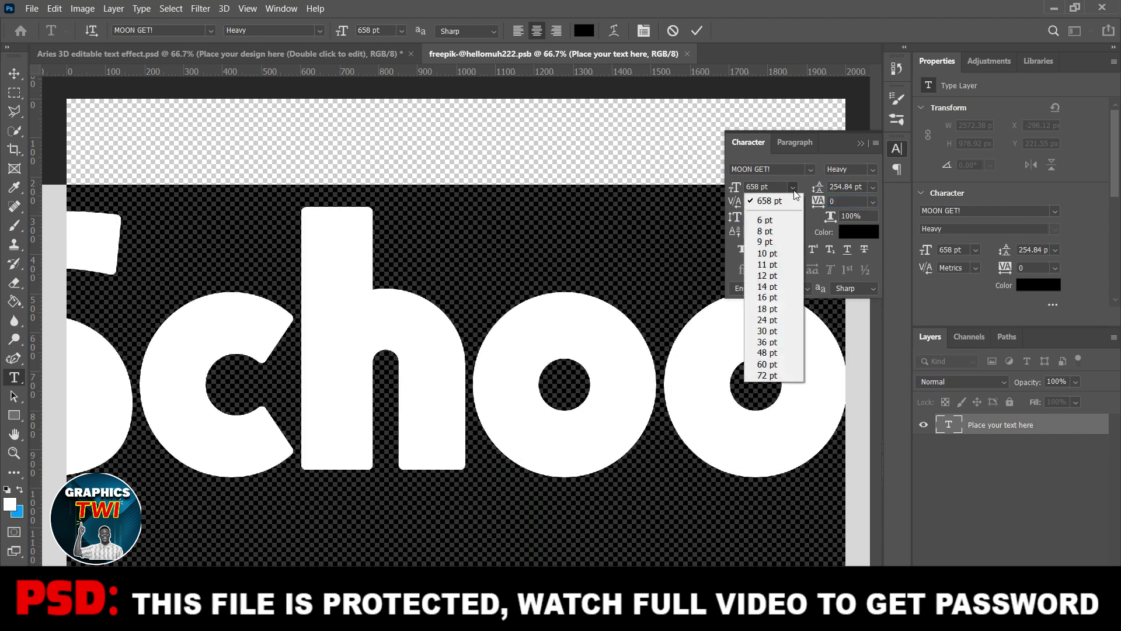
pyautogui.click(768, 352)
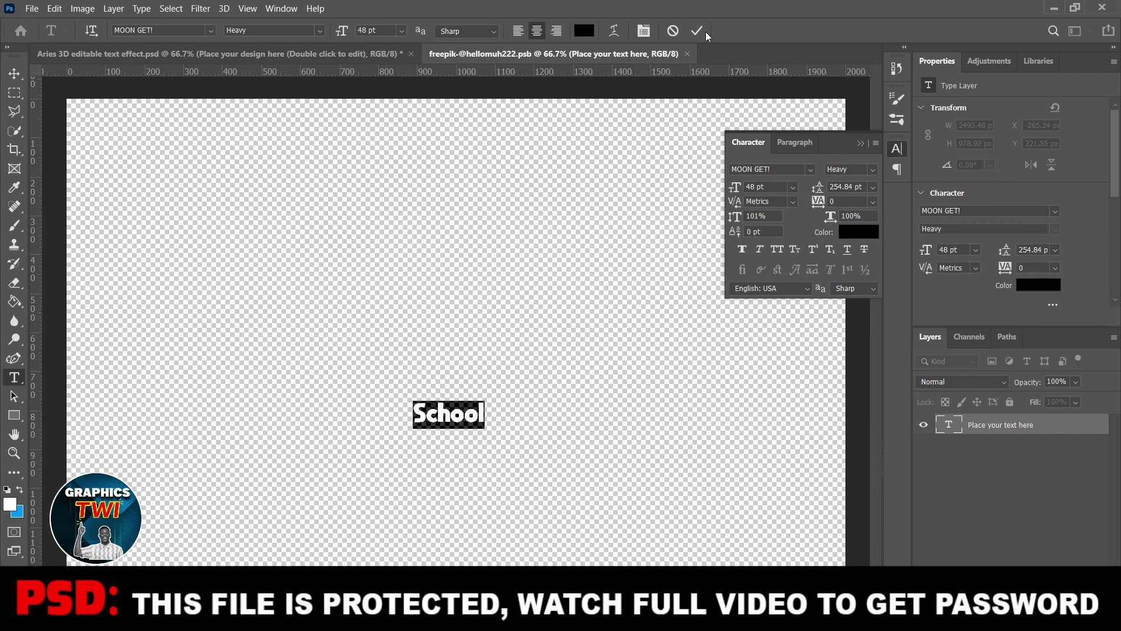
pyautogui.click(697, 31)
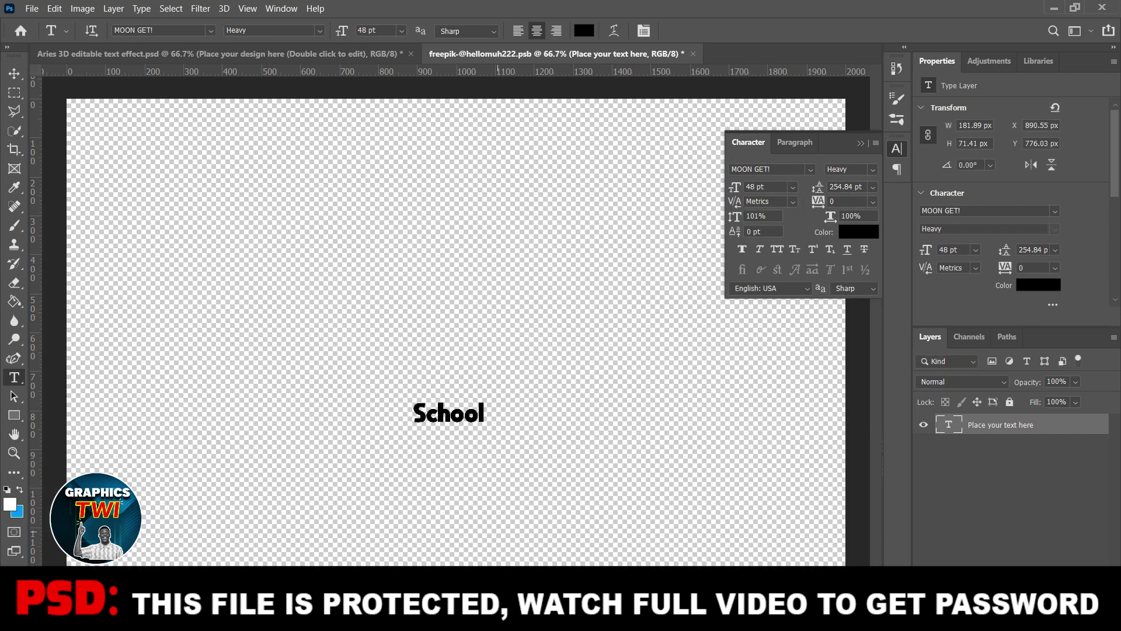
# - Scale School up to about 460 pt, move it into the upper half, and close the smart object
pyautogui.hotkey('ctrl', 't')
pyautogui.moveTo(501, 394); pyautogui.dragTo(759, 345)
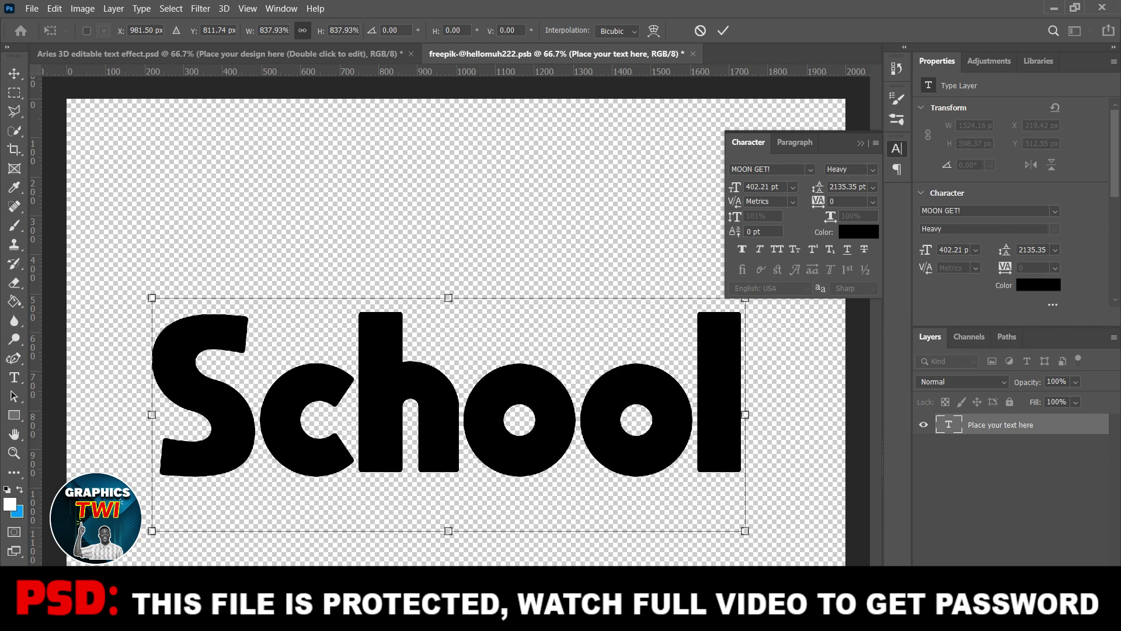
pyautogui.moveTo(747, 533); pyautogui.dragTo(789, 548)
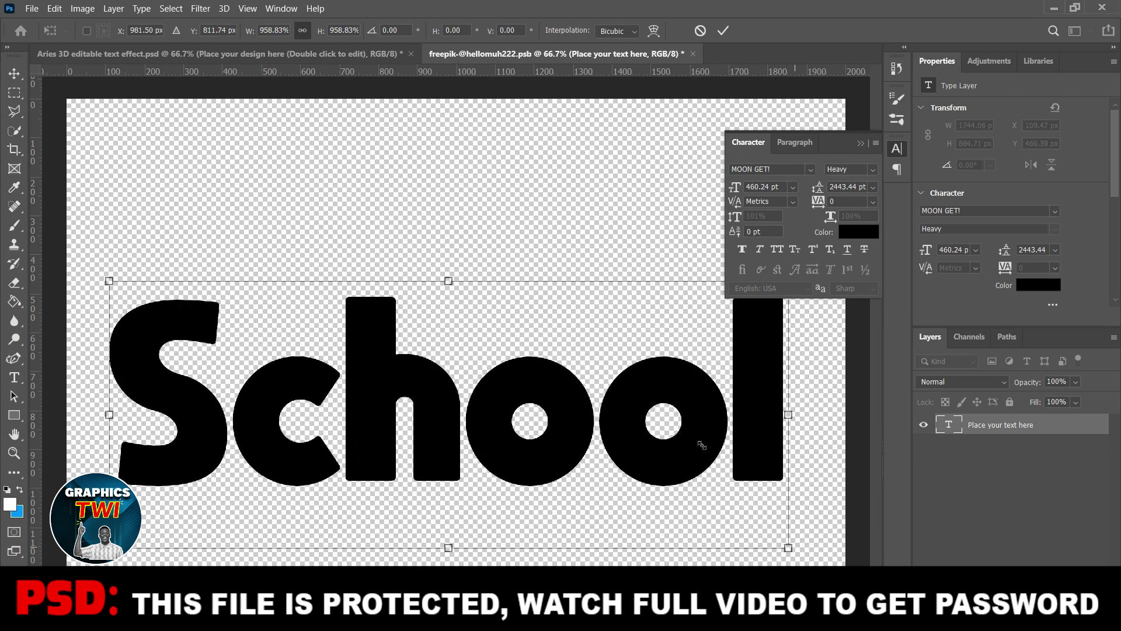
pyautogui.moveTo(683, 406); pyautogui.dragTo(692, 304)
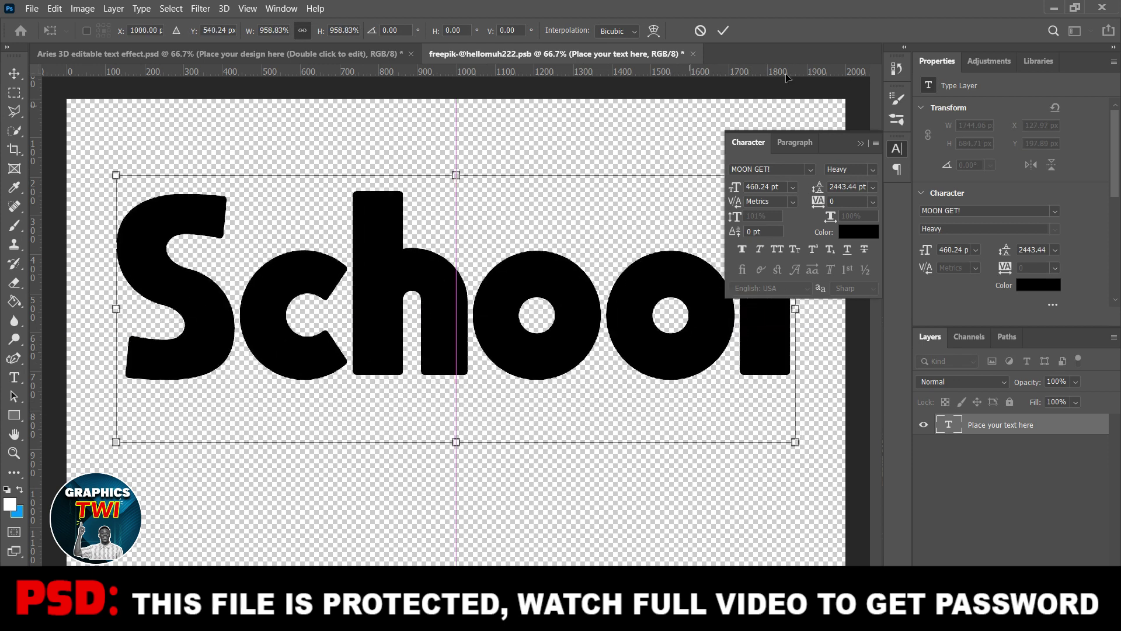
pyautogui.click(723, 31)
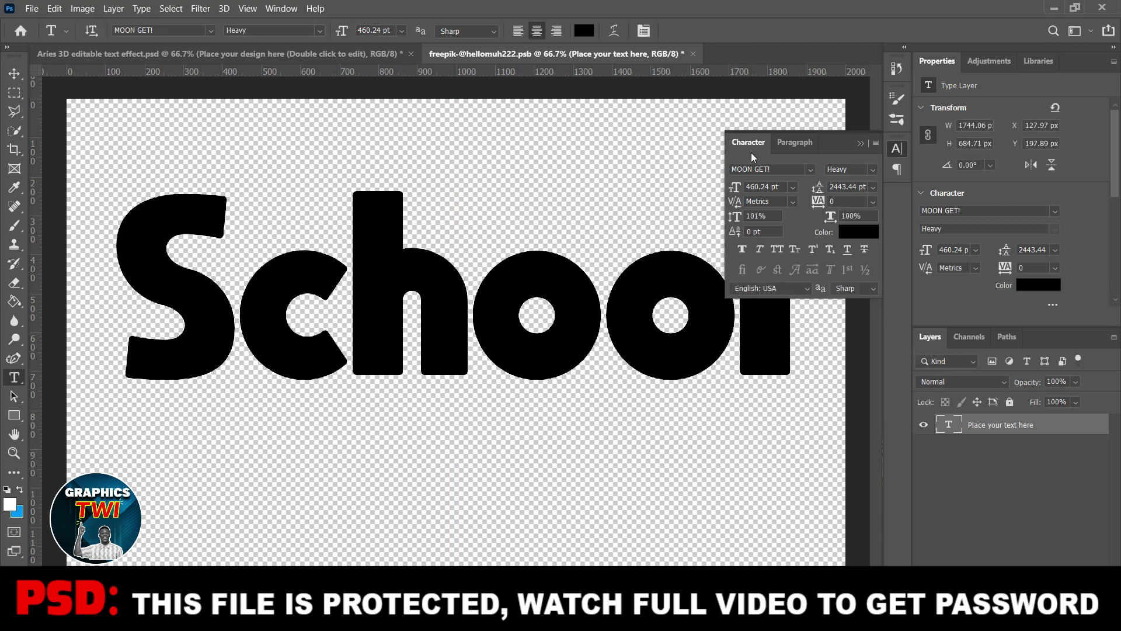
pyautogui.click(694, 54)
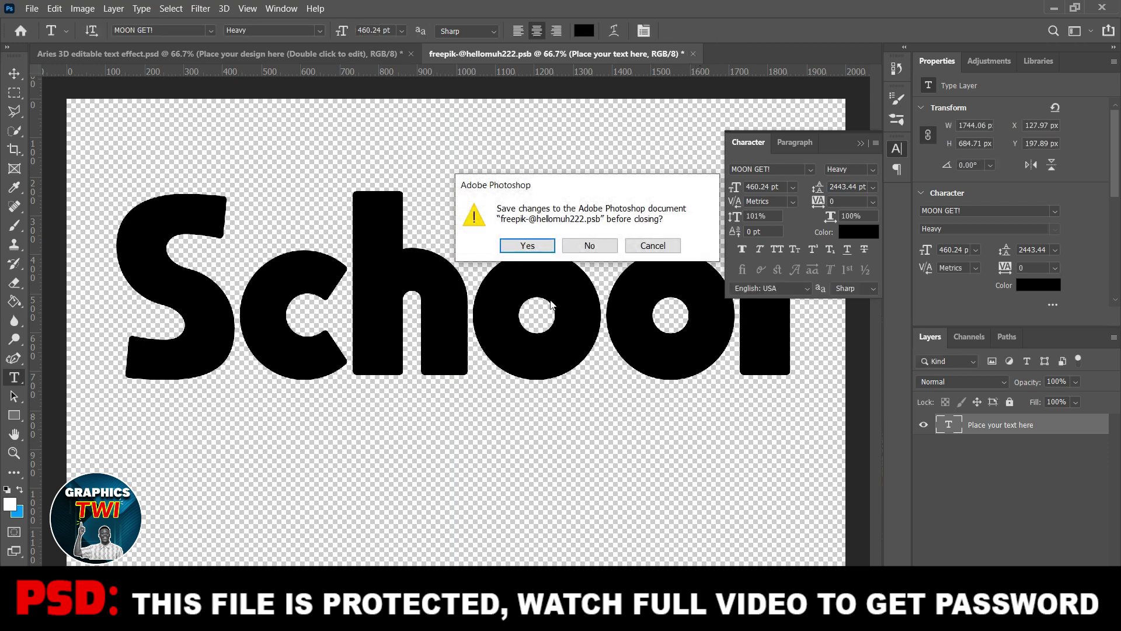
# - Save the smart object changes, close the Character panel and hide the red background layer
pyautogui.click(519, 246)
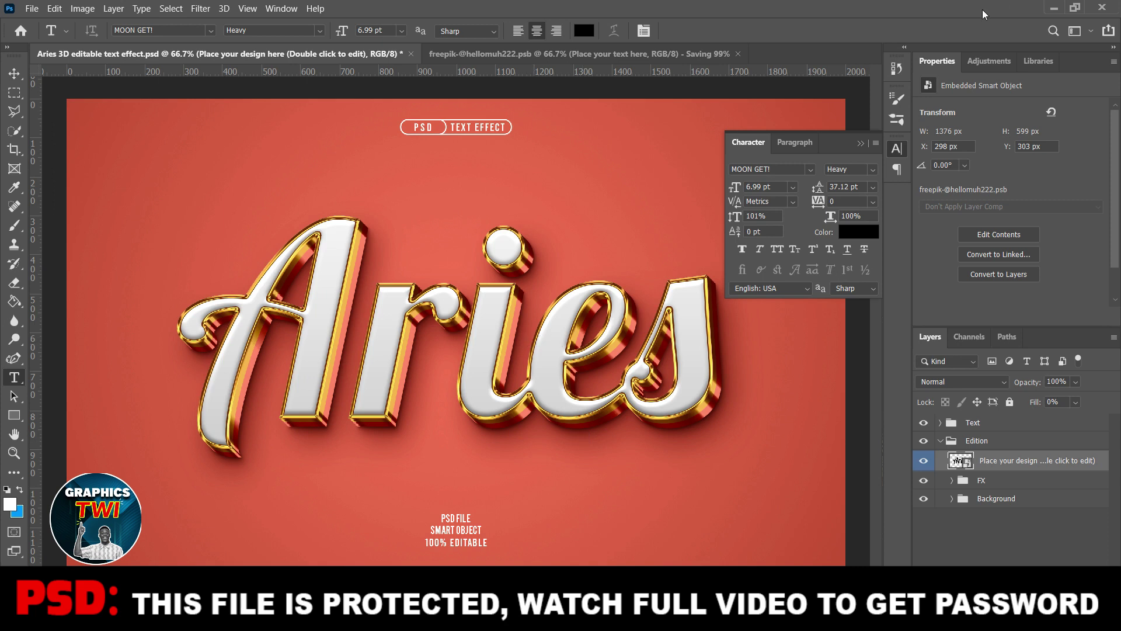
pyautogui.click(862, 144)
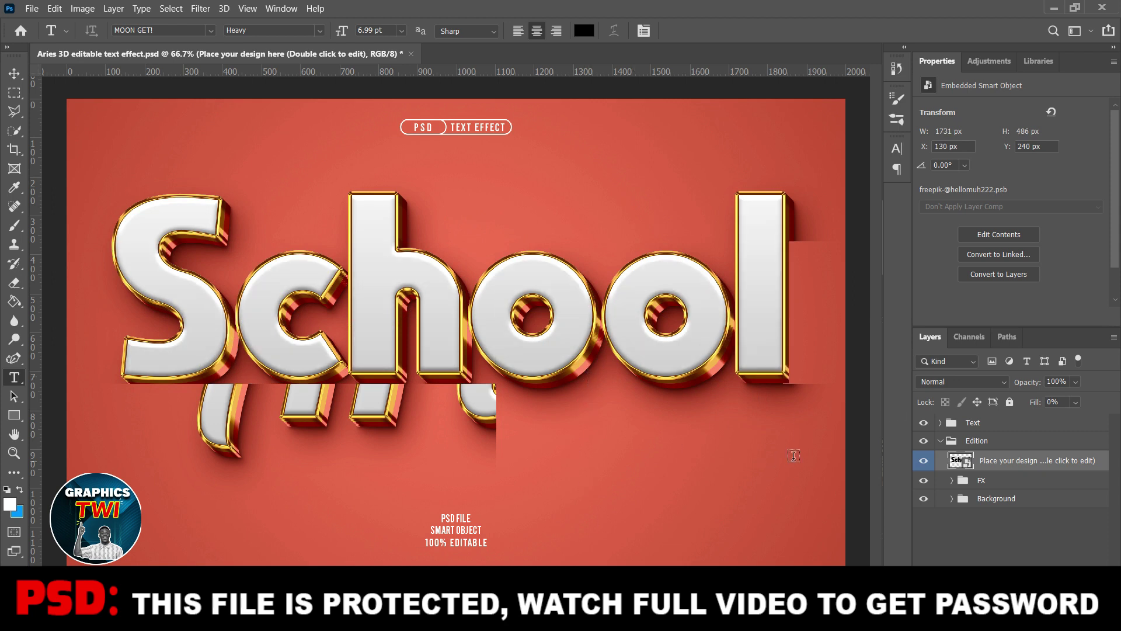
pyautogui.click(924, 499)
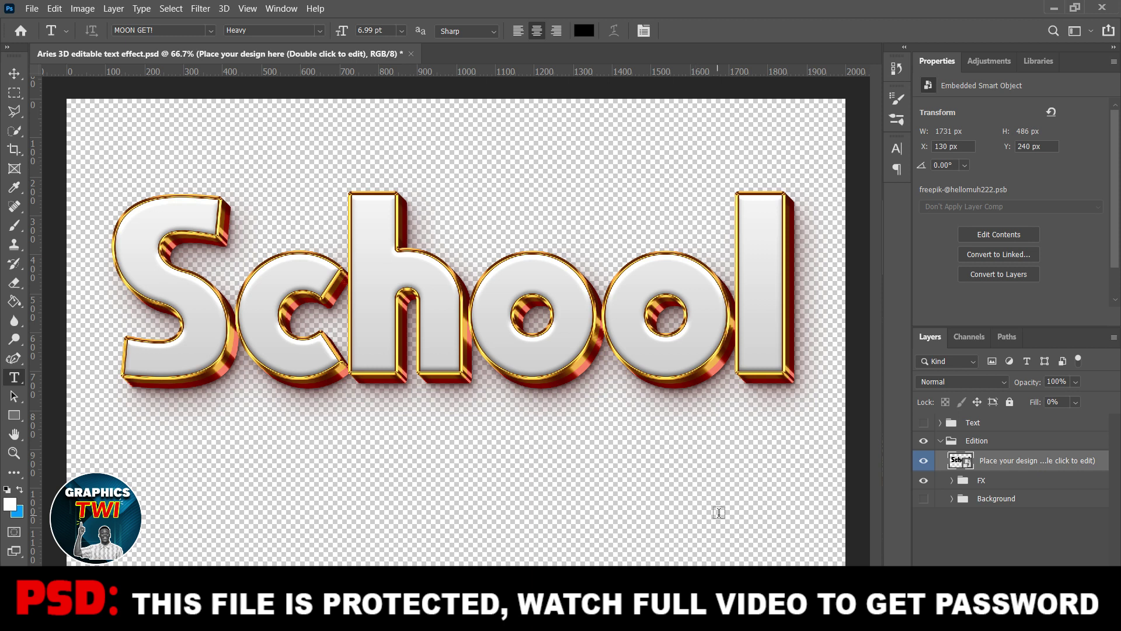
pyautogui.click(416, 56)
# - Close Aries without saving and open Blue_Gradient_Texture_Text_Effect.psd from NEW 3D FONTS
pyautogui.click(594, 261)
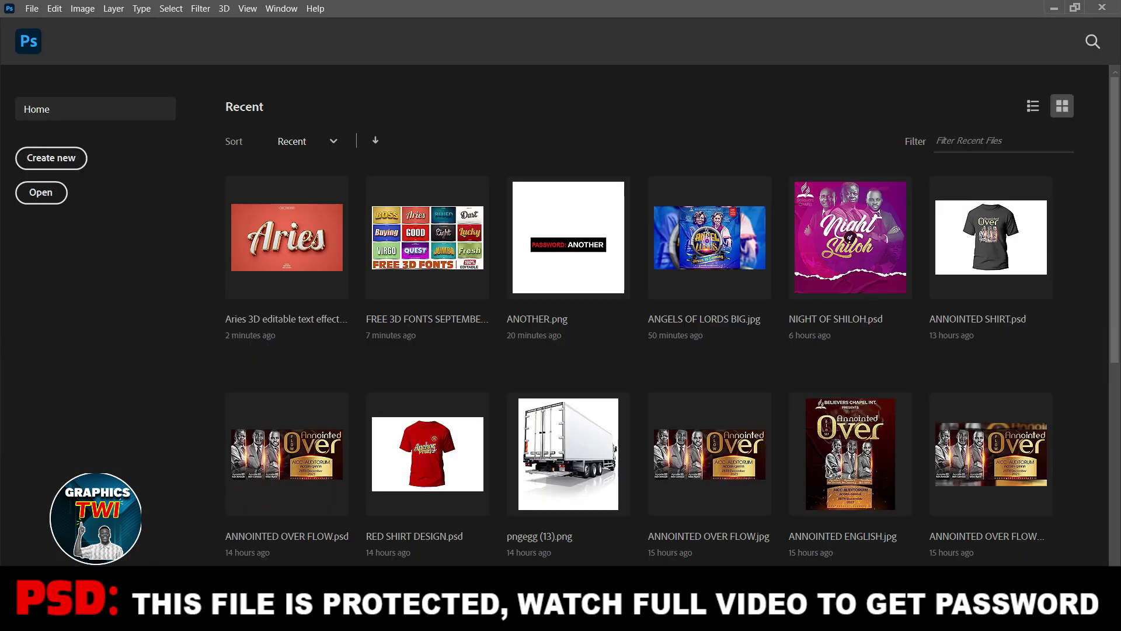
pyautogui.hotkey('alt', 'Tab')
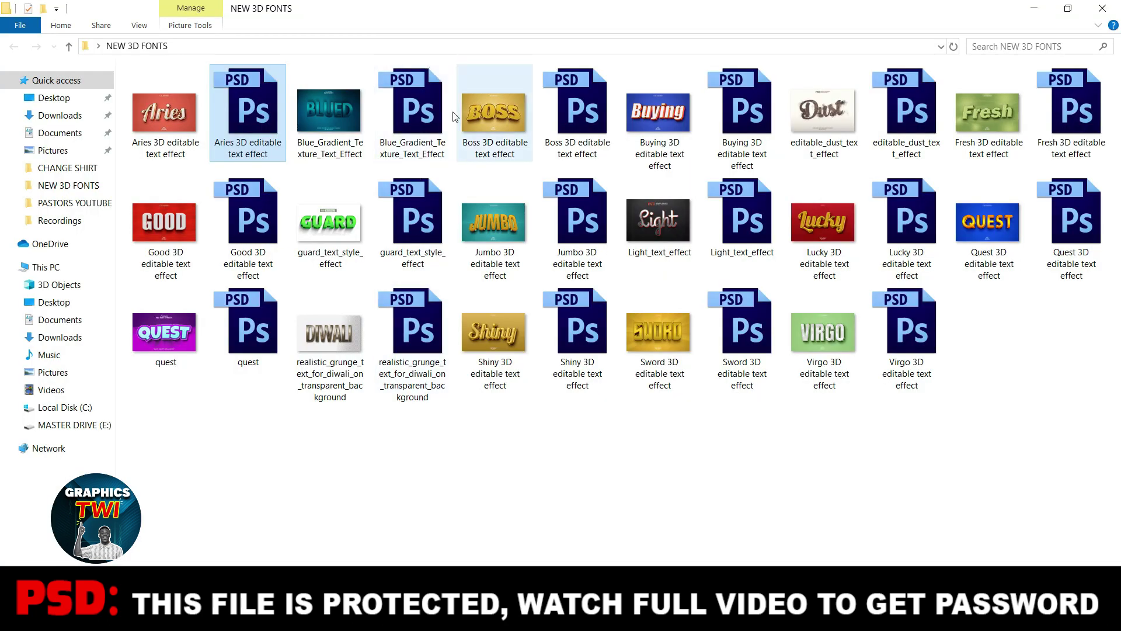
pyautogui.moveTo(411, 113); pyautogui.dragTo(349, 358)
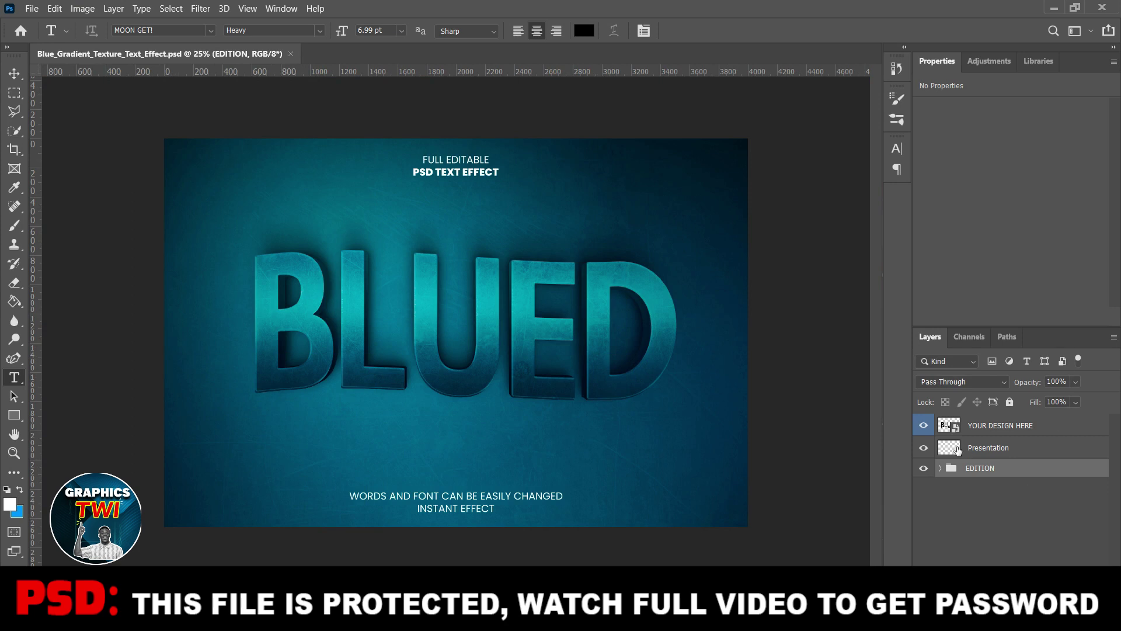
# - Open the YOUR DESIGN HERE smart object and hide its BLUED layer
pyautogui.doubleClick(943, 426)
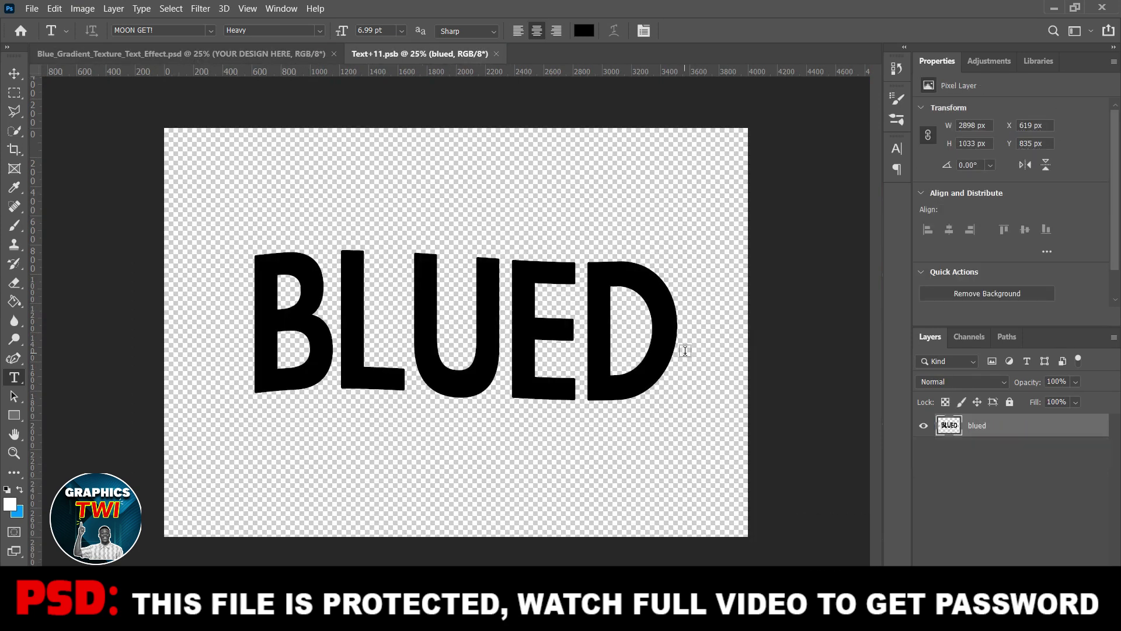
pyautogui.moveTo(254, 324); pyautogui.dragTo(748, 363)
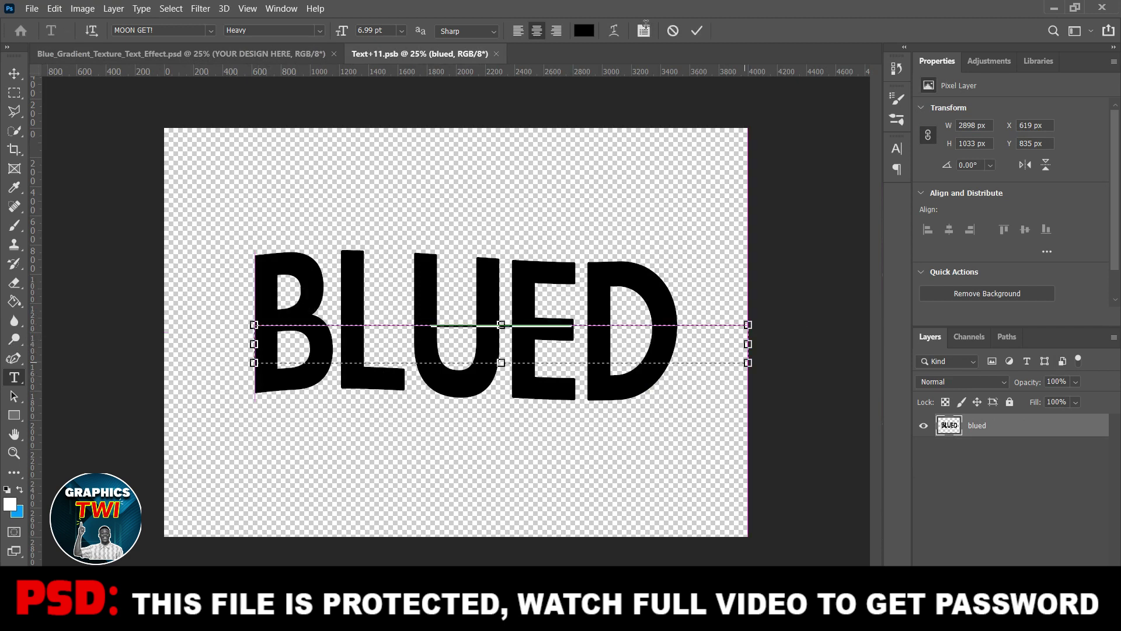
pyautogui.click(673, 31)
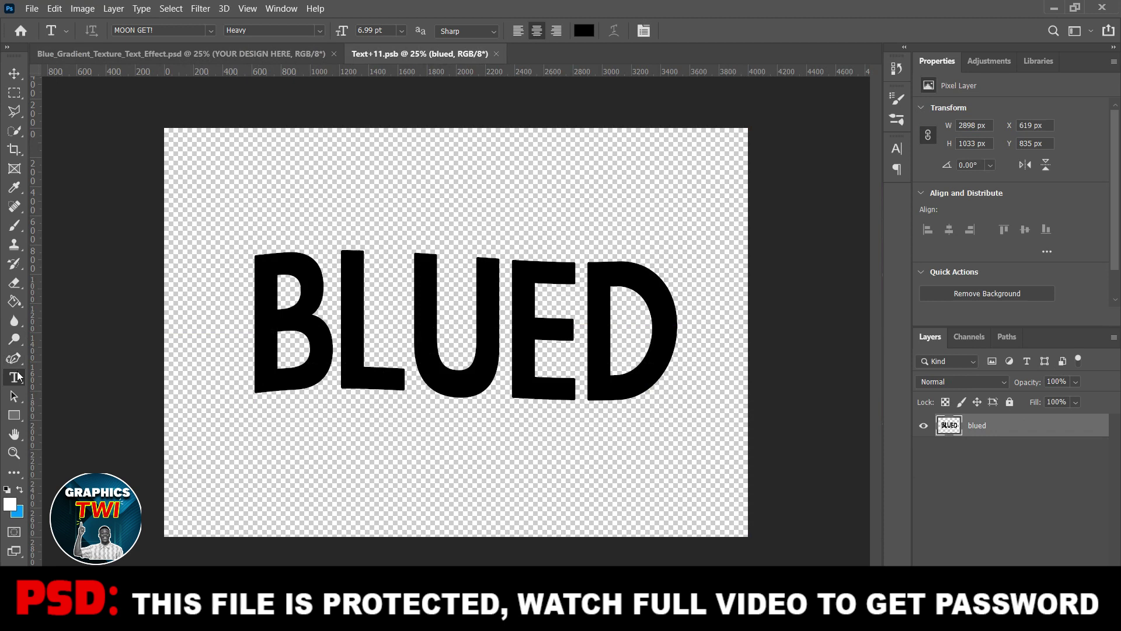
pyautogui.moveTo(269, 305); pyautogui.dragTo(379, 308)
pyautogui.click(675, 32)
pyautogui.click(923, 427)
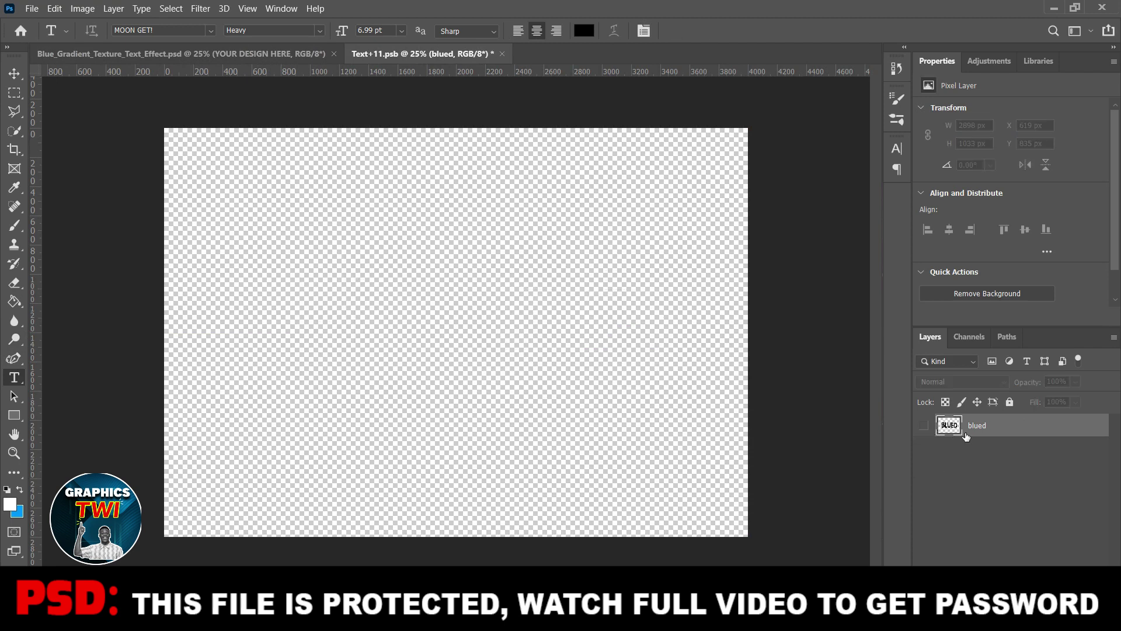
# - Add AGAINST text at 72 pt and move it to the canvas centre
pyautogui.click(261, 321)
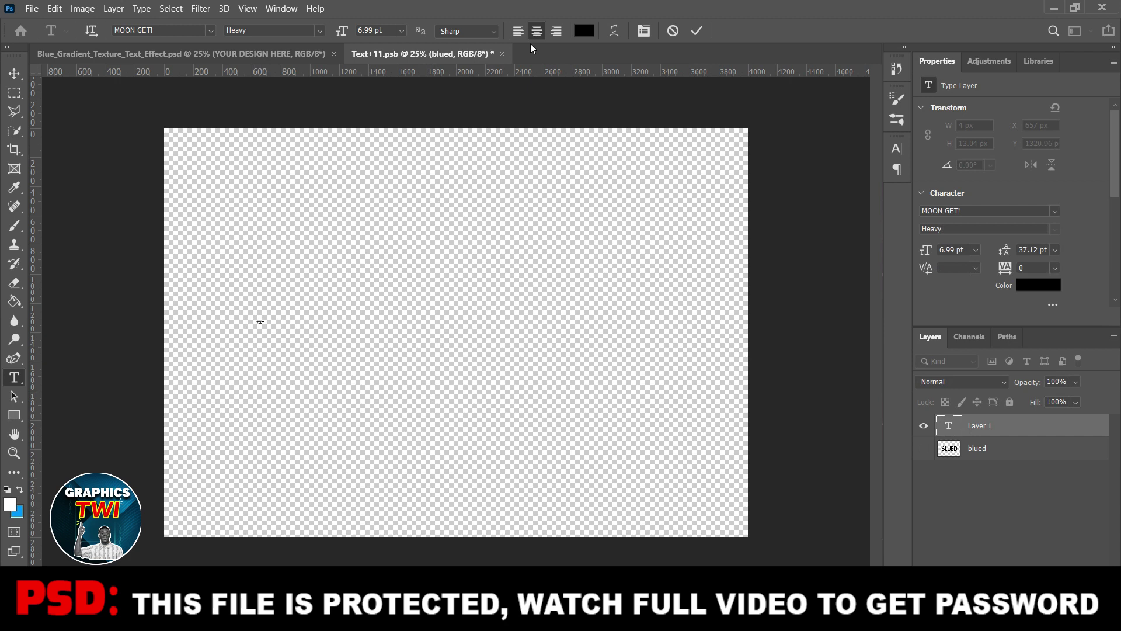
pyautogui.click(402, 30)
pyautogui.click(376, 219)
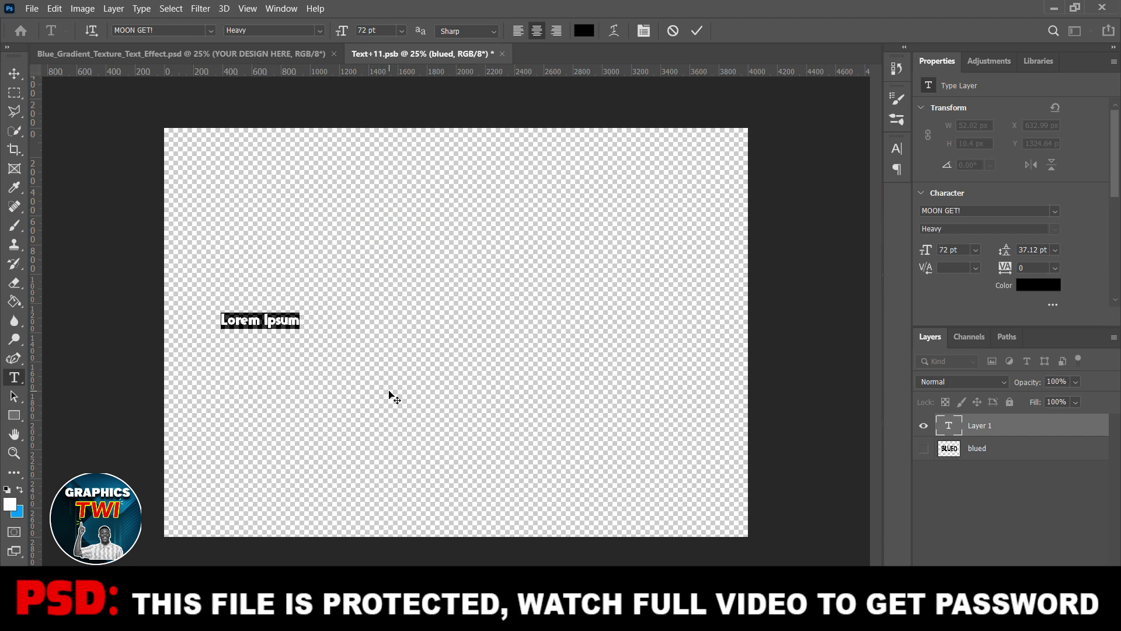
pyautogui.write('AGAI')
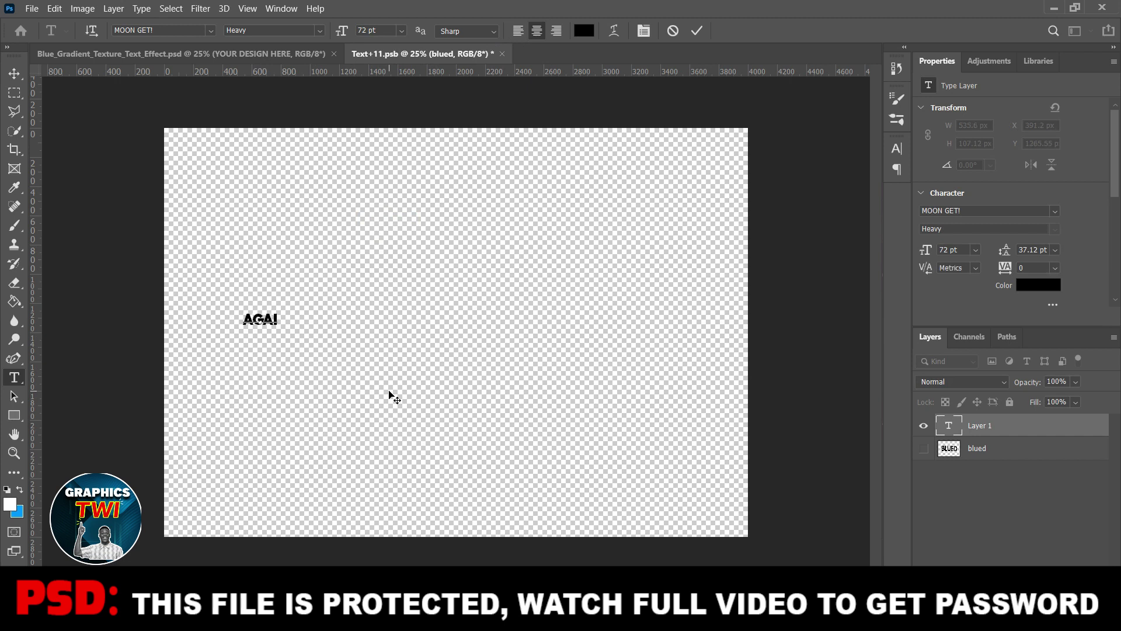
pyautogui.write('NST')
pyautogui.click(694, 30)
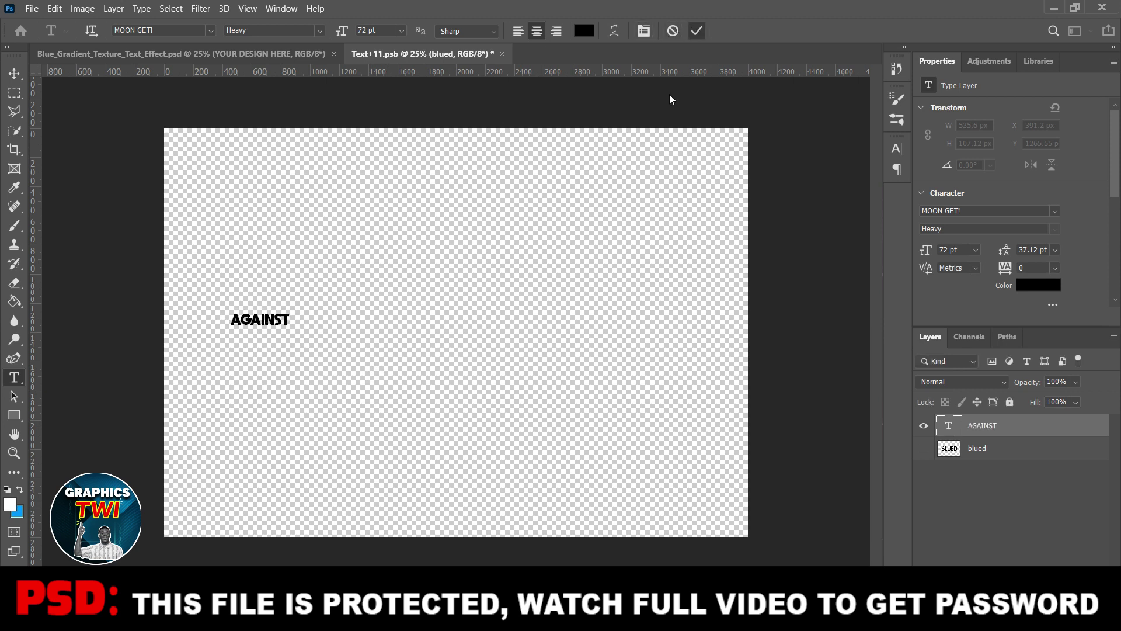
pyautogui.click(14, 76)
pyautogui.moveTo(291, 325); pyautogui.dragTo(475, 333)
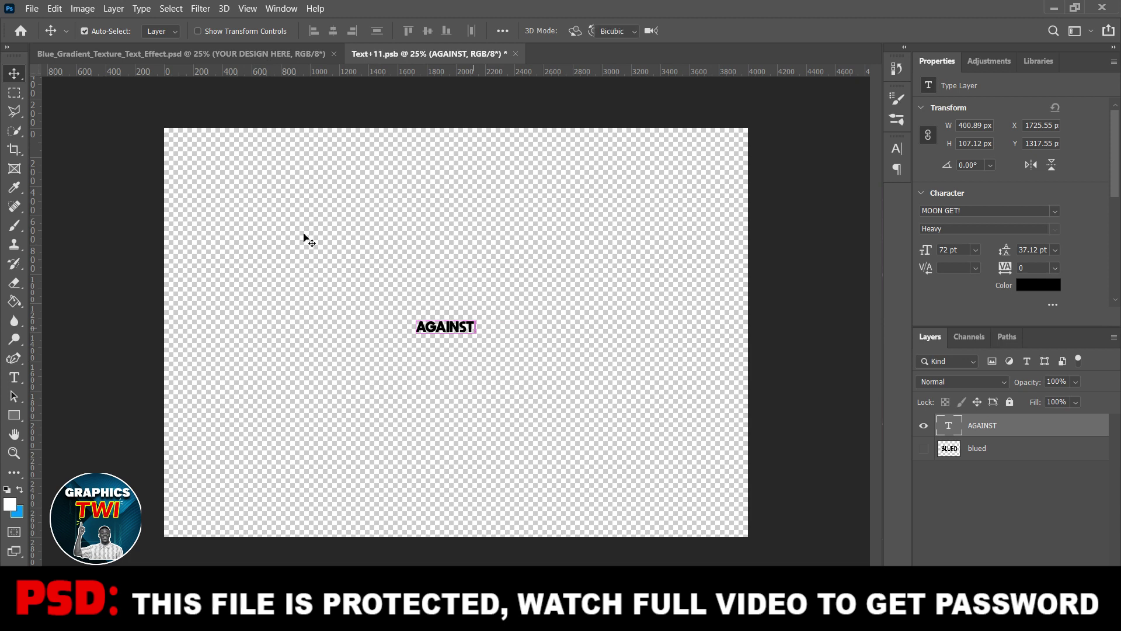
# - Scale the AGAINST text up to span most of the canvas
pyautogui.hotkey('ctrl', 't')
pyautogui.moveTo(475, 339); pyautogui.dragTo(677, 422)
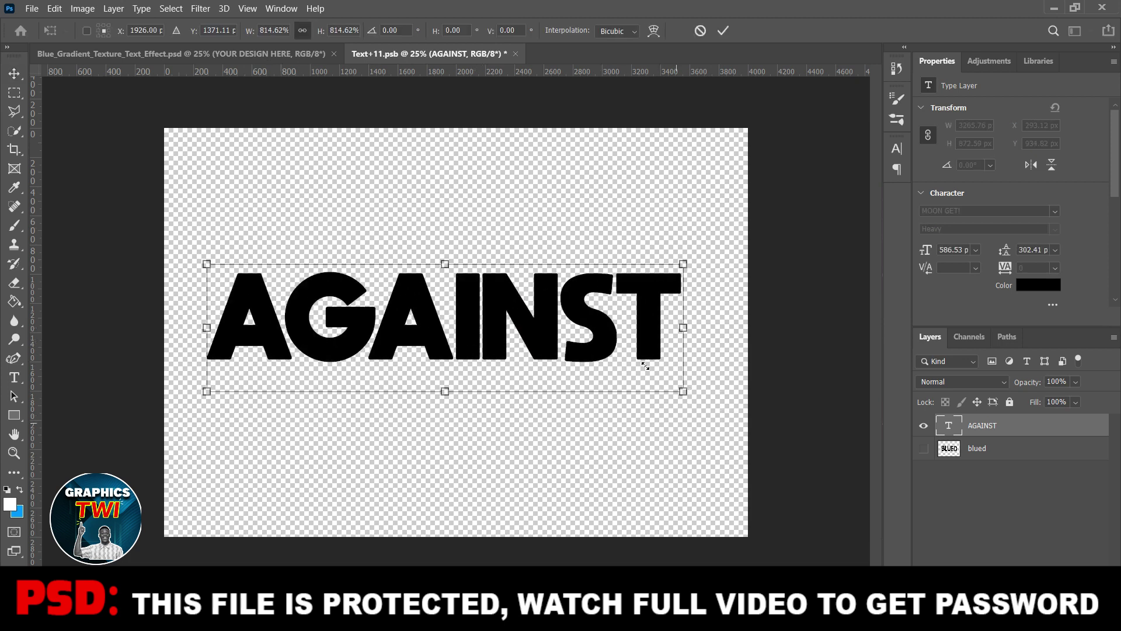
pyautogui.click(723, 31)
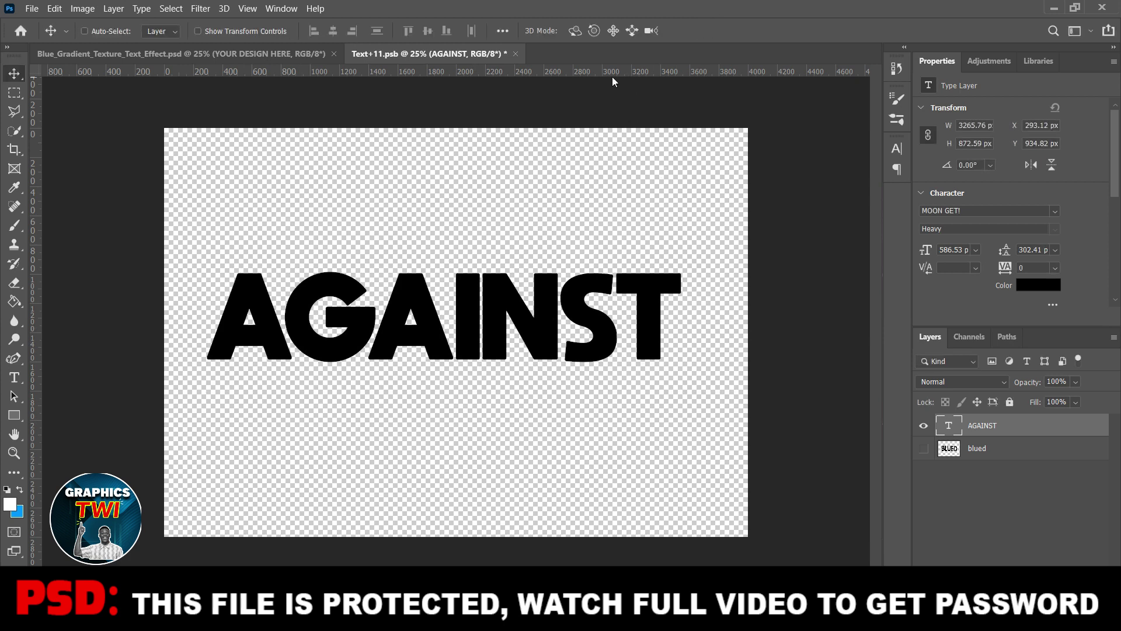
# - Save and close Text+11.psb, returning to the Blue_Gradient document
pyautogui.click(515, 55)
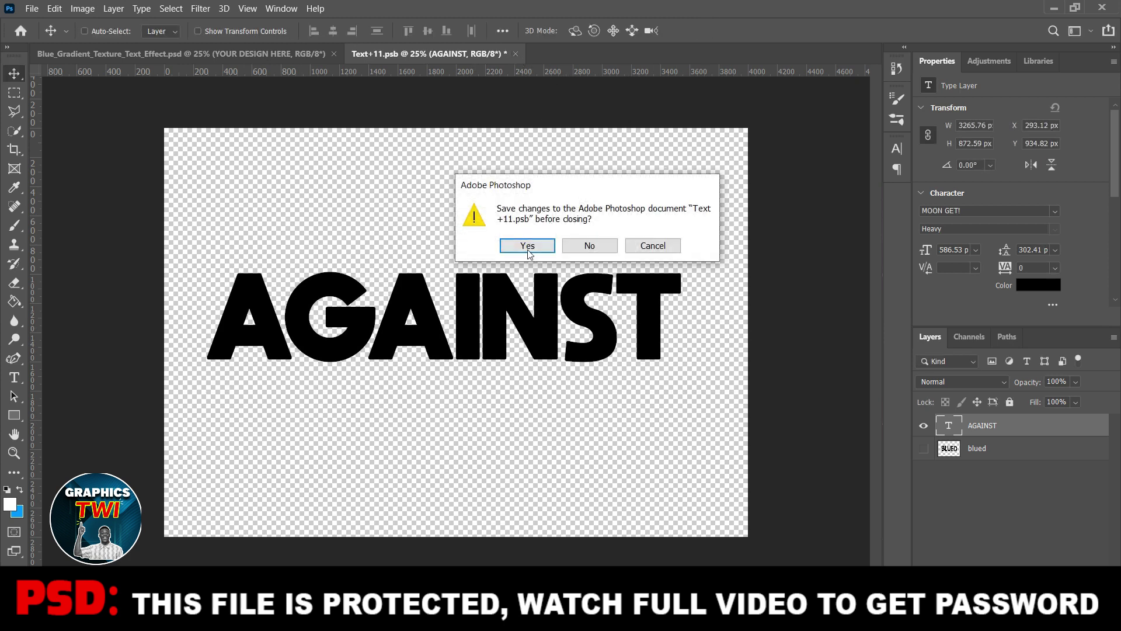
pyautogui.click(533, 247)
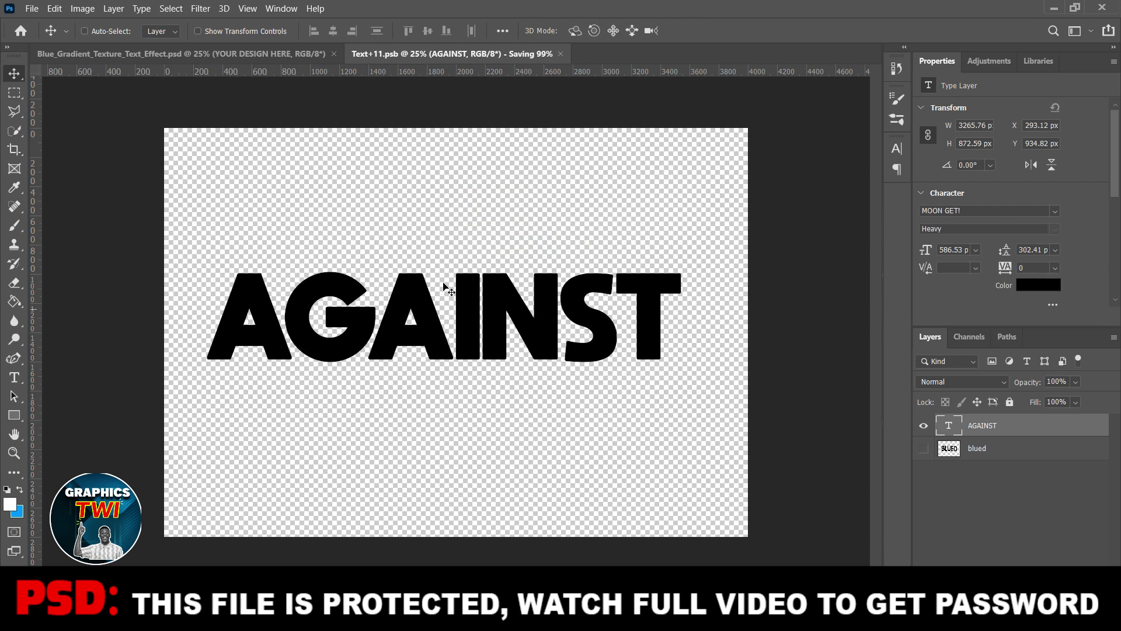
pyautogui.click(144, 54)
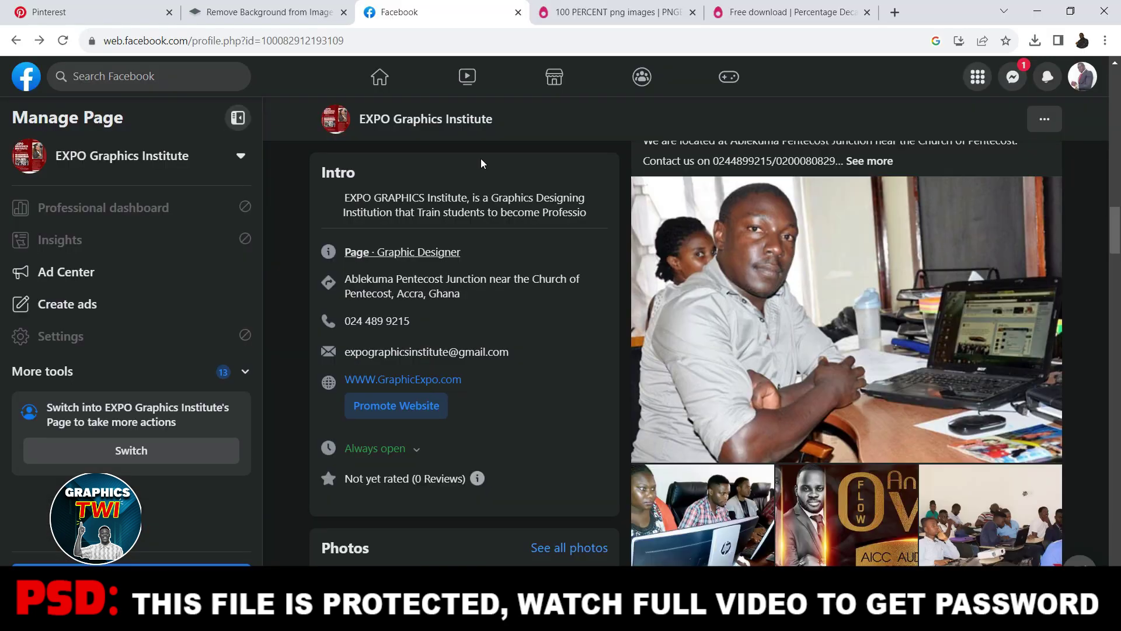
# - Scroll the EXPO Graphics Facebook page, then minimize Chrome to reveal Photoshop
pyautogui.scroll(-3, 461, 324)
pyautogui.scroll(10, 643, 290)
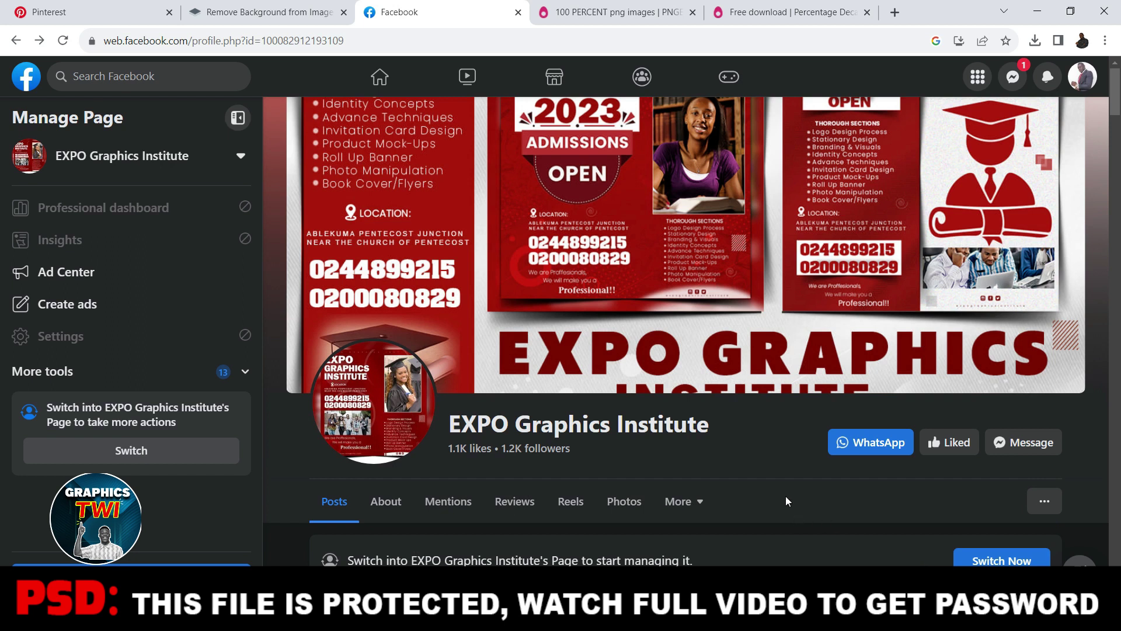
pyautogui.click(1038, 13)
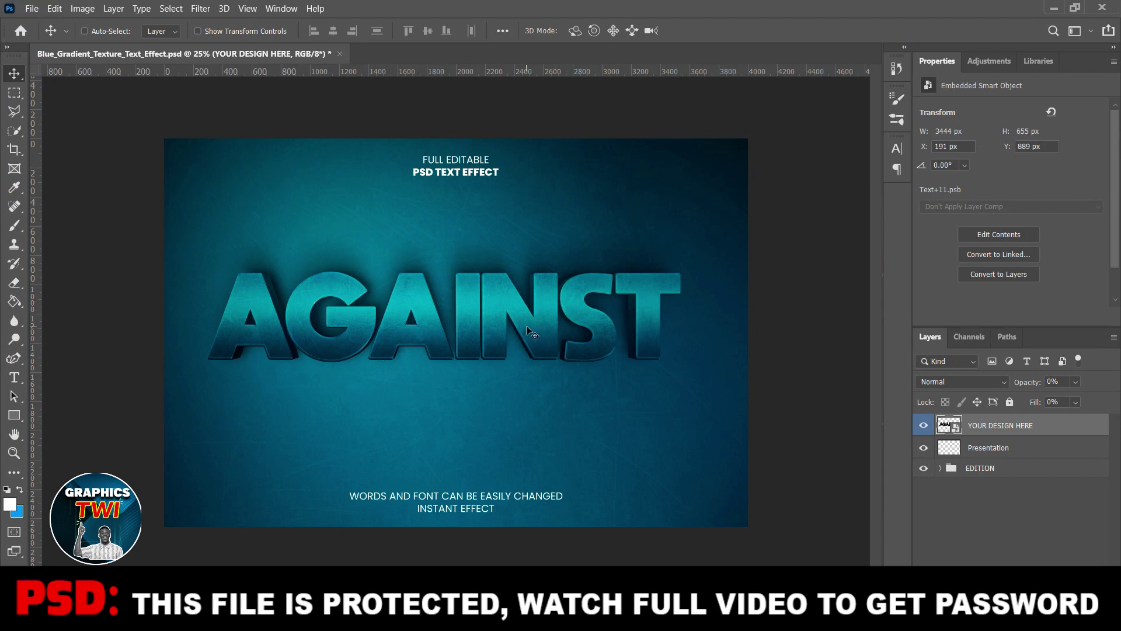
# - Hide the EDITION group's Background and Shadow, then close the template without saving
pyautogui.click(941, 468)
pyautogui.click(924, 560)
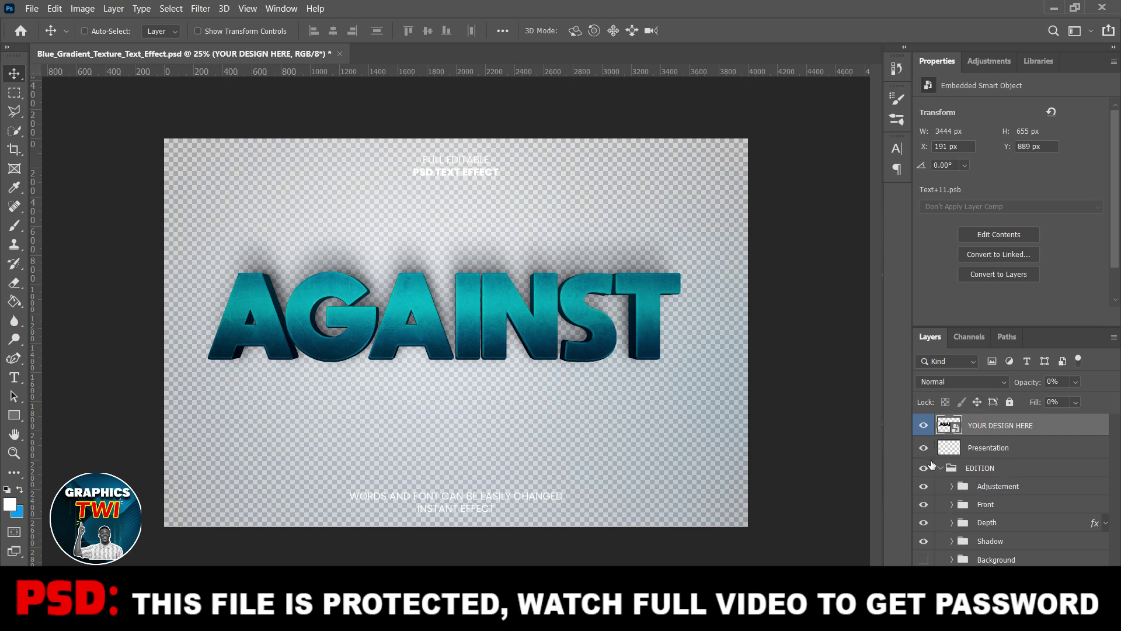
pyautogui.click(923, 543)
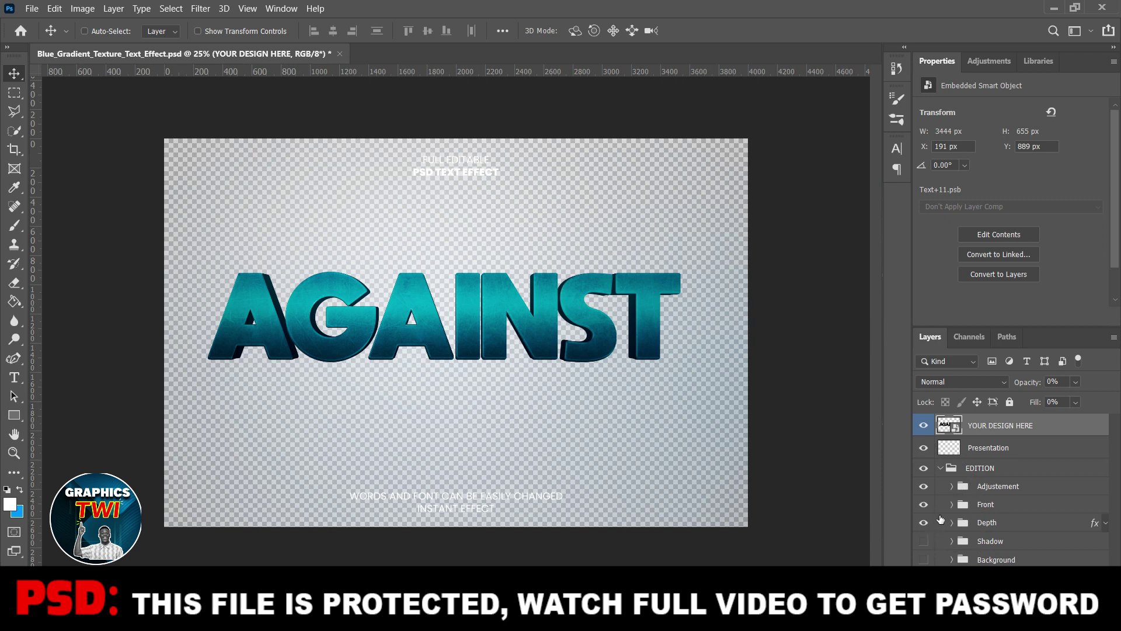
pyautogui.click(340, 53)
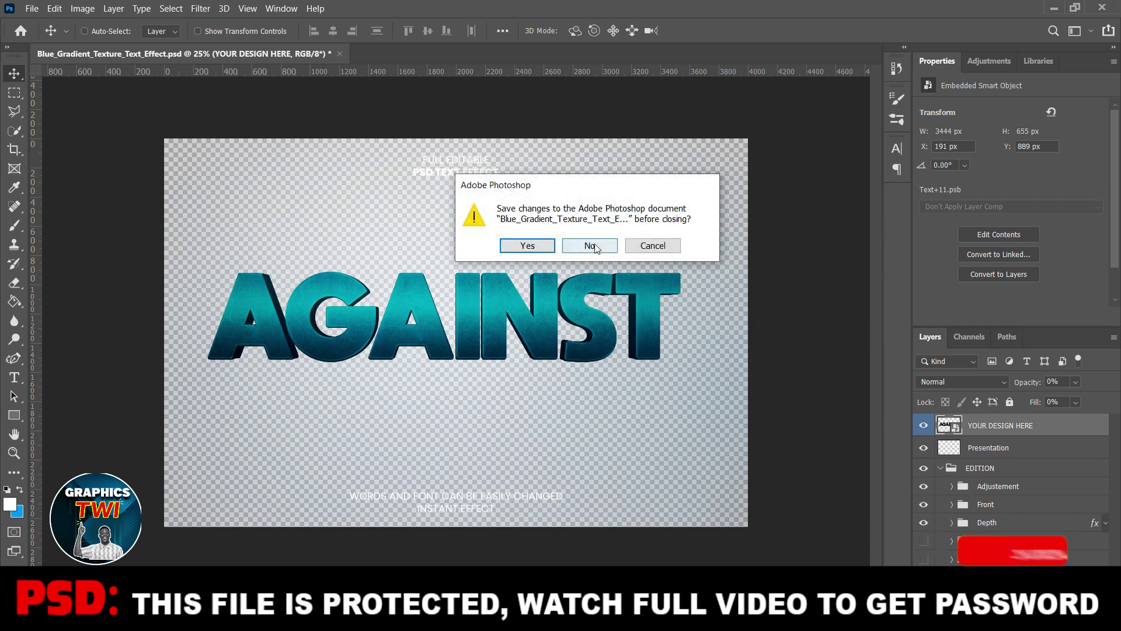
pyautogui.click(591, 246)
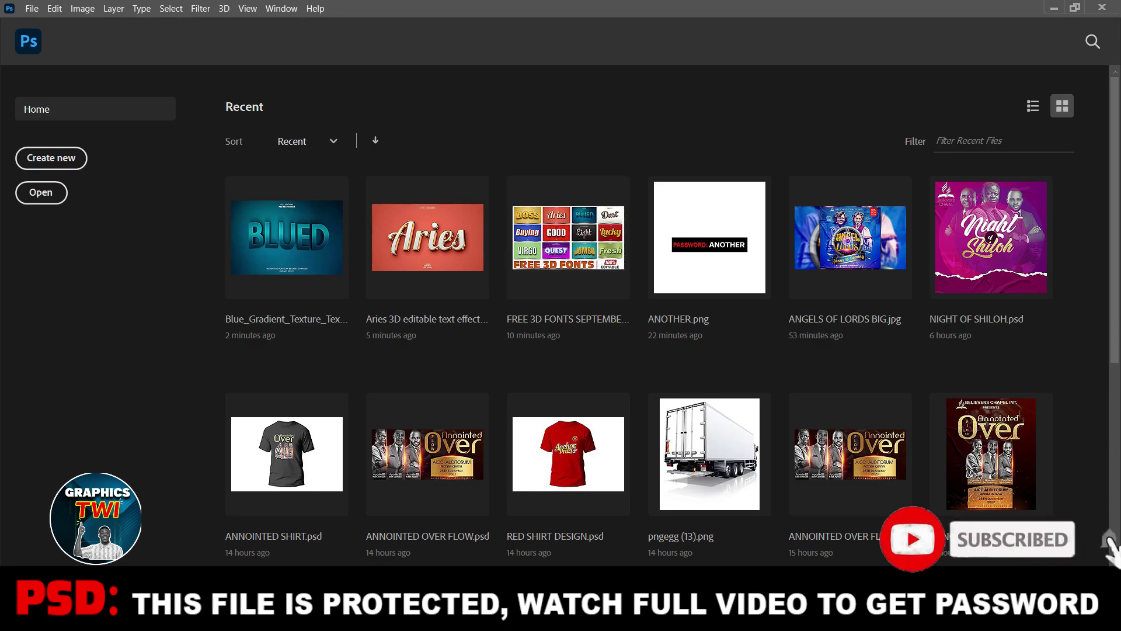
# - Open Boss 3D editable text effect.psd from the NEW 3D FONTS folder in Photoshop
pyautogui.hotkey('alt', 'Tab')
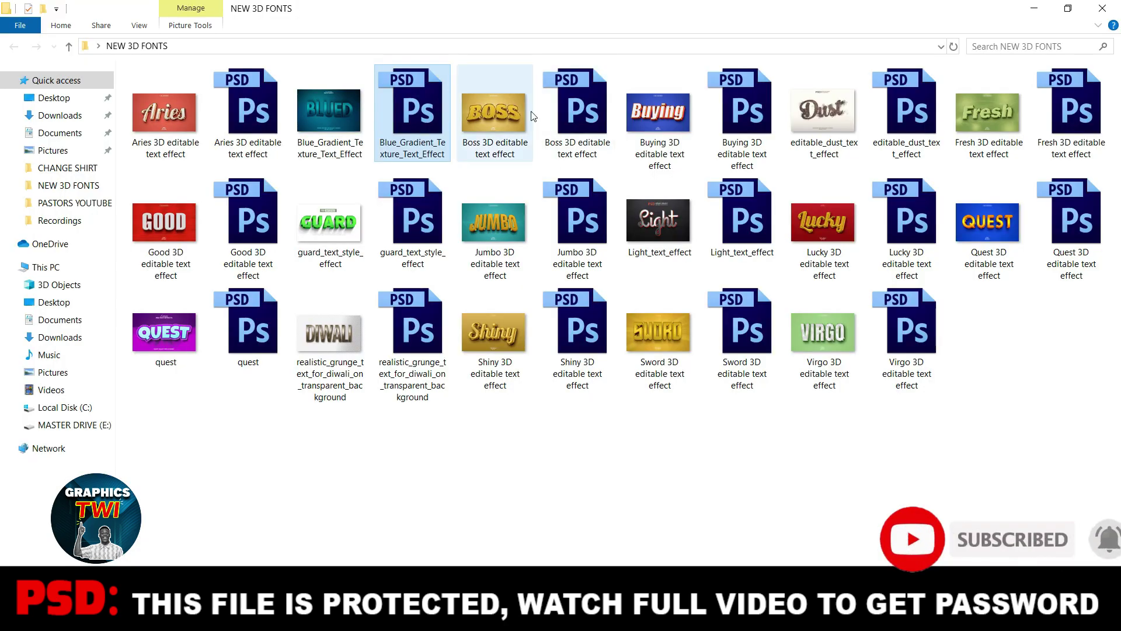
pyautogui.moveTo(587, 114); pyautogui.dragTo(355, 391)
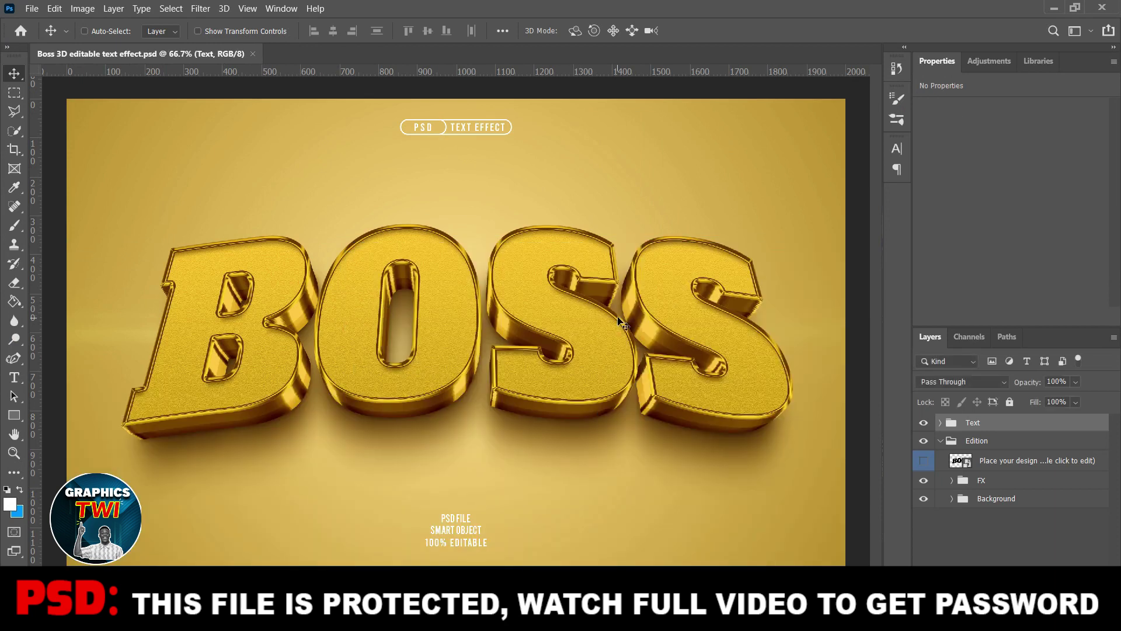
# - Open the Place your design here smart object and retype its text as JESUS
pyautogui.click(924, 461)
pyautogui.click(956, 461)
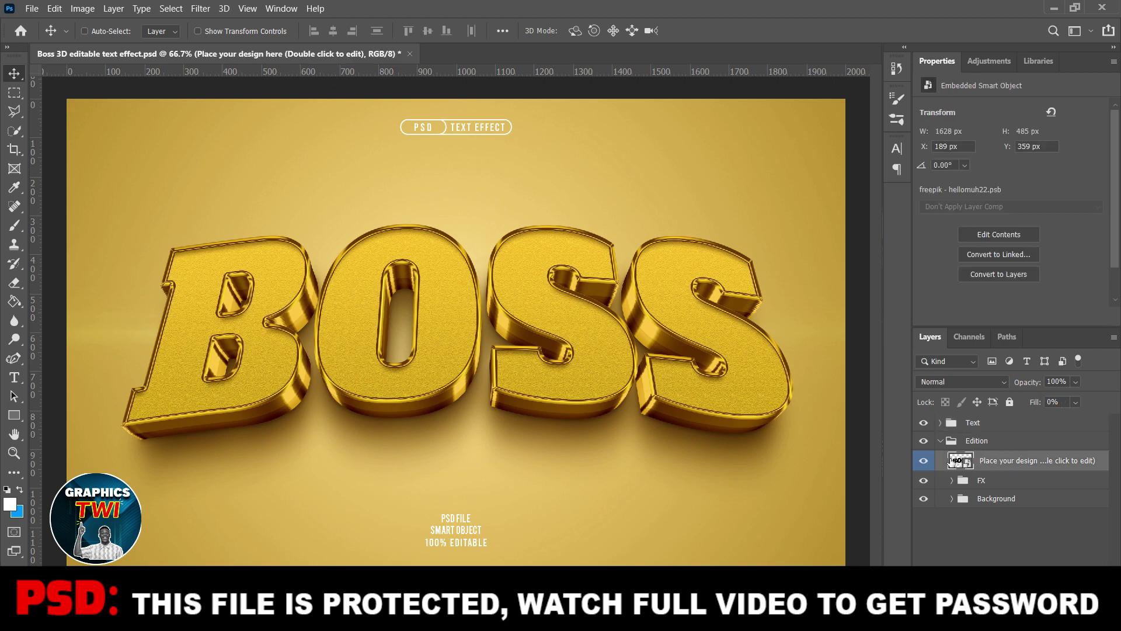
pyautogui.doubleClick(952, 456)
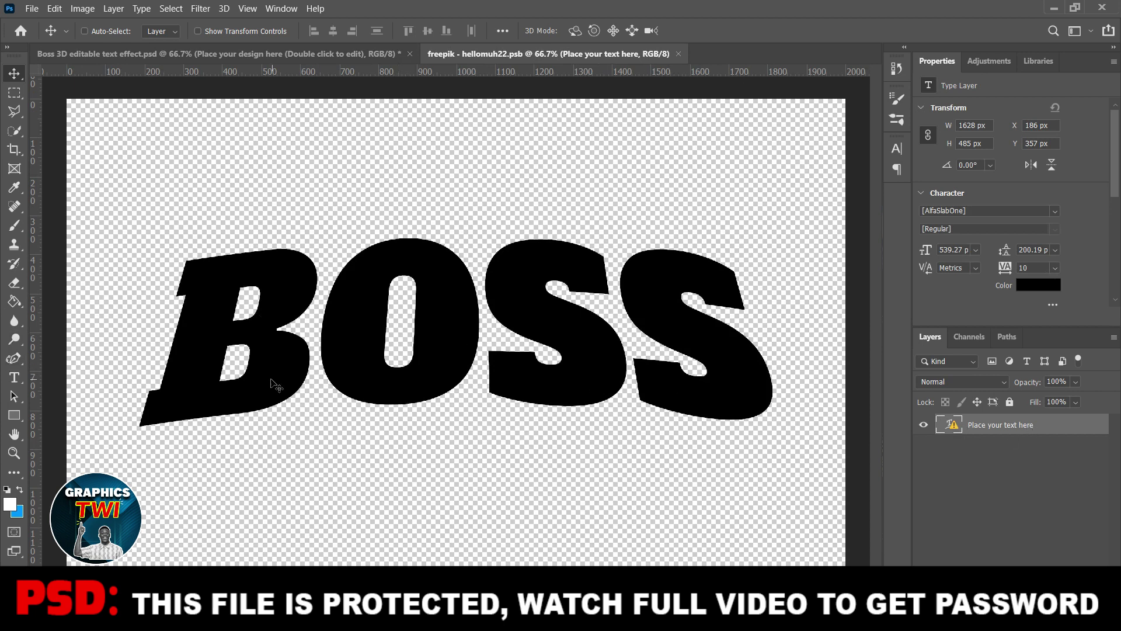
pyautogui.click(14, 378)
pyautogui.click(183, 354)
pyautogui.click(695, 302)
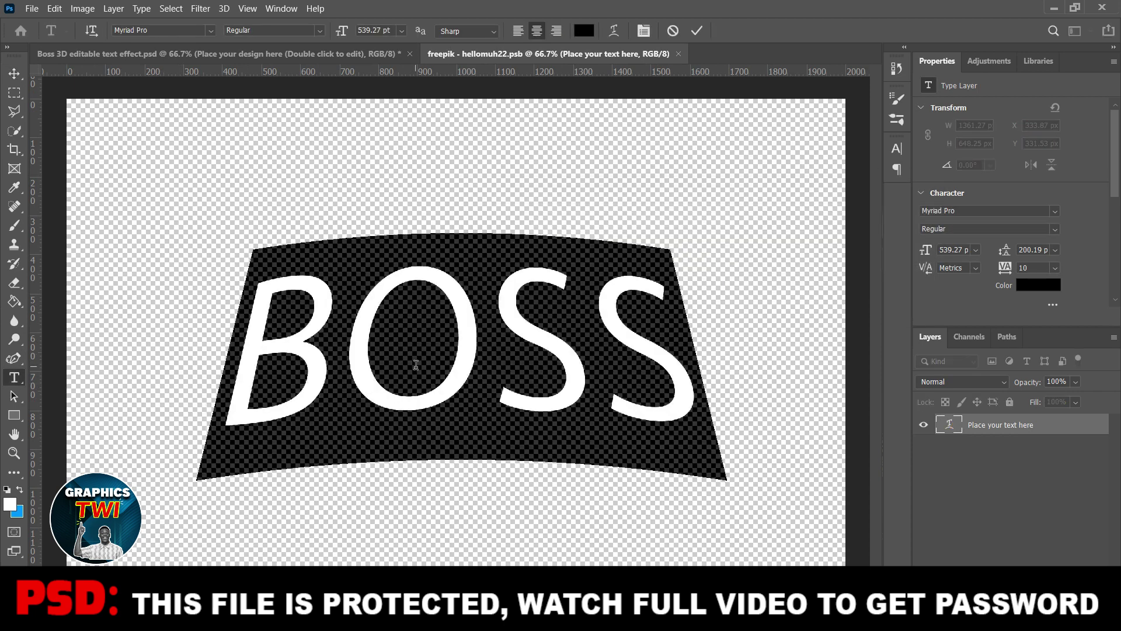
pyautogui.write('JE')
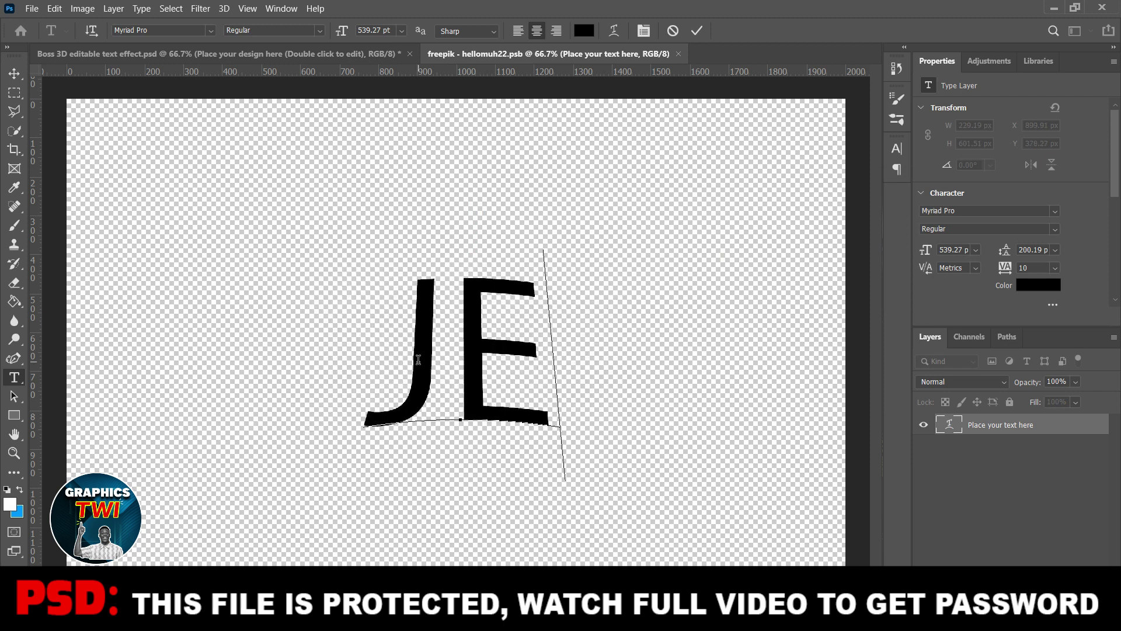
pyautogui.write('SUS')
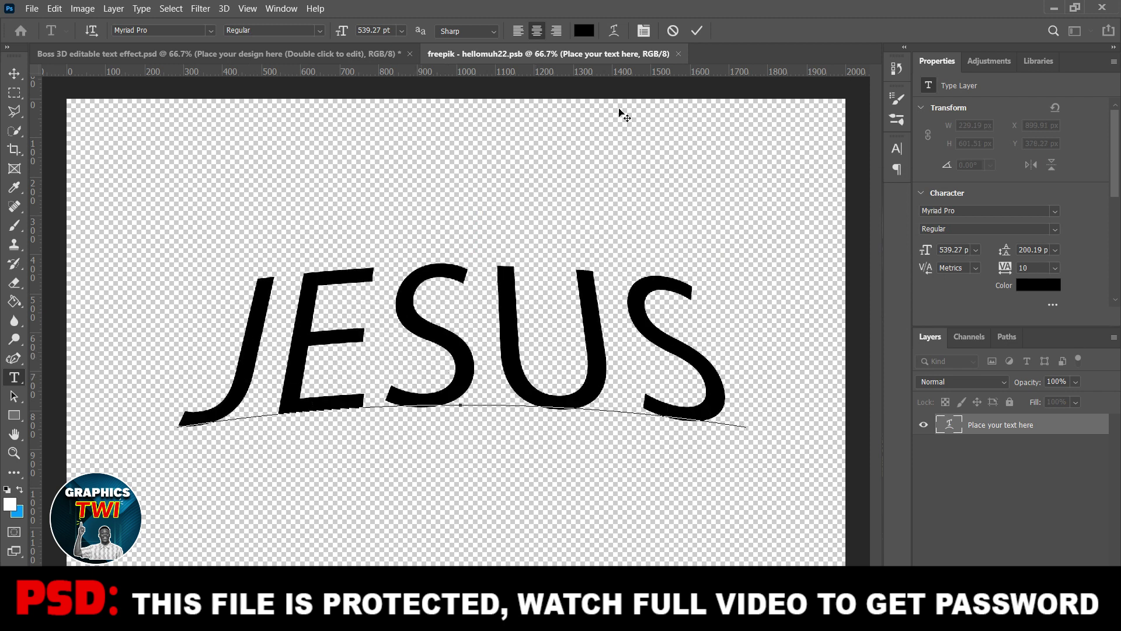
# - Apply the Cheetah Kick font and retype the text as lowercase 'jesus'
pyautogui.hotkey('ctrl', 'a')
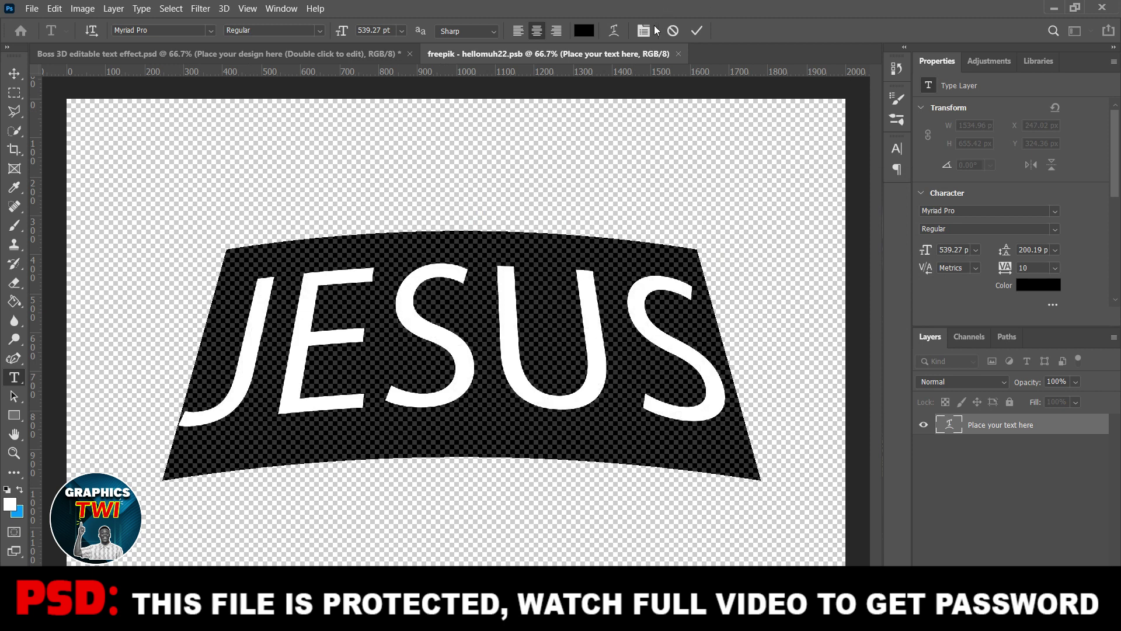
pyautogui.click(643, 31)
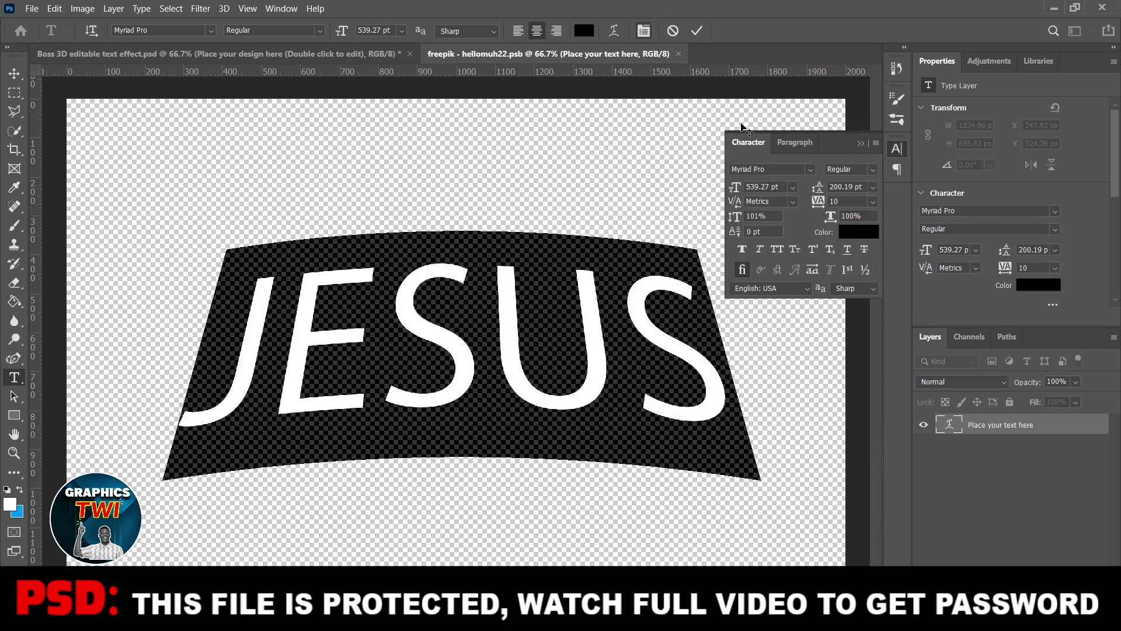
pyautogui.click(810, 170)
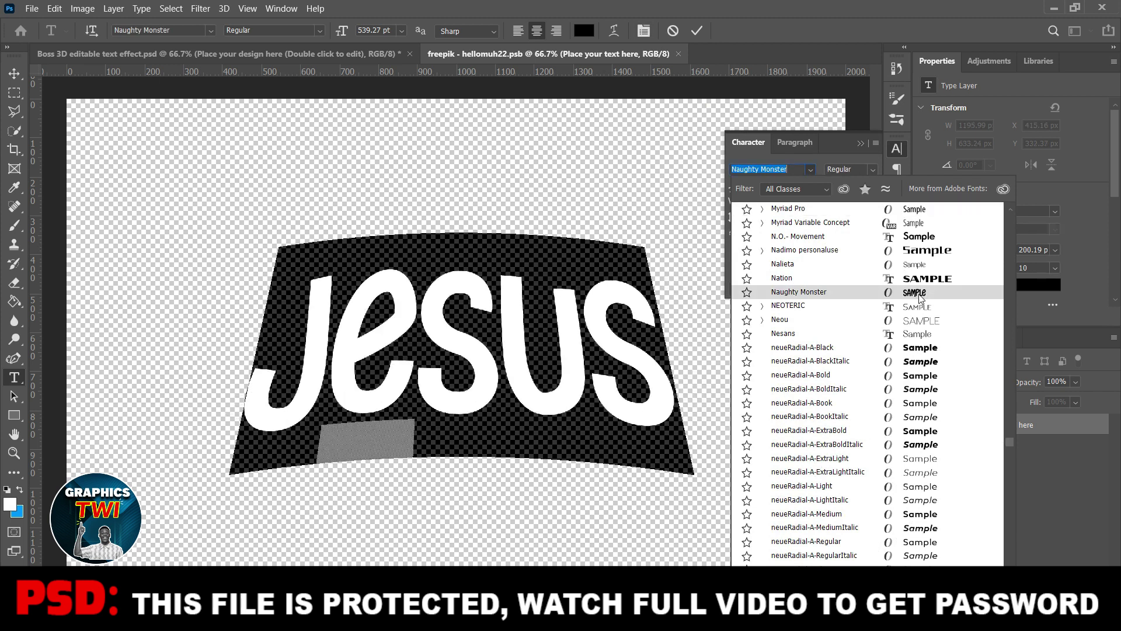
pyautogui.moveTo(1010, 443); pyautogui.dragTo(1018, 215)
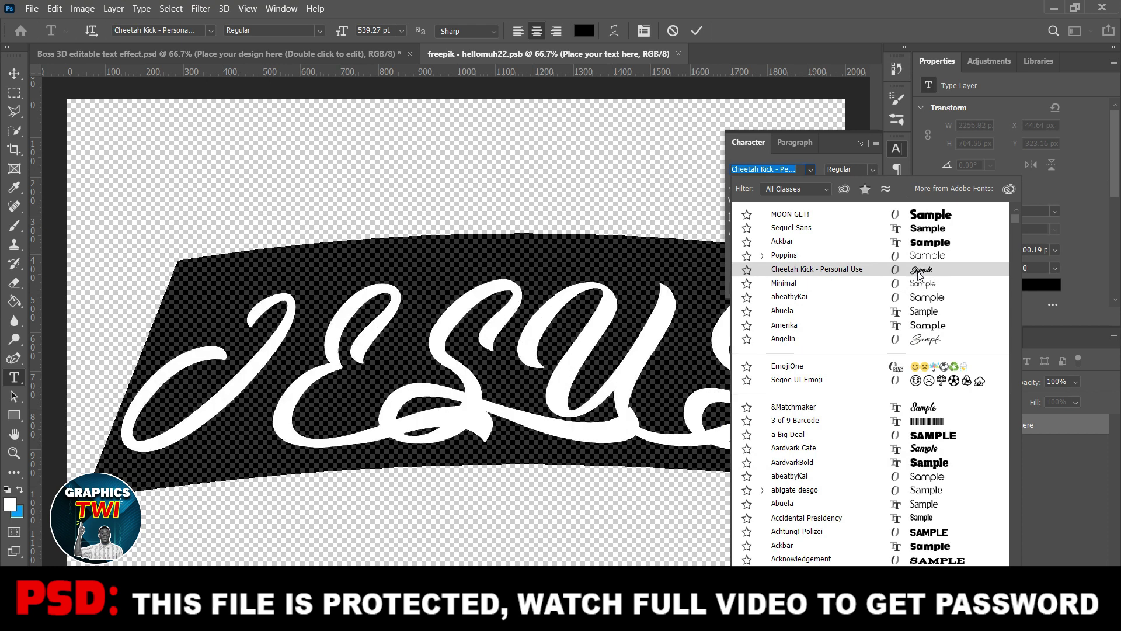
pyautogui.click(921, 274)
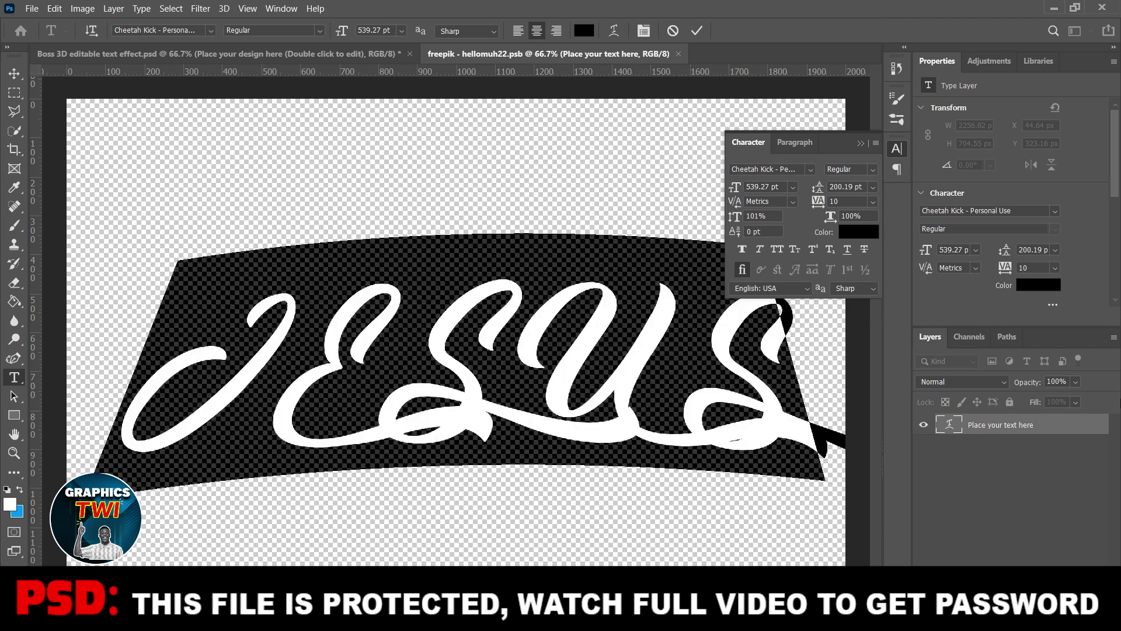
pyautogui.write('i')
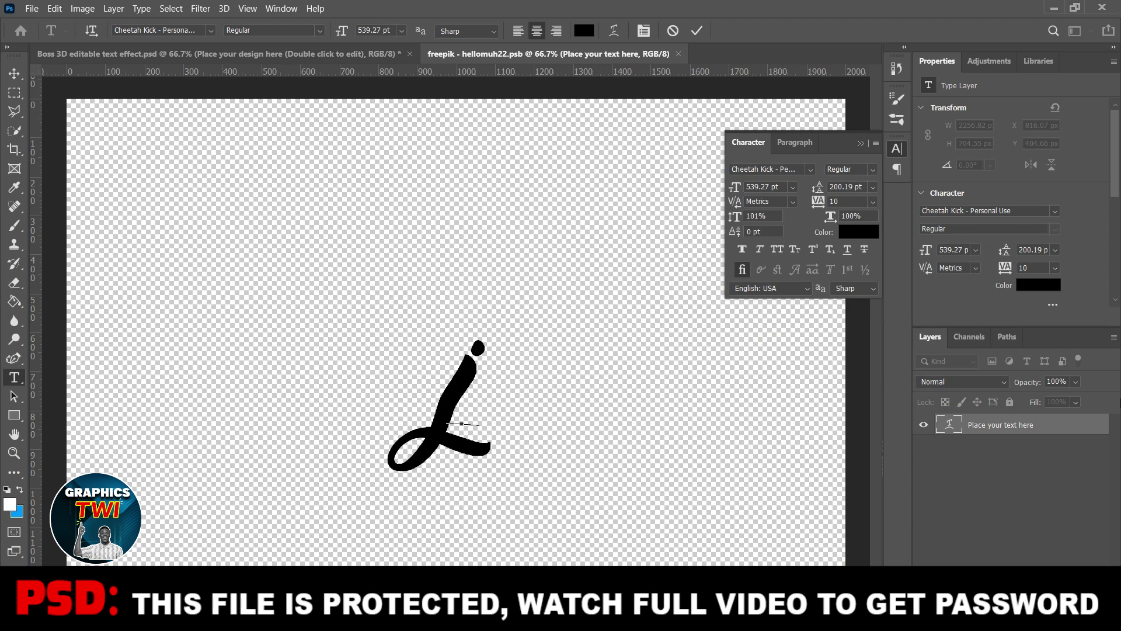
pyautogui.write('esus')
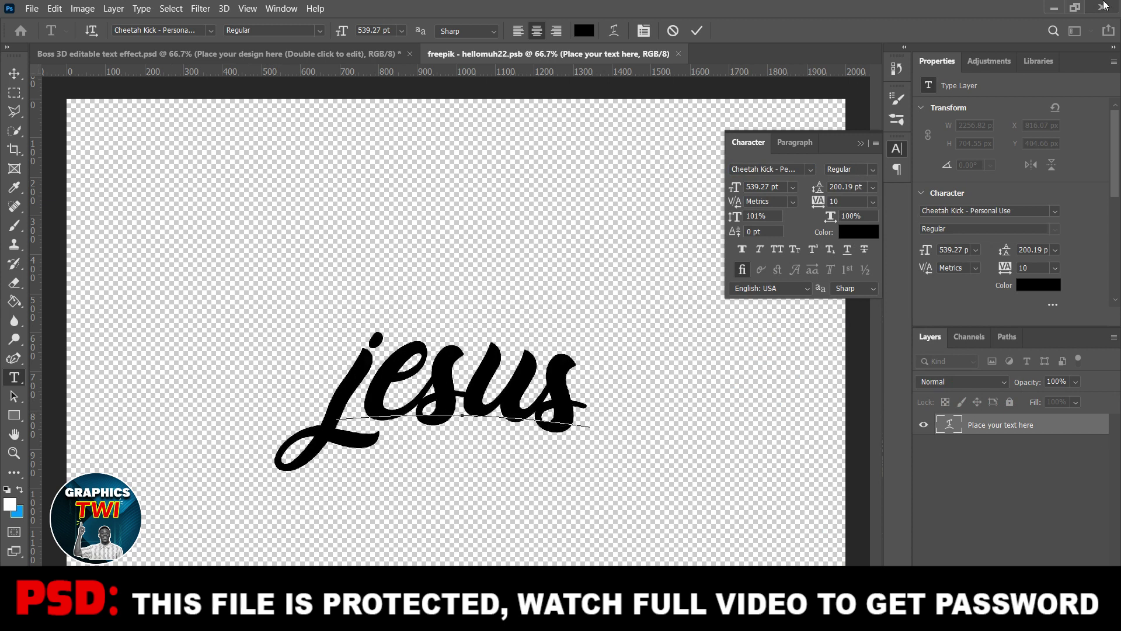
# - Enlarge and raise the jesus text, then save and close the smart object
pyautogui.click(705, 34)
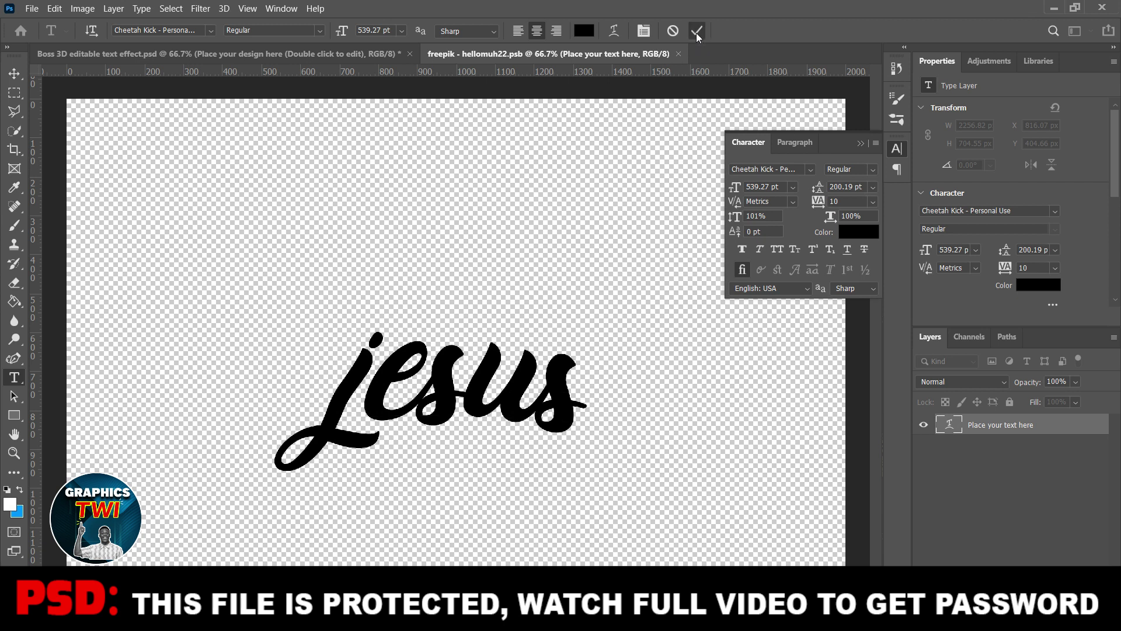
pyautogui.click(14, 73)
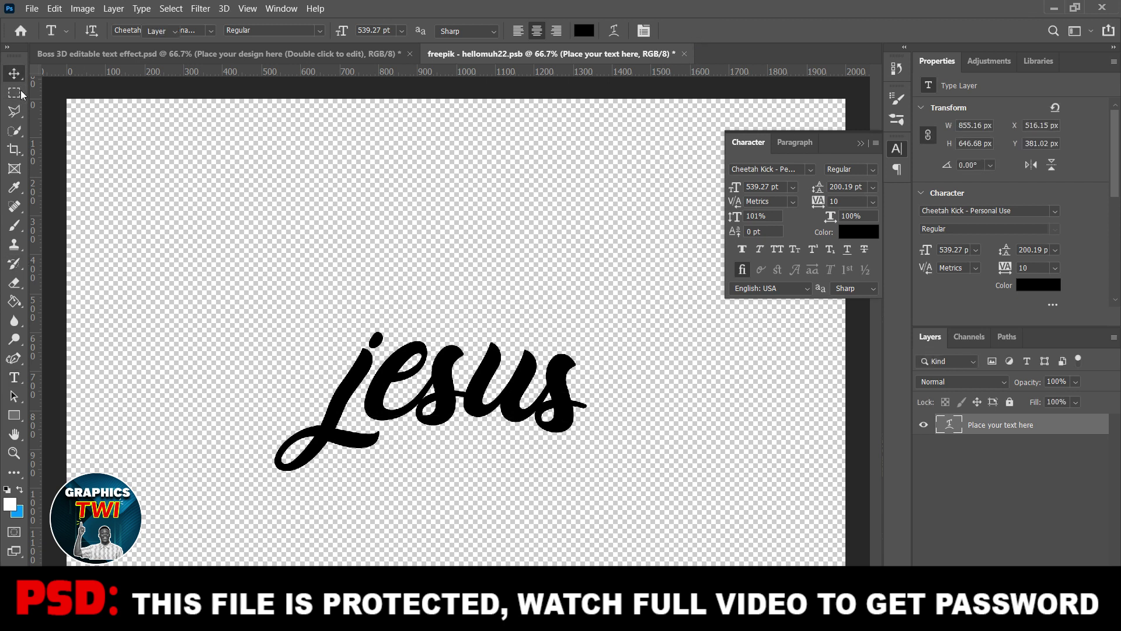
pyautogui.hotkey('ctrl', 't')
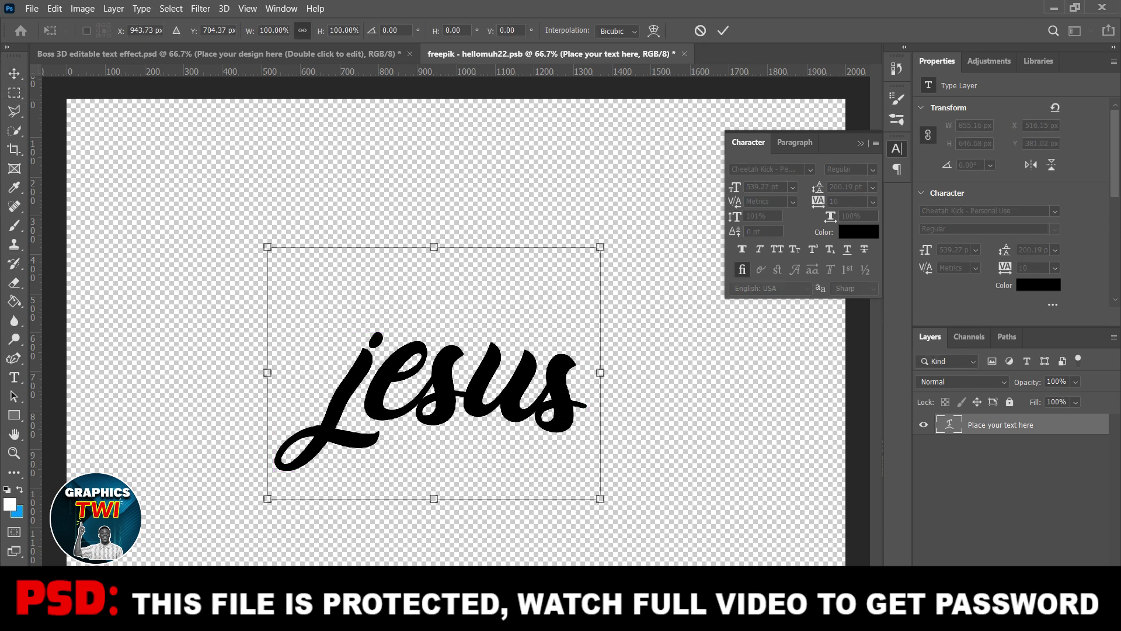
pyautogui.moveTo(600, 246); pyautogui.dragTo(765, 132)
pyautogui.moveTo(664, 406); pyautogui.dragTo(670, 324)
pyautogui.click(723, 30)
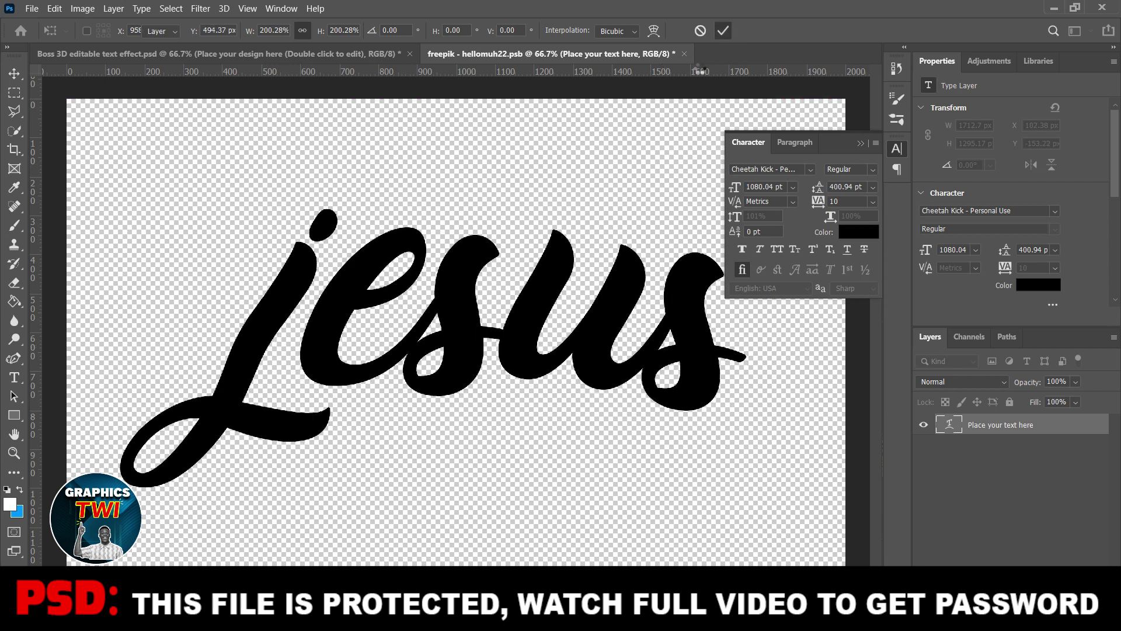
pyautogui.click(686, 54)
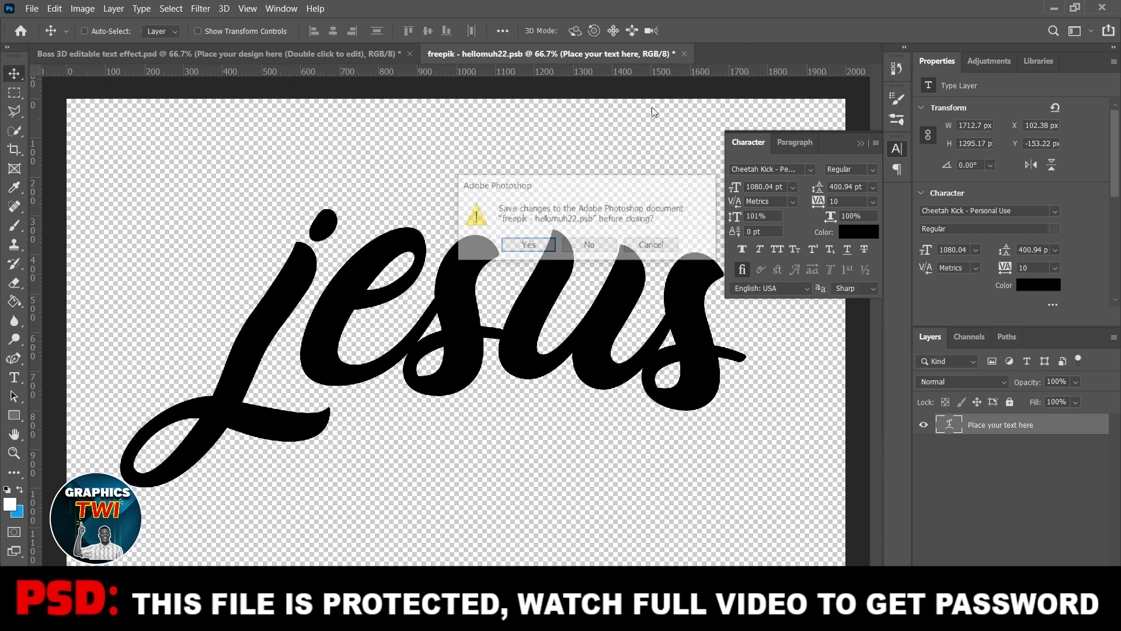
pyautogui.click(546, 252)
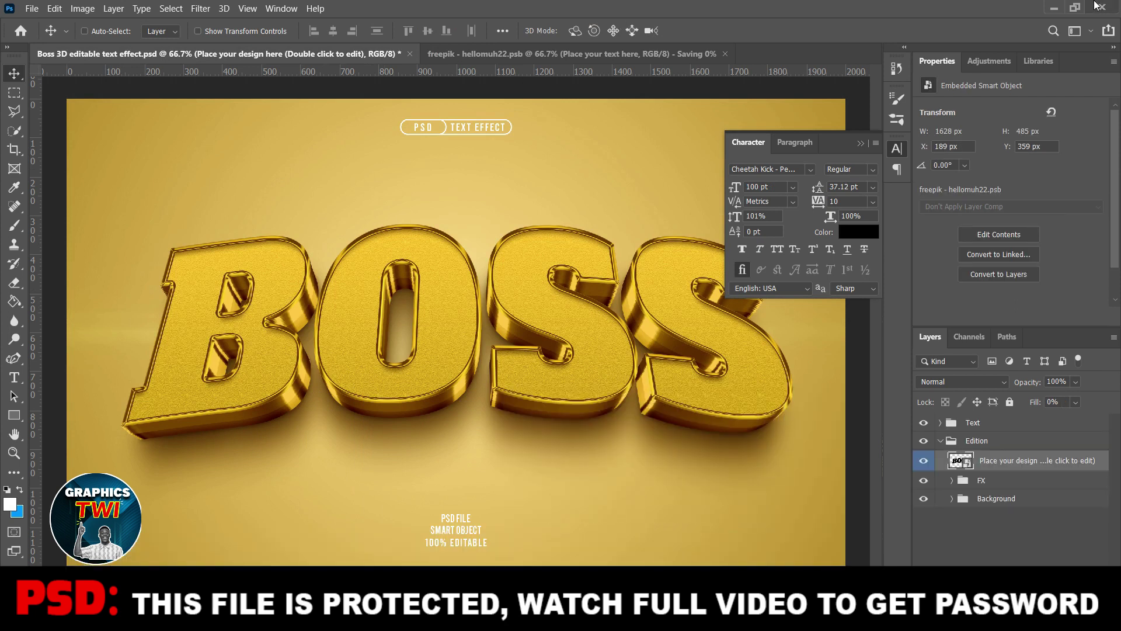
# - Hide the Background and Text groups so the gold jesus lettering stands alone
pyautogui.click(859, 145)
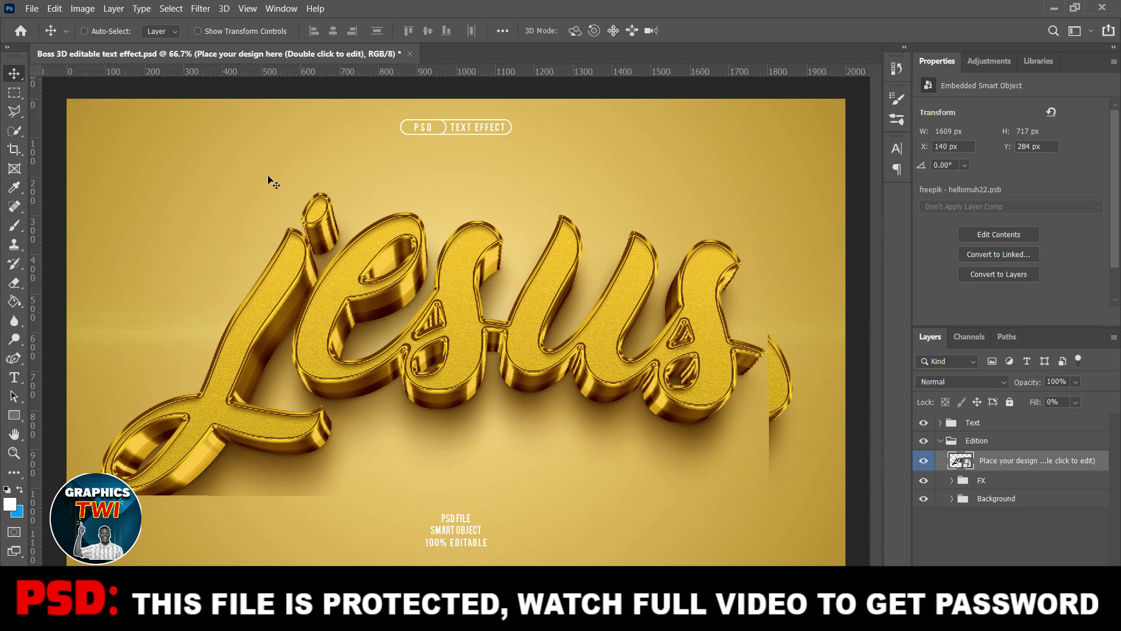
pyautogui.click(923, 499)
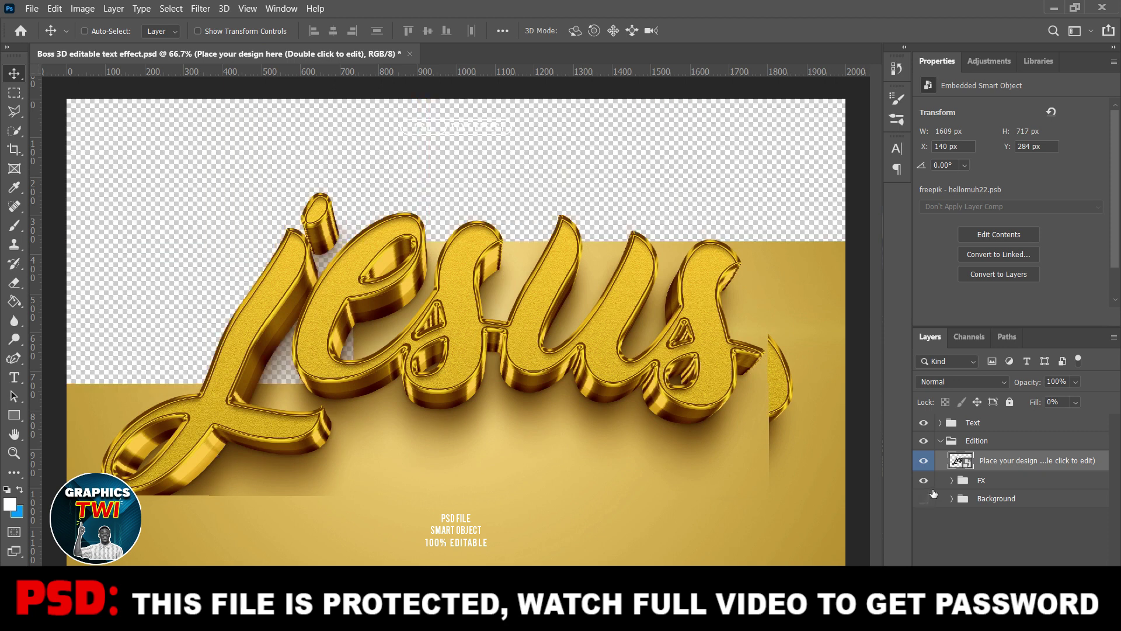
pyautogui.click(923, 423)
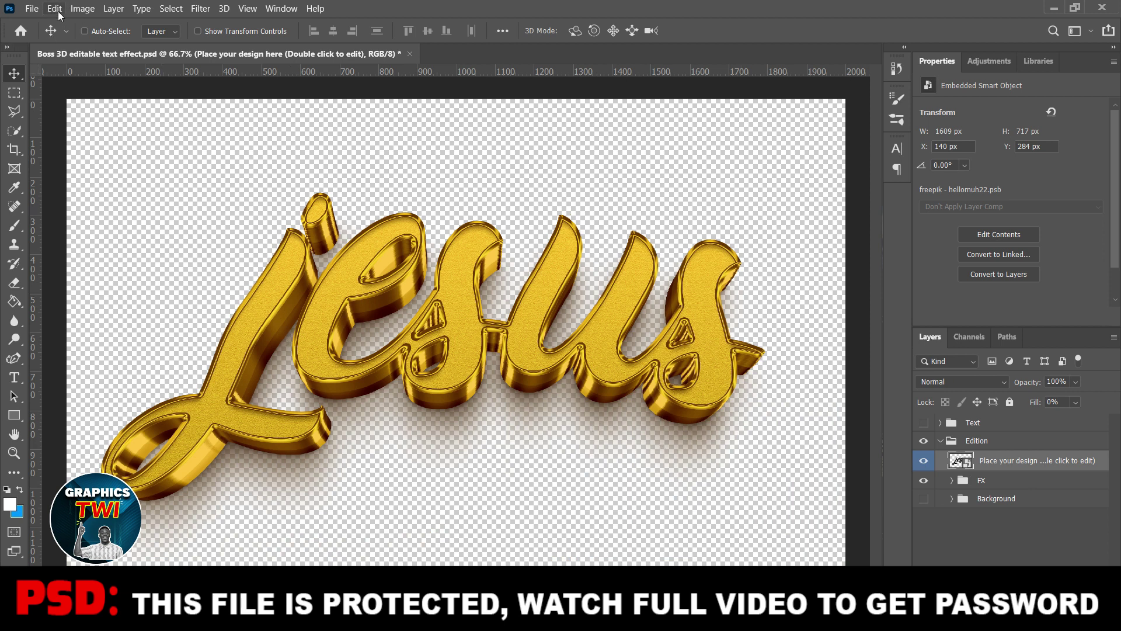
pyautogui.click(26, 10)
# - Save the design as JESUS.png on the Desktop, then close the template
pyautogui.moveTo(77, 340)
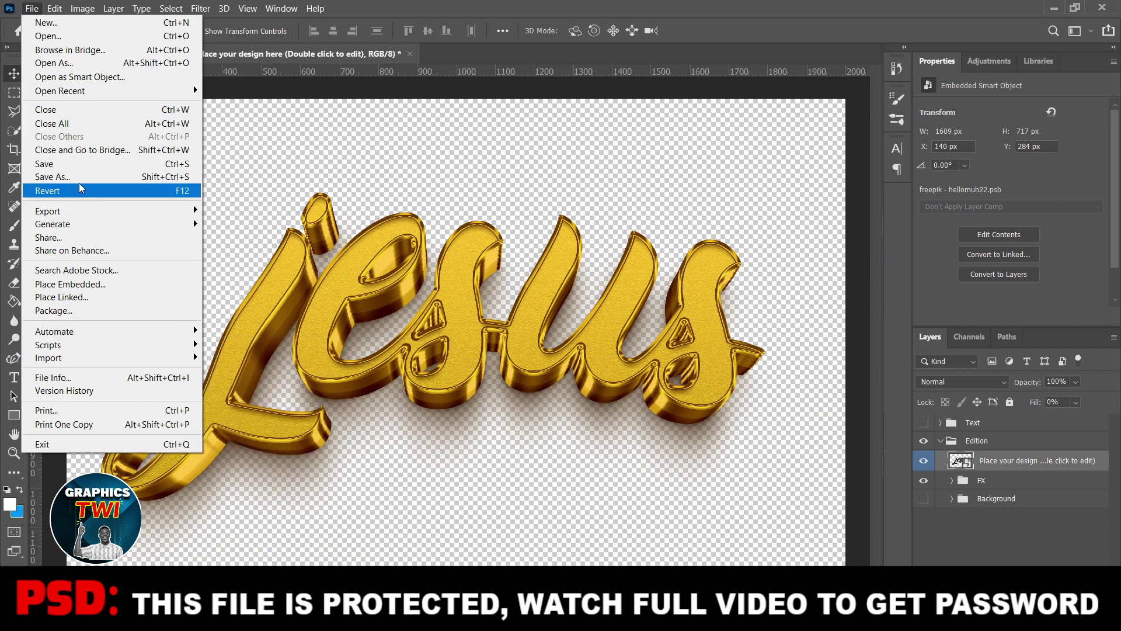
pyautogui.click(79, 189)
pyautogui.click(551, 491)
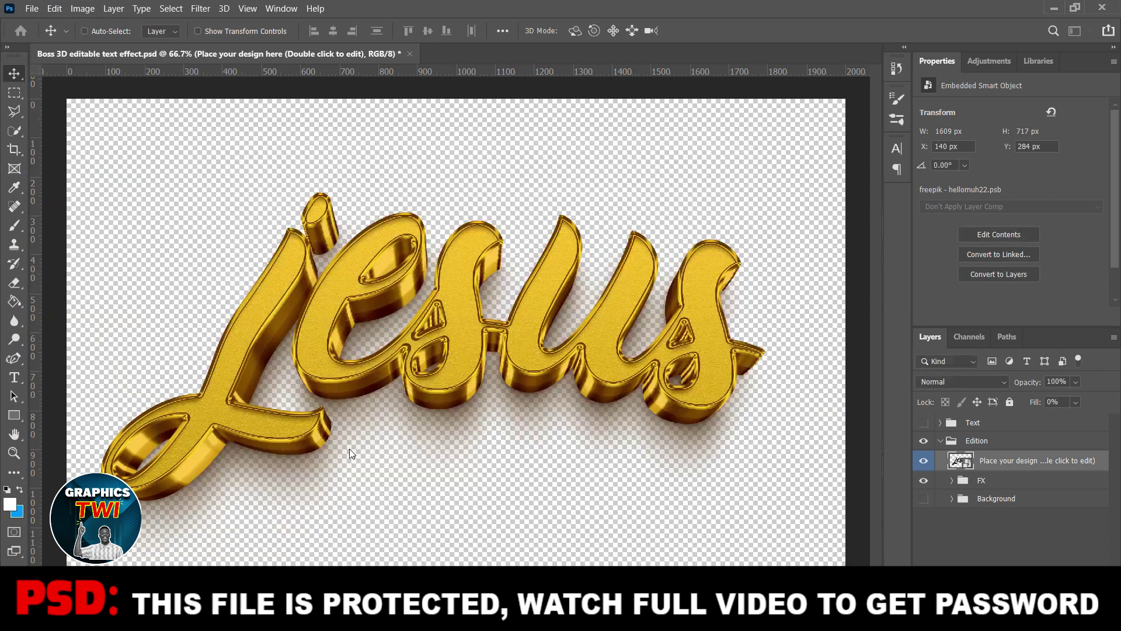
pyautogui.click(234, 314)
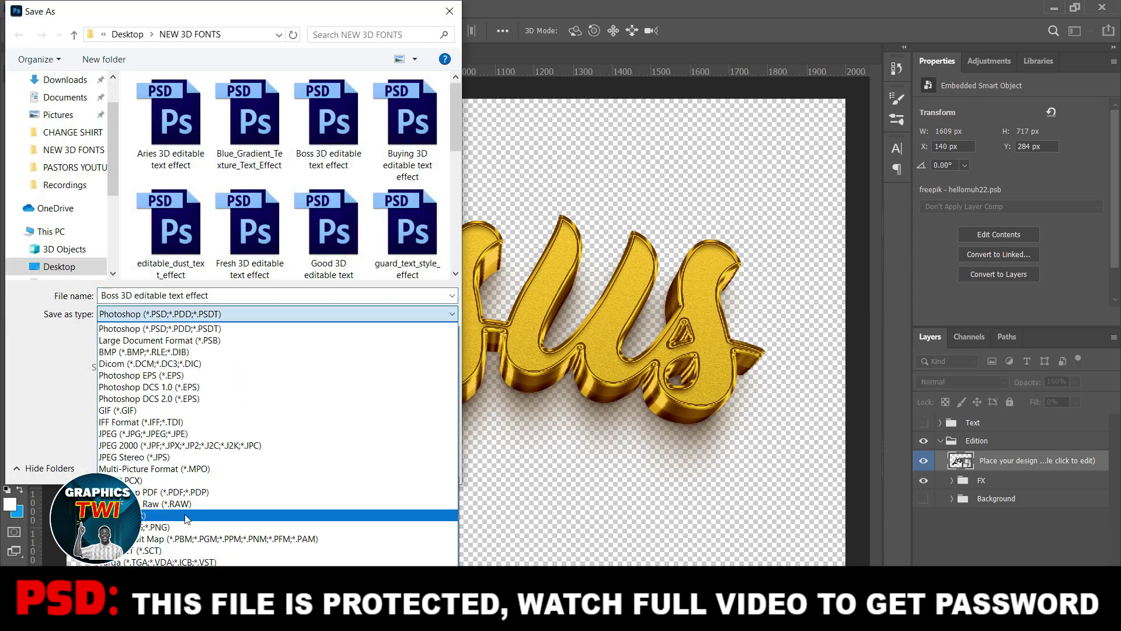
pyautogui.click(188, 527)
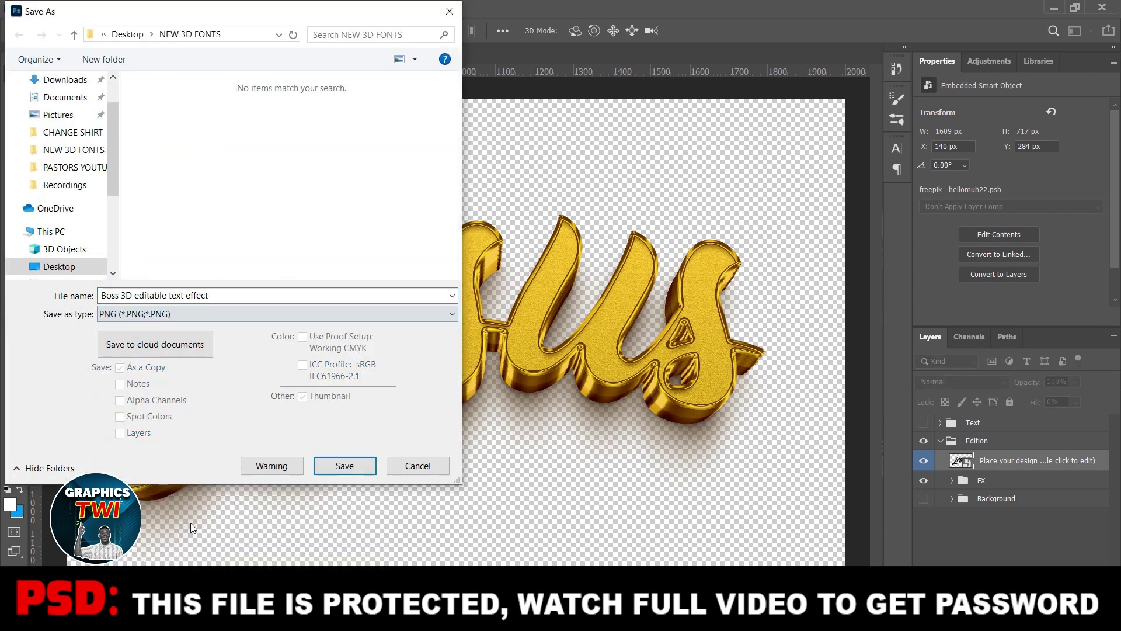
pyautogui.click(227, 295)
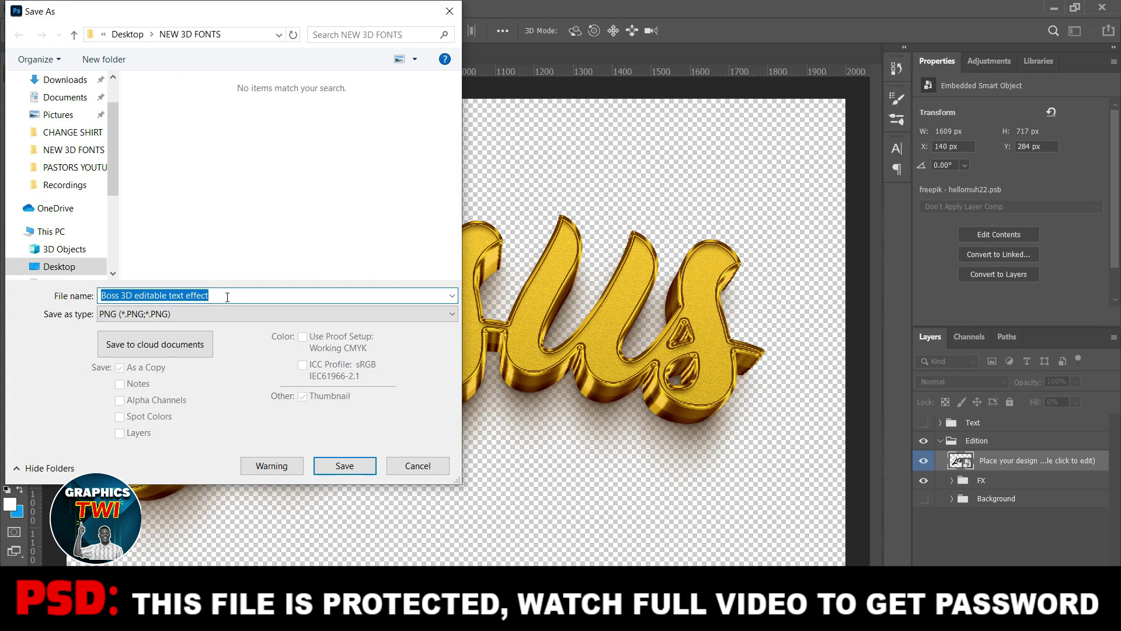
pyautogui.write('J')
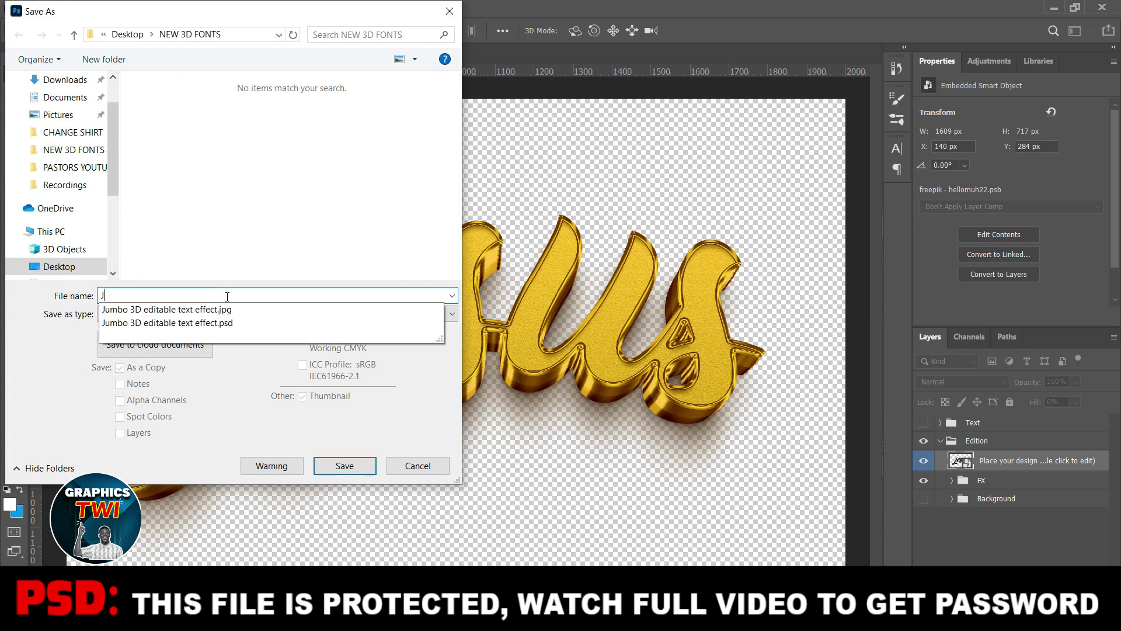
pyautogui.write('ESUS')
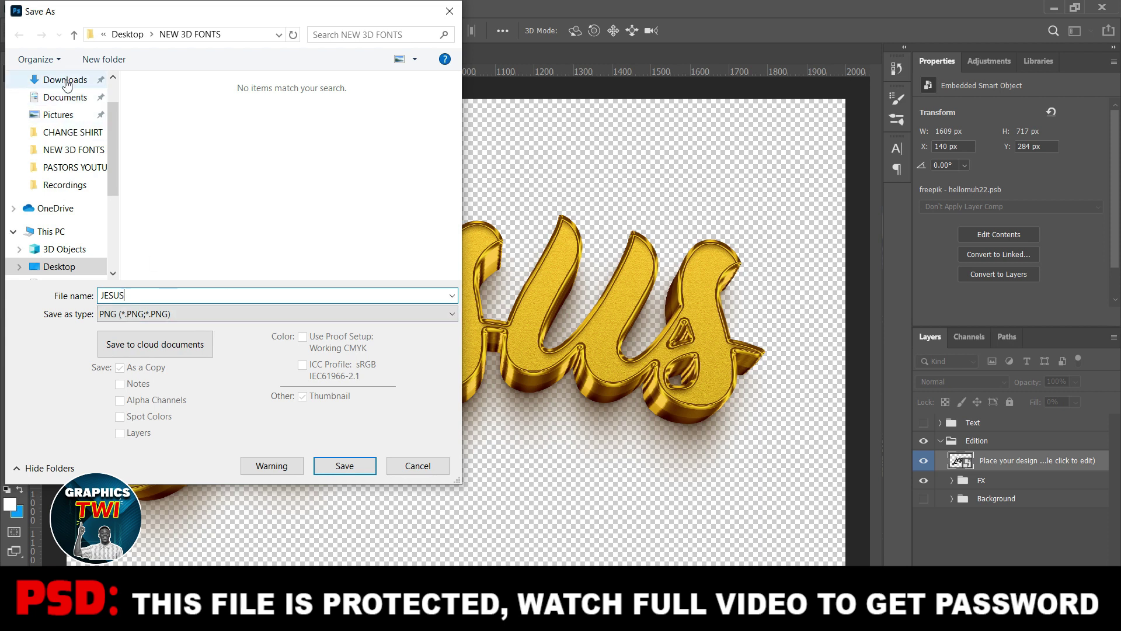
pyautogui.scroll(3, 70, 117)
pyautogui.click(70, 114)
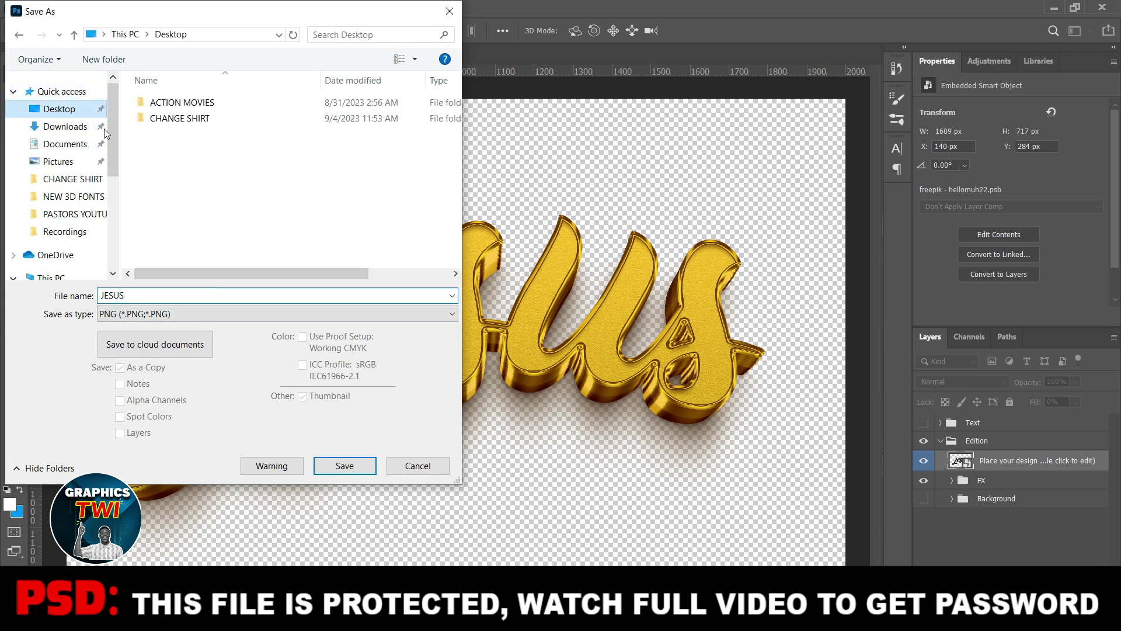
pyautogui.click(337, 467)
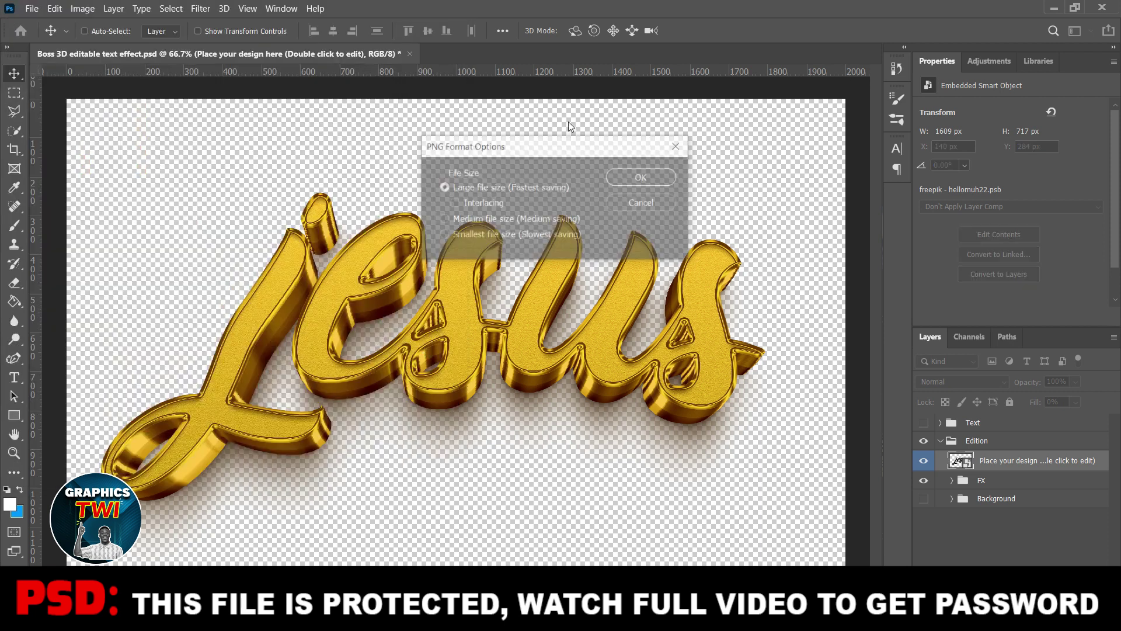
pyautogui.click(630, 179)
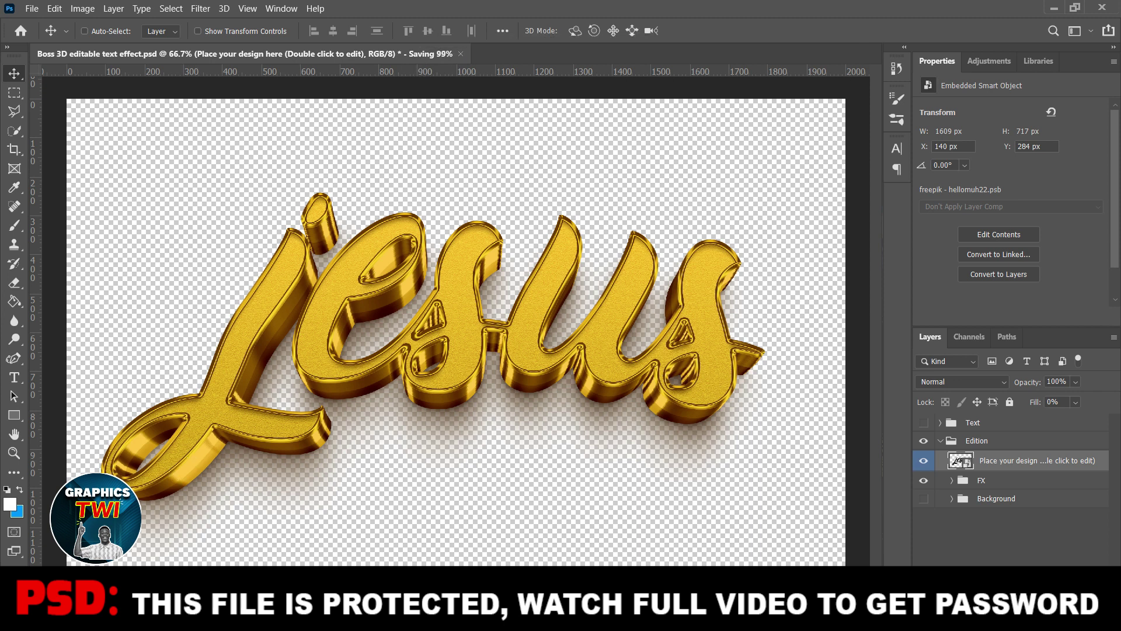
pyautogui.click(410, 53)
# - Discard the template's unsaved changes and create a new 3000 × 3000 px document
pyautogui.click(590, 244)
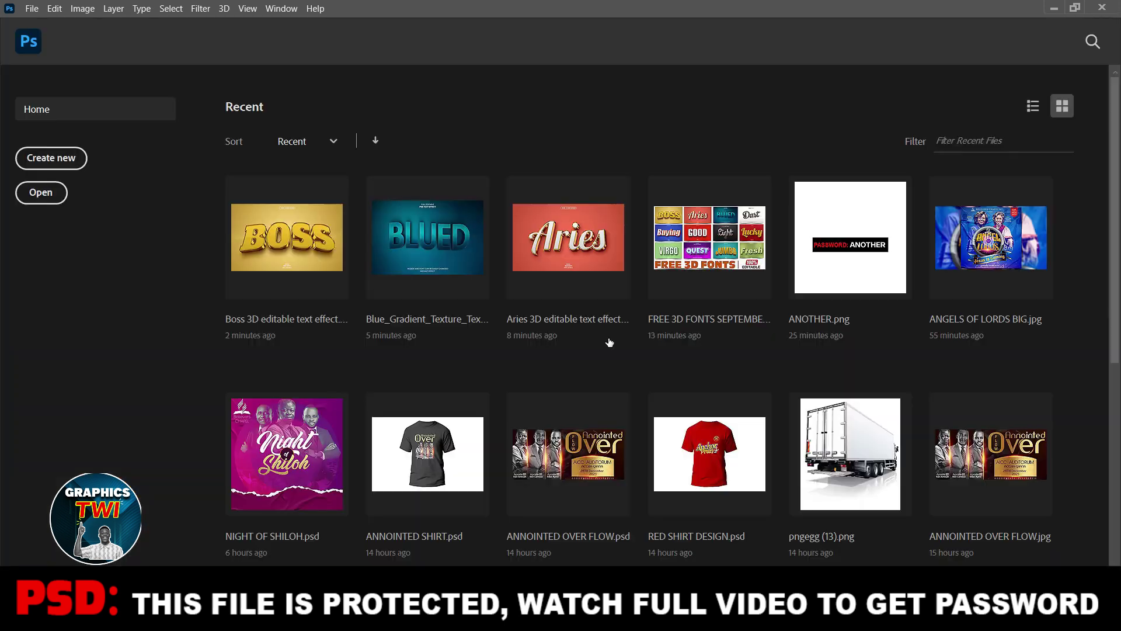
pyautogui.hotkey('ctrl', 'n')
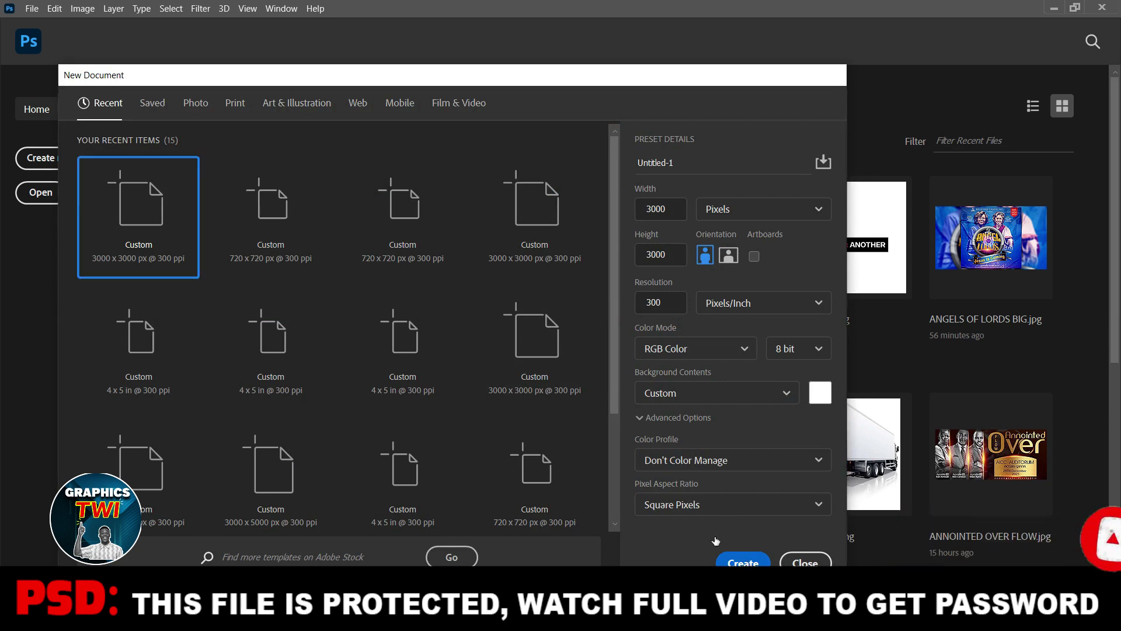
pyautogui.click(743, 561)
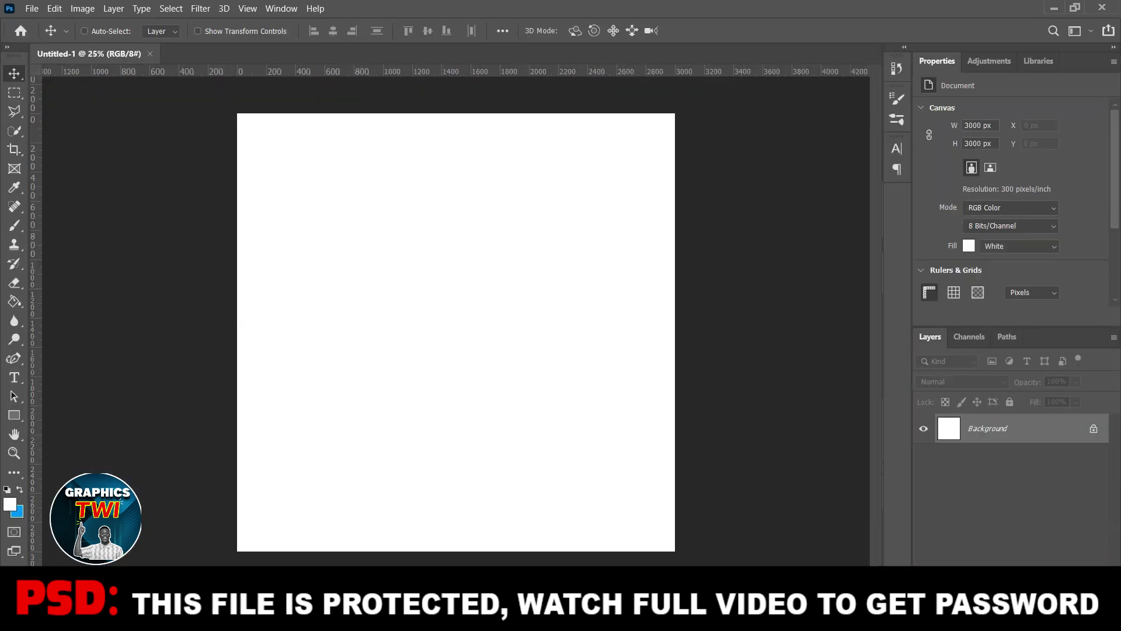
# - Add a Solid Color fill layer set to teal #0a6974
pyautogui.click(1005, 616)
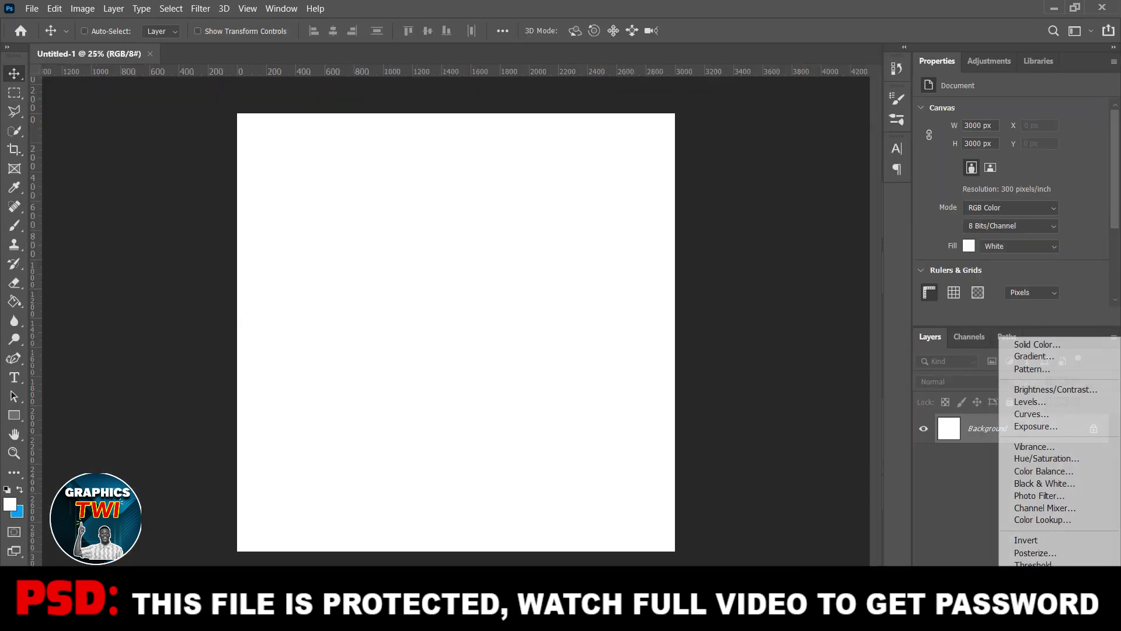
pyautogui.click(1035, 348)
pyautogui.moveTo(642, 307); pyautogui.dragTo(613, 323)
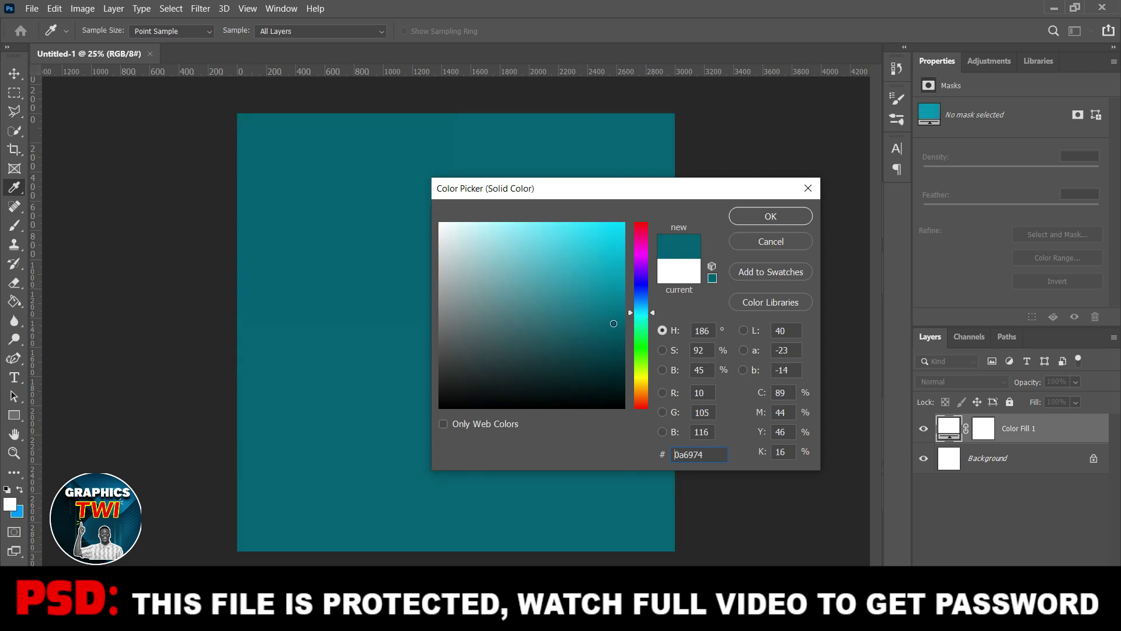
pyautogui.click(770, 217)
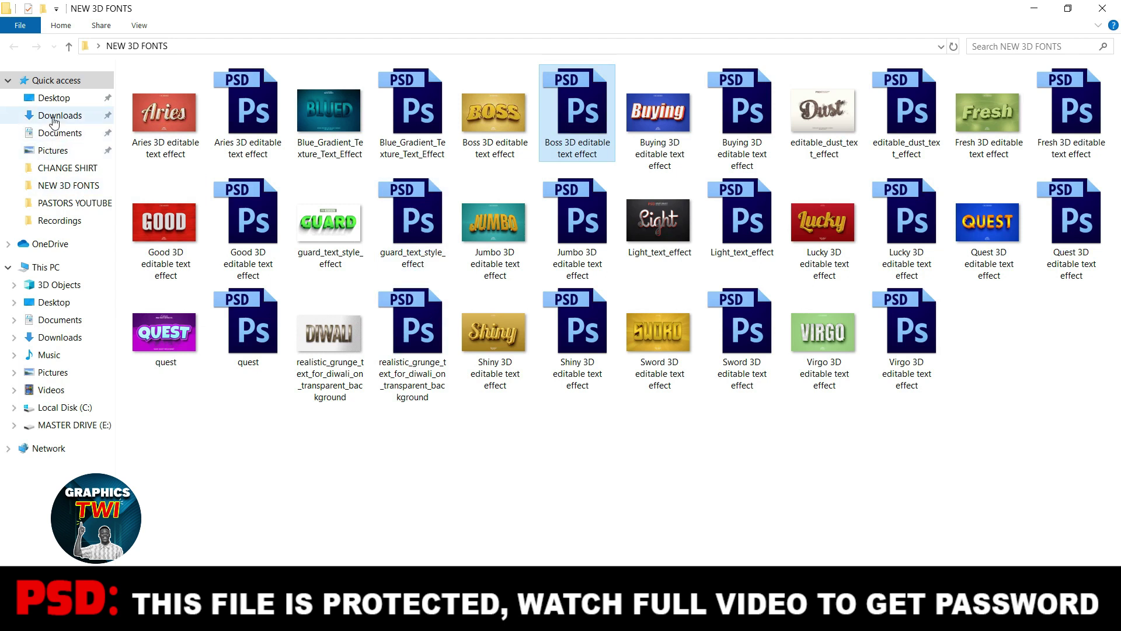
# - Place the Beach Background Images F7C photo from Downloads and enlarge it to cover the canvas
pyautogui.click(53, 119)
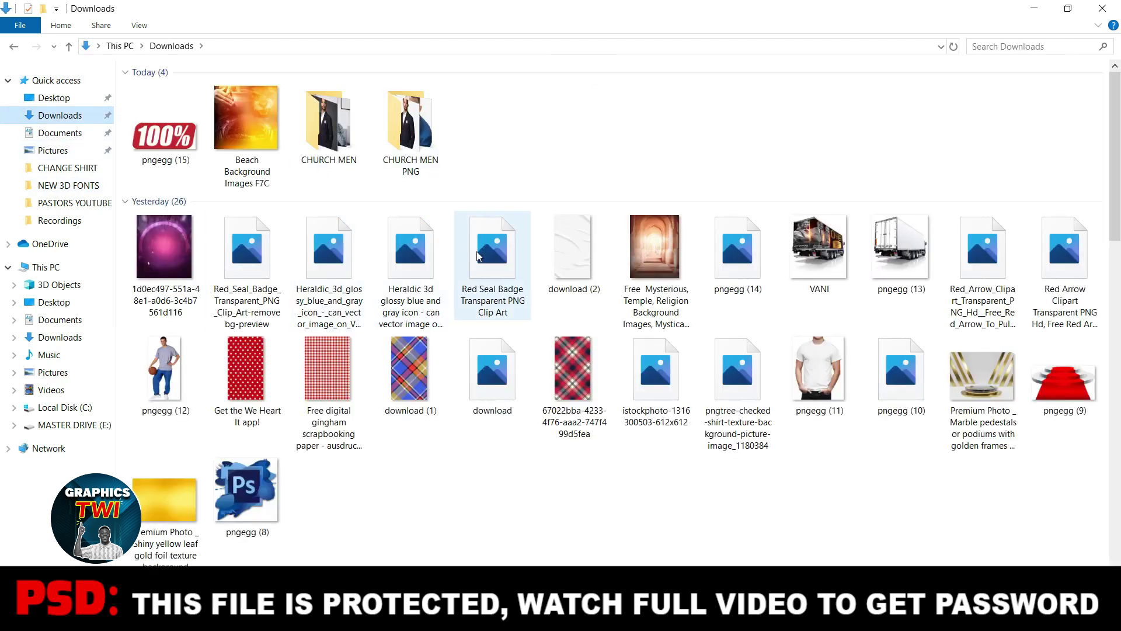
pyautogui.moveTo(246, 132); pyautogui.dragTo(365, 334)
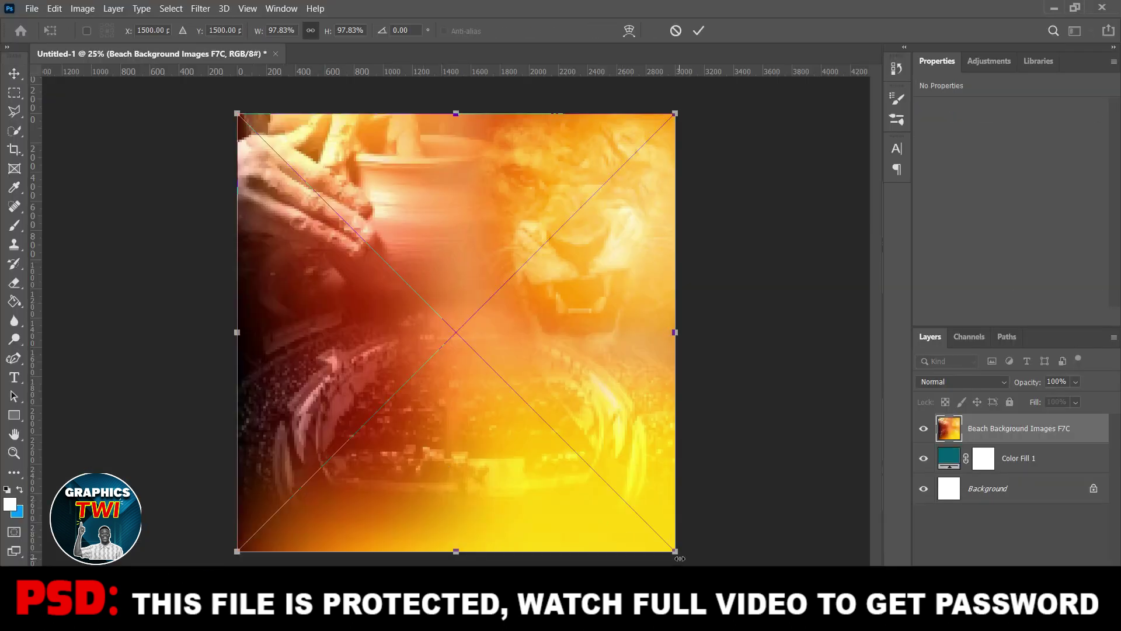
pyautogui.moveTo(687, 555); pyautogui.dragTo(688, 557)
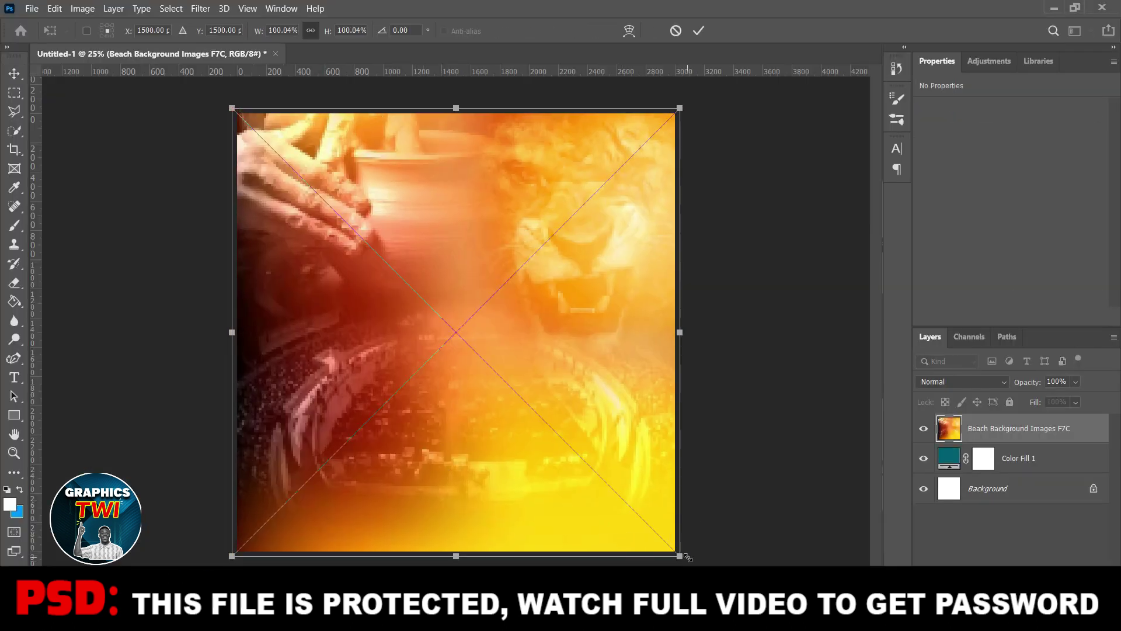
pyautogui.click(699, 30)
# - Rasterize the photo layer, desaturate it to black and white, and set its opacity to 32%
pyautogui.rightClick(1086, 430)
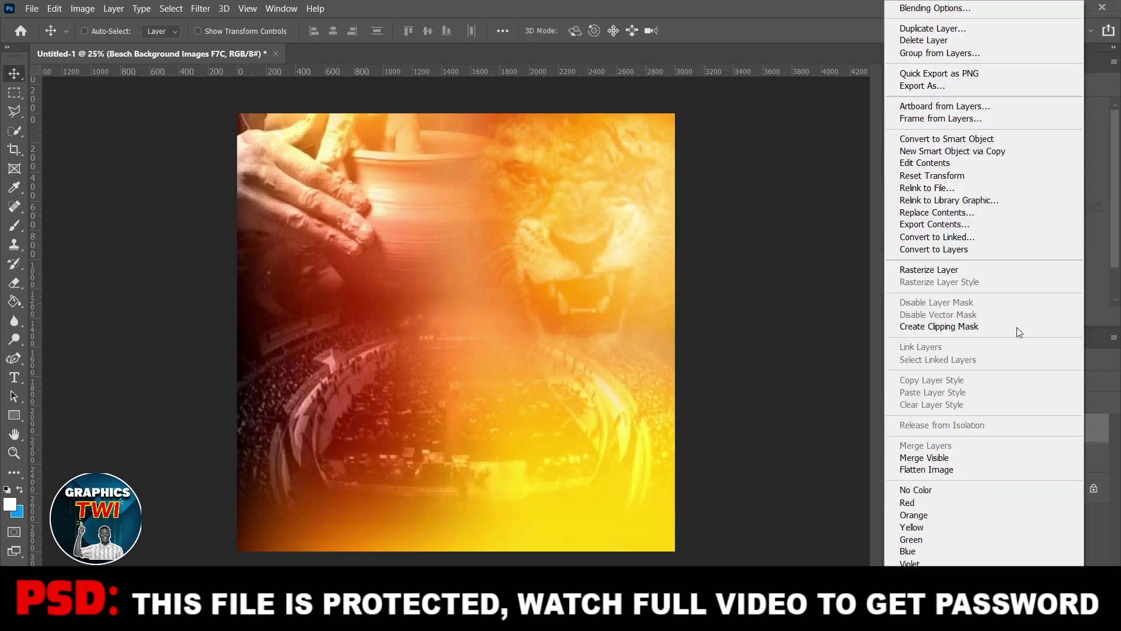
pyautogui.click(922, 270)
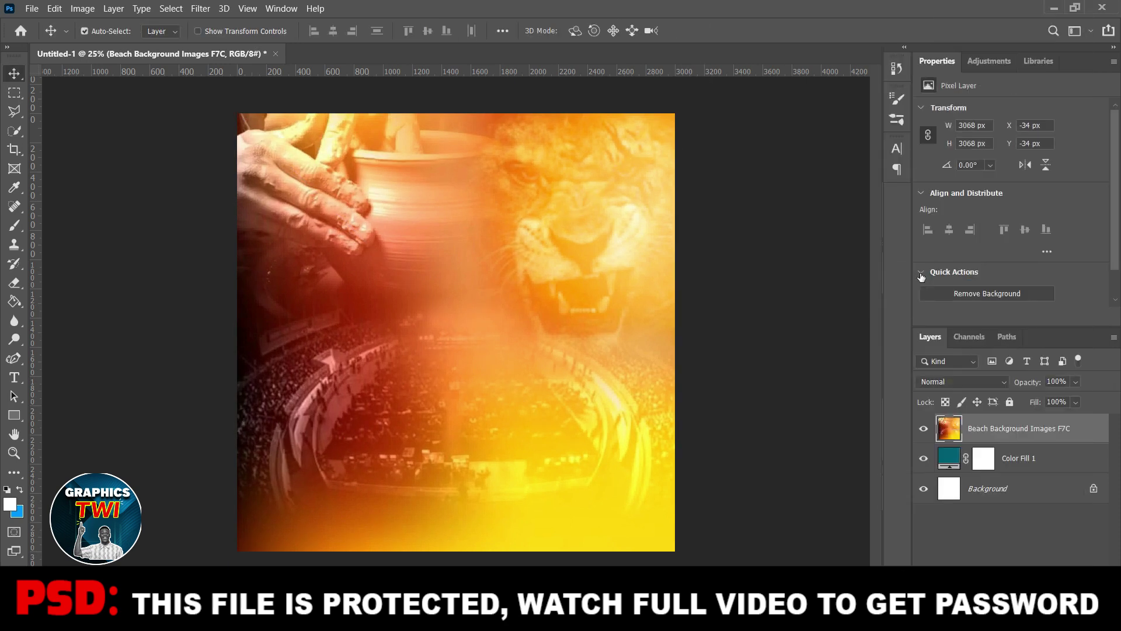
pyautogui.hotkey('ctrl', 'shift', 'u')
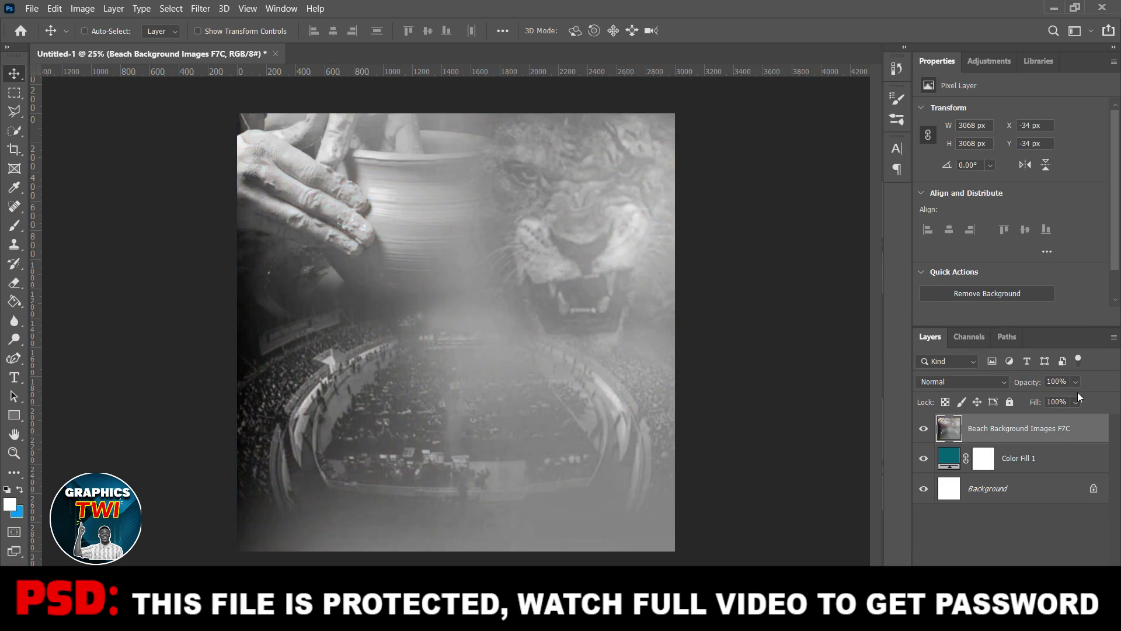
pyautogui.click(1076, 402)
pyautogui.moveTo(1057, 400); pyautogui.dragTo(1045, 400)
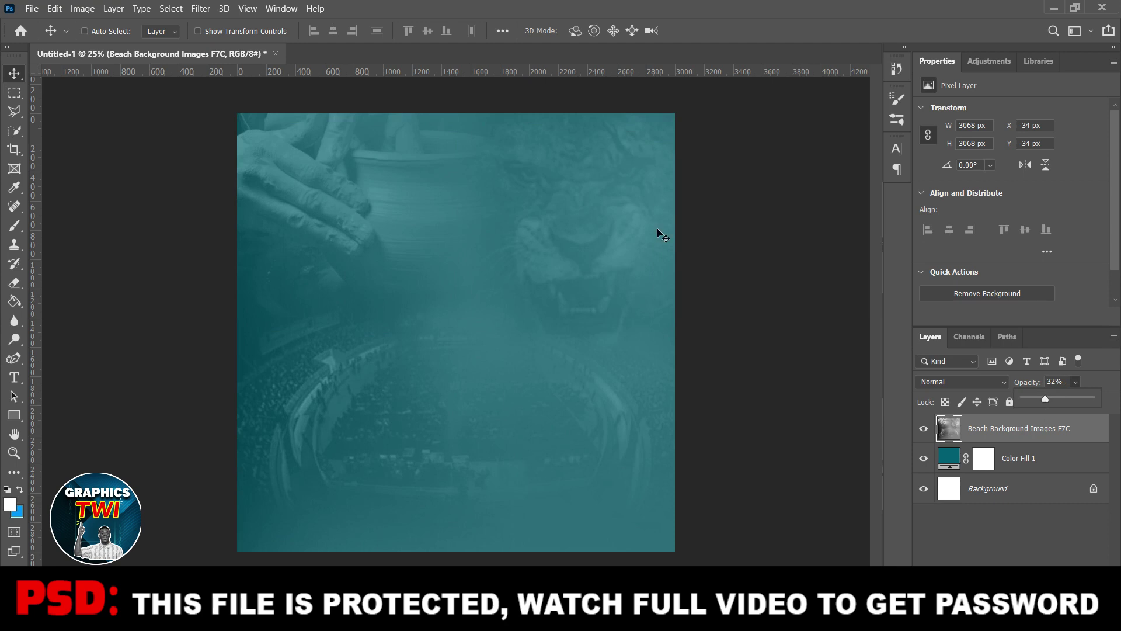
pyautogui.click(1058, 18)
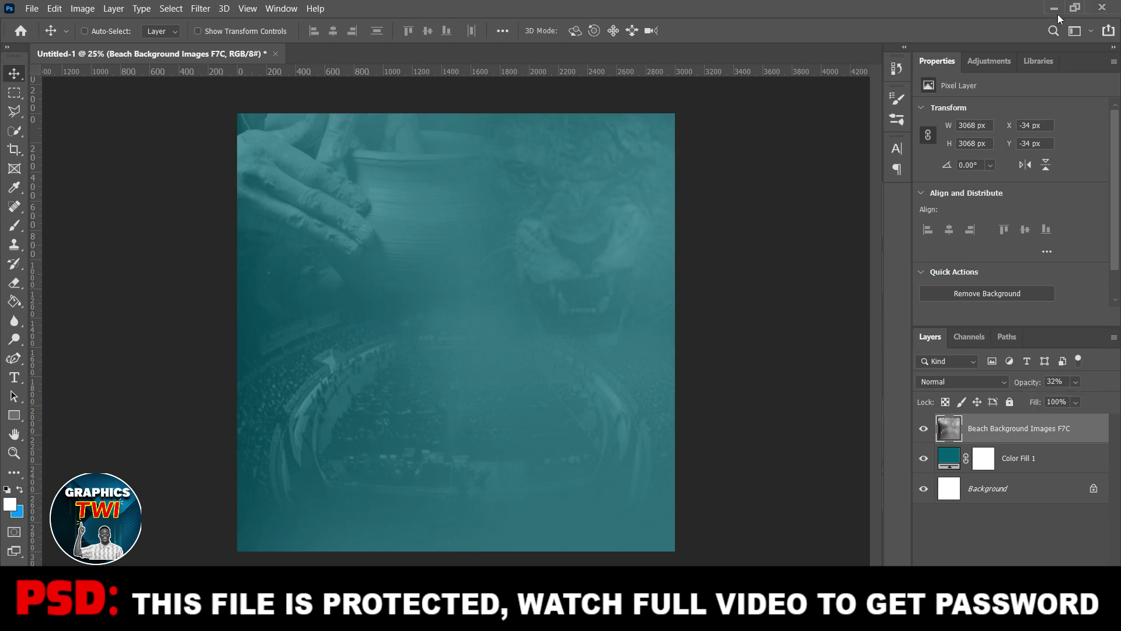
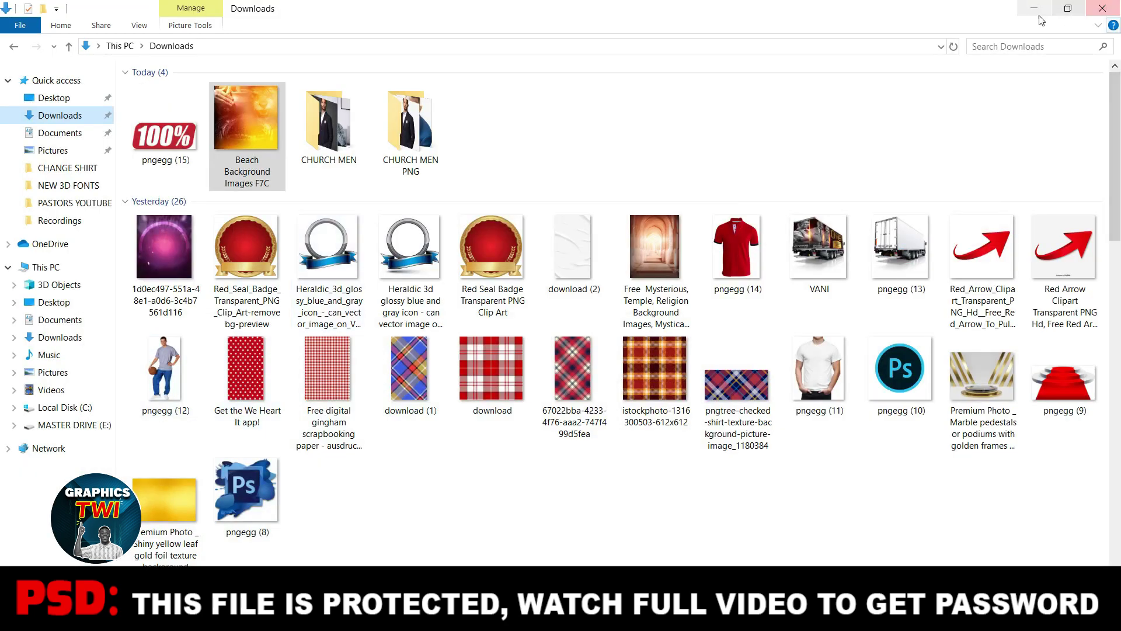
# - Raise the gold JESUS lettering higher on the teal poster
pyautogui.click(1033, 9)
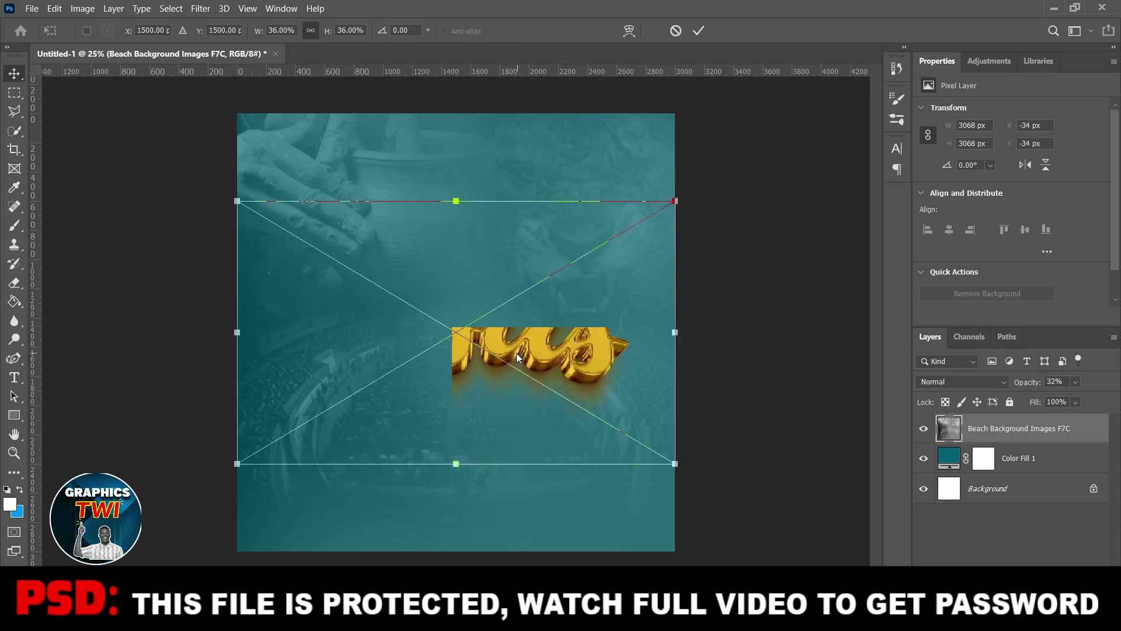
pyautogui.moveTo(542, 330); pyautogui.dragTo(581, 310)
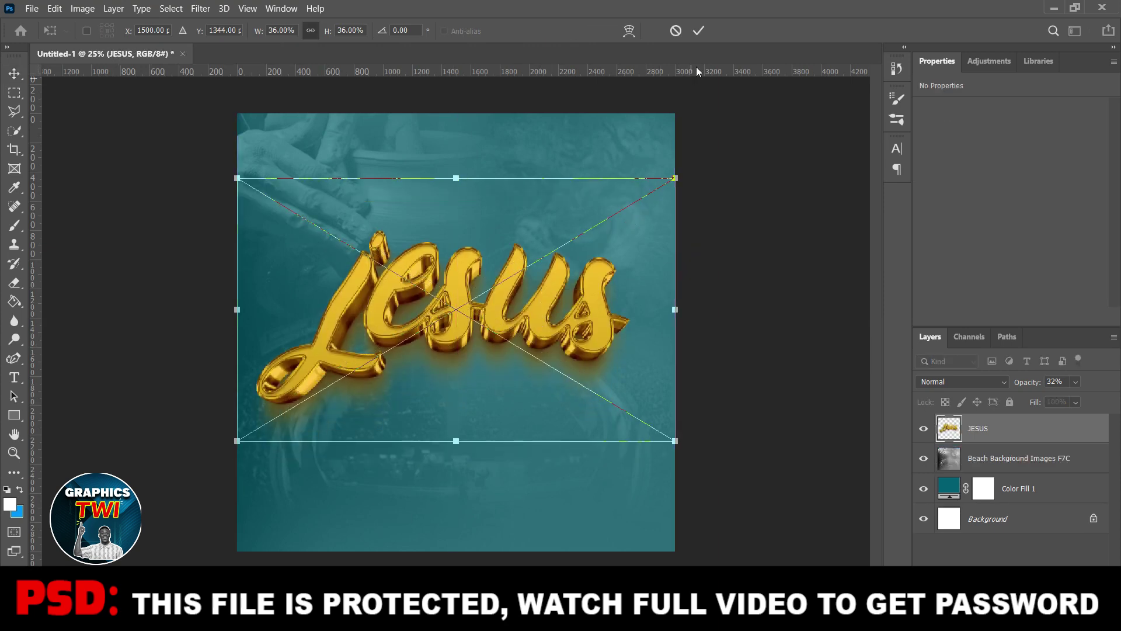
pyautogui.click(699, 31)
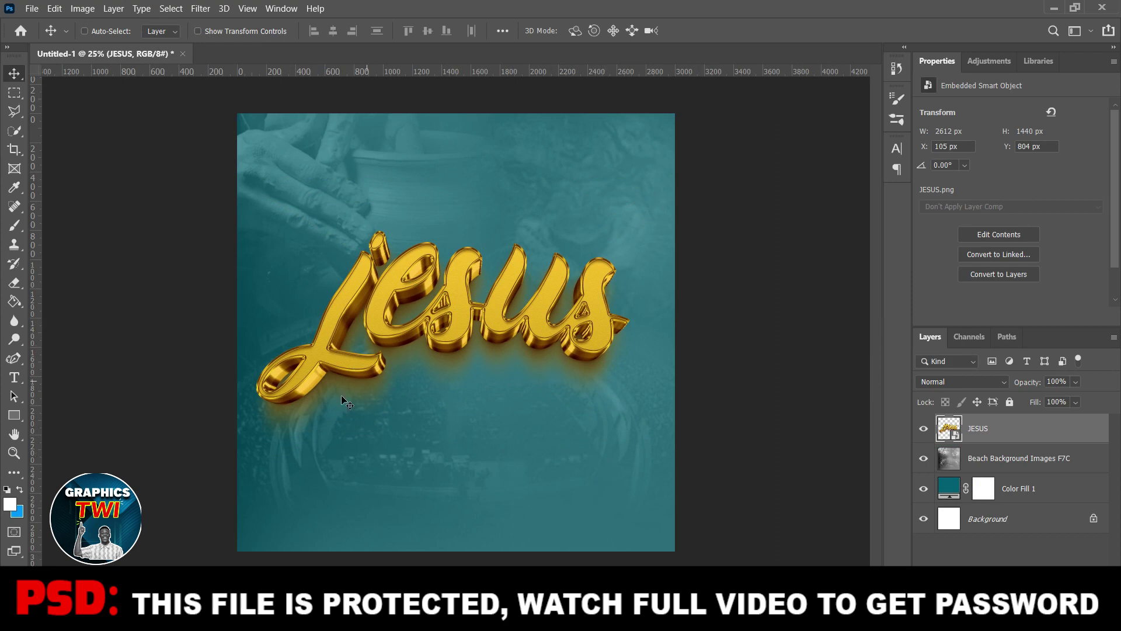
pyautogui.moveTo(420, 380); pyautogui.dragTo(423, 338)
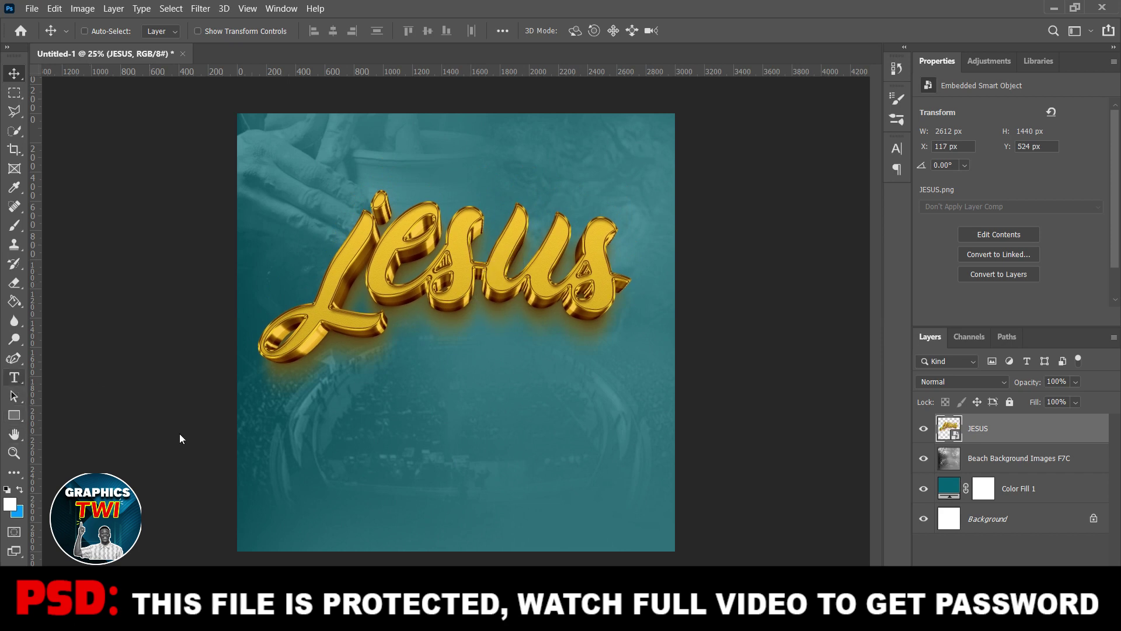
# - Add a new text layer low on the poster reading 'christ'
pyautogui.press('t')
pyautogui.click(294, 457)
pyautogui.write('christ')
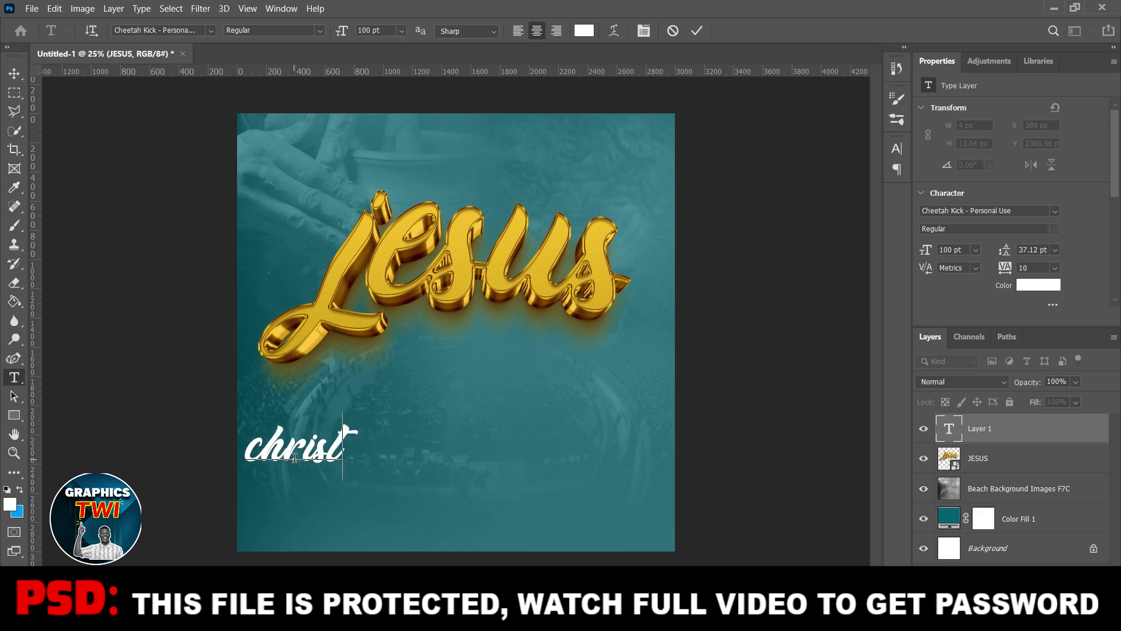
# - Enlarge the christ text to 129 pt and commit it
pyautogui.hotkey('ctrl', 'a')
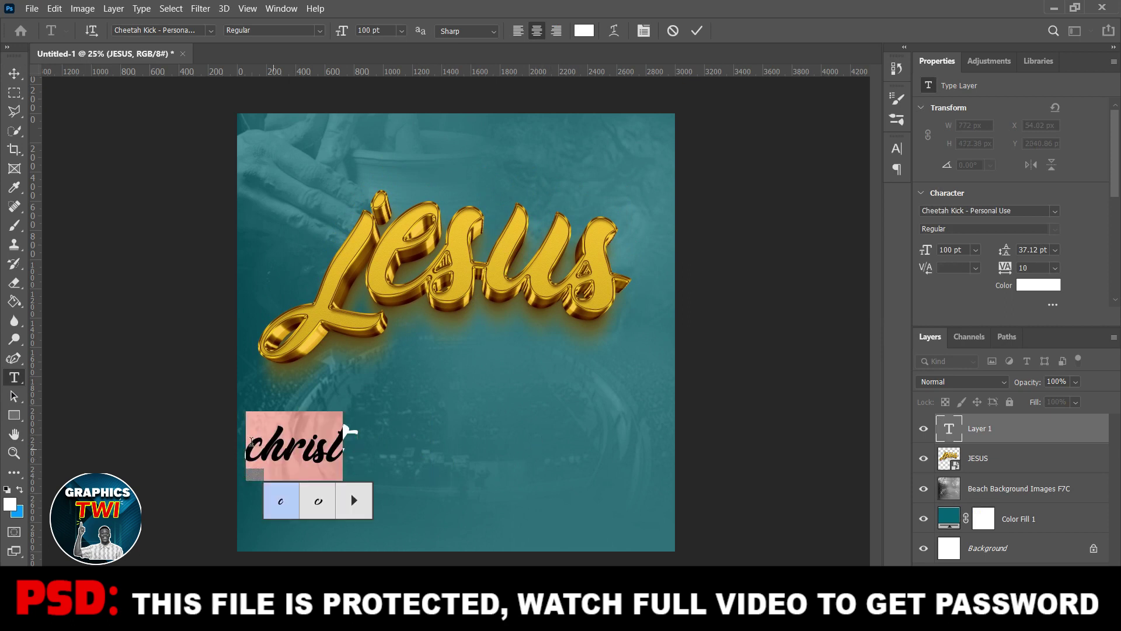
pyautogui.click(646, 31)
pyautogui.click(776, 187)
pyautogui.scroll(10, 777, 189)
pyautogui.scroll(19, 777, 189)
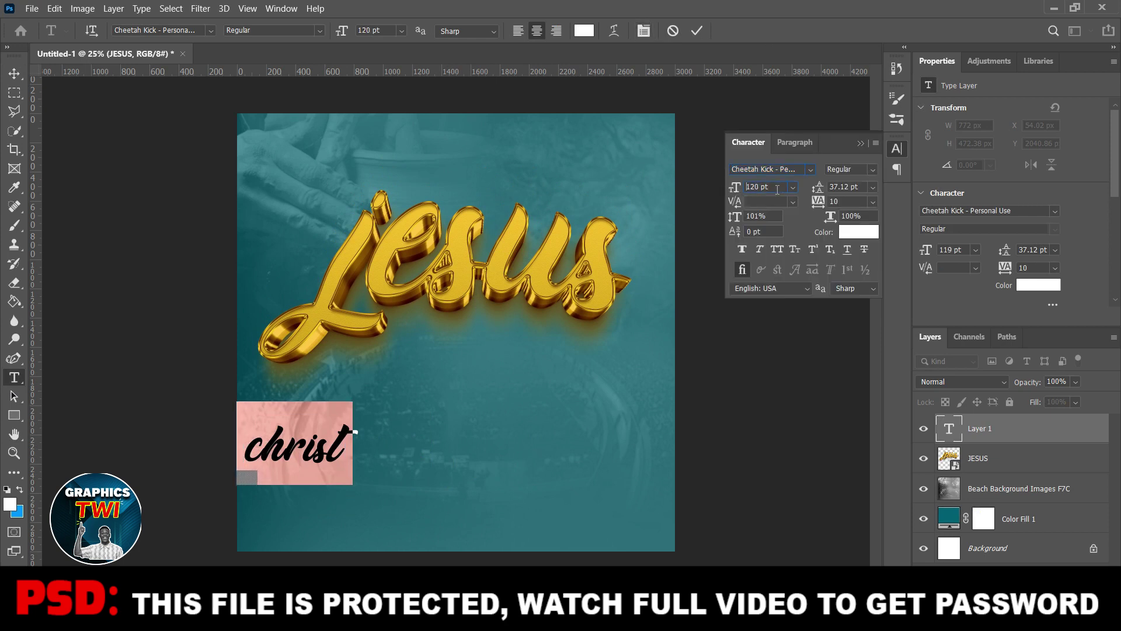
pyautogui.click(700, 30)
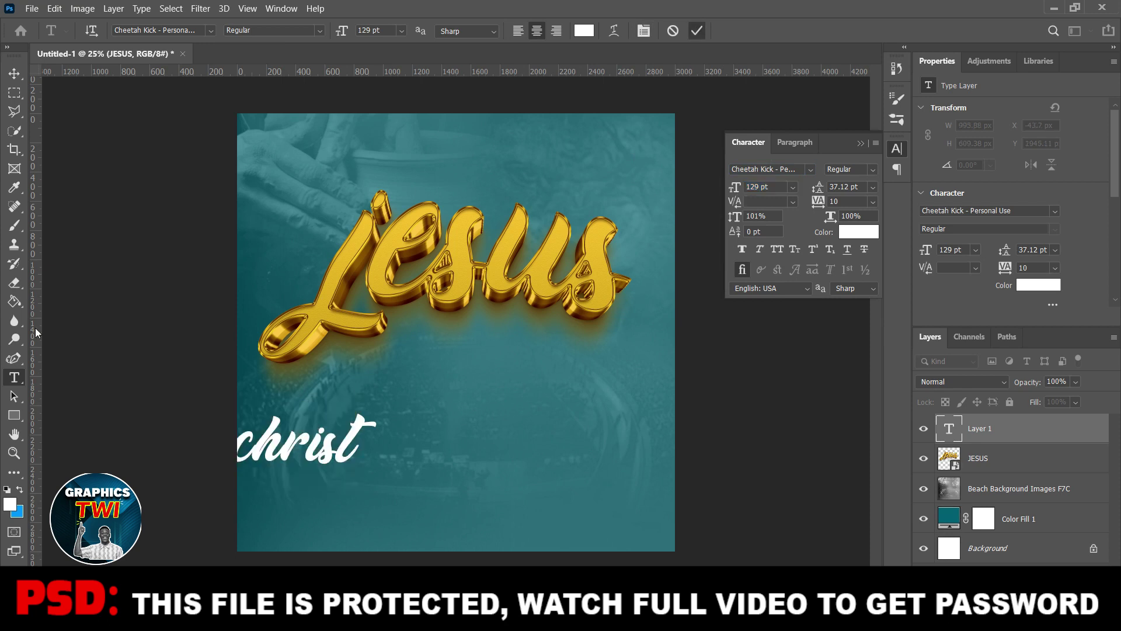
# - Move christ beneath JESUS, scale it about 142%, and close the poster document
pyautogui.click(14, 73)
pyautogui.moveTo(343, 447); pyautogui.dragTo(555, 351)
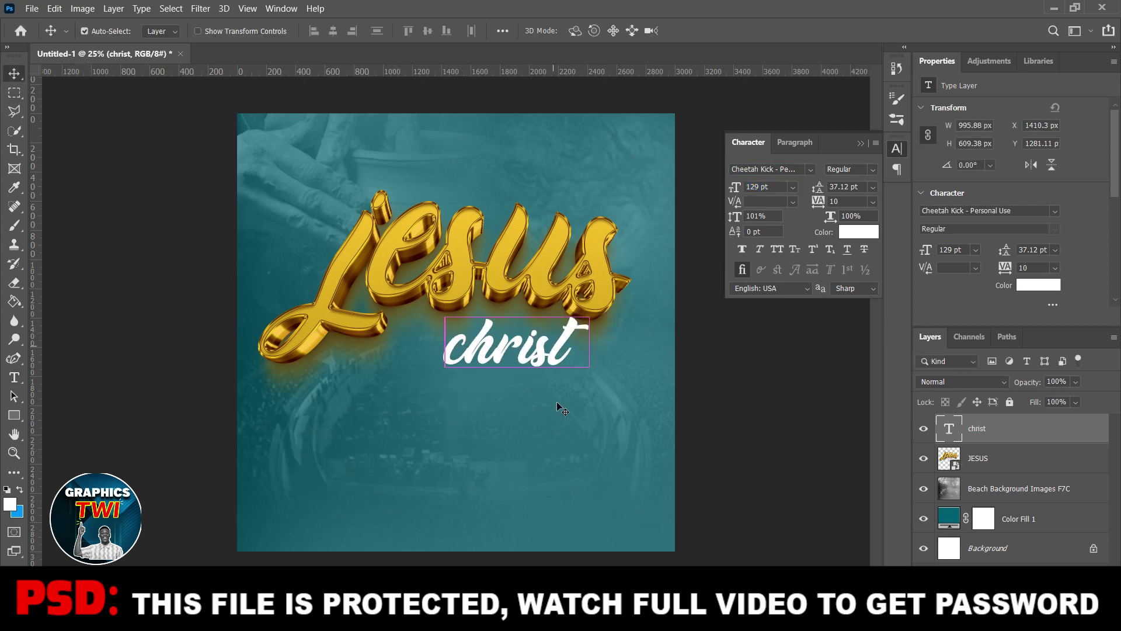
pyautogui.hotkey('ctrl', 't')
pyautogui.moveTo(597, 386); pyautogui.dragTo(619, 408)
pyautogui.moveTo(581, 362); pyautogui.dragTo(625, 354)
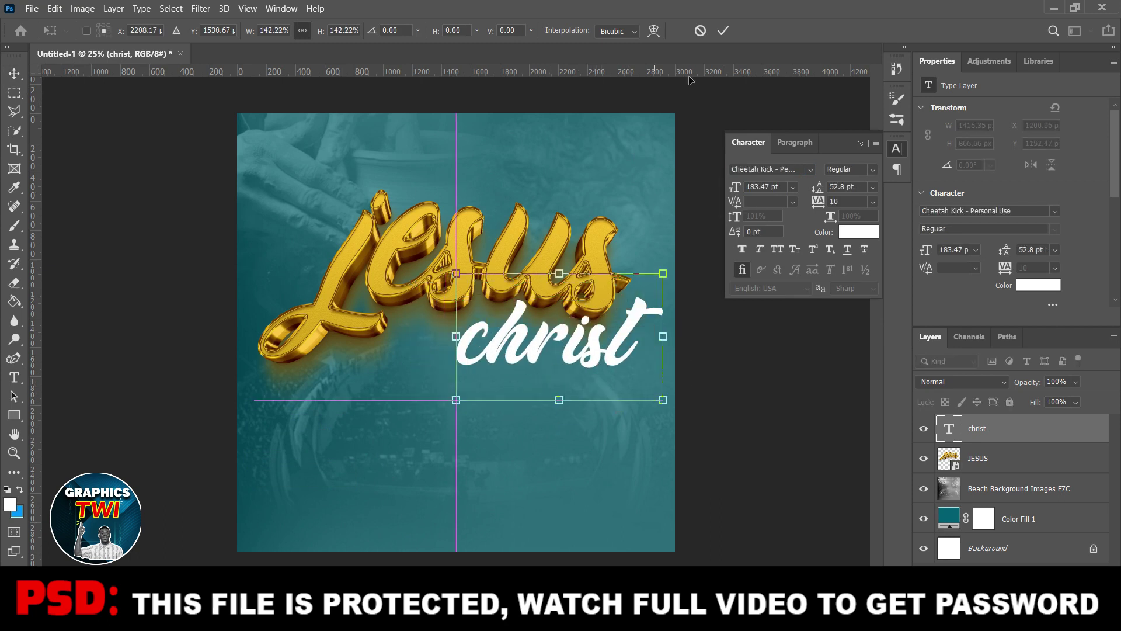
pyautogui.click(723, 31)
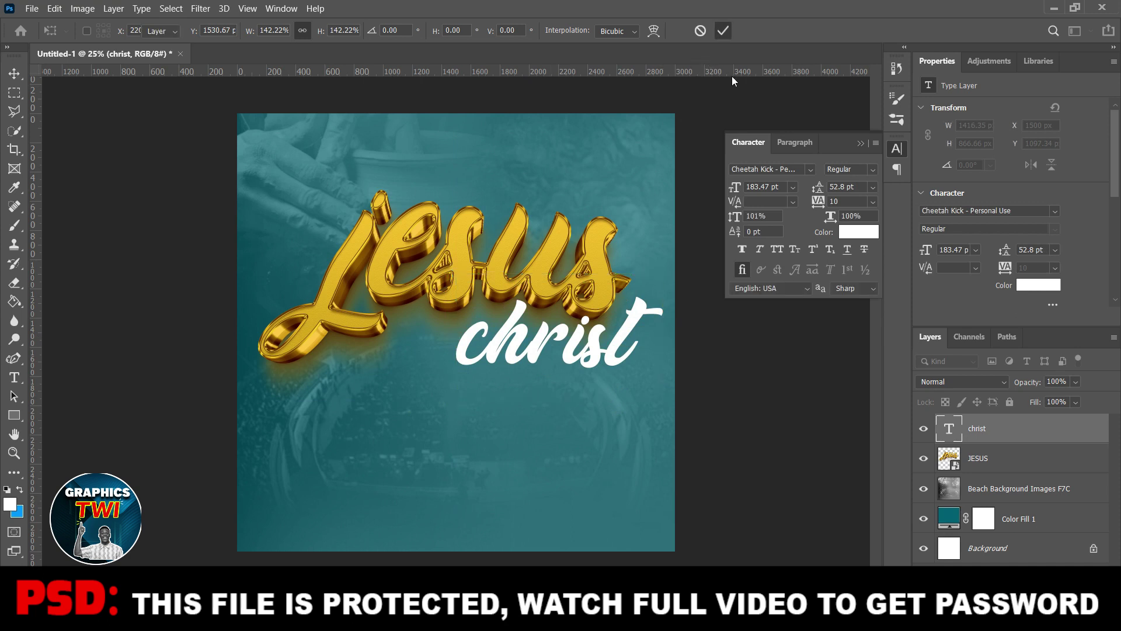
pyautogui.click(181, 54)
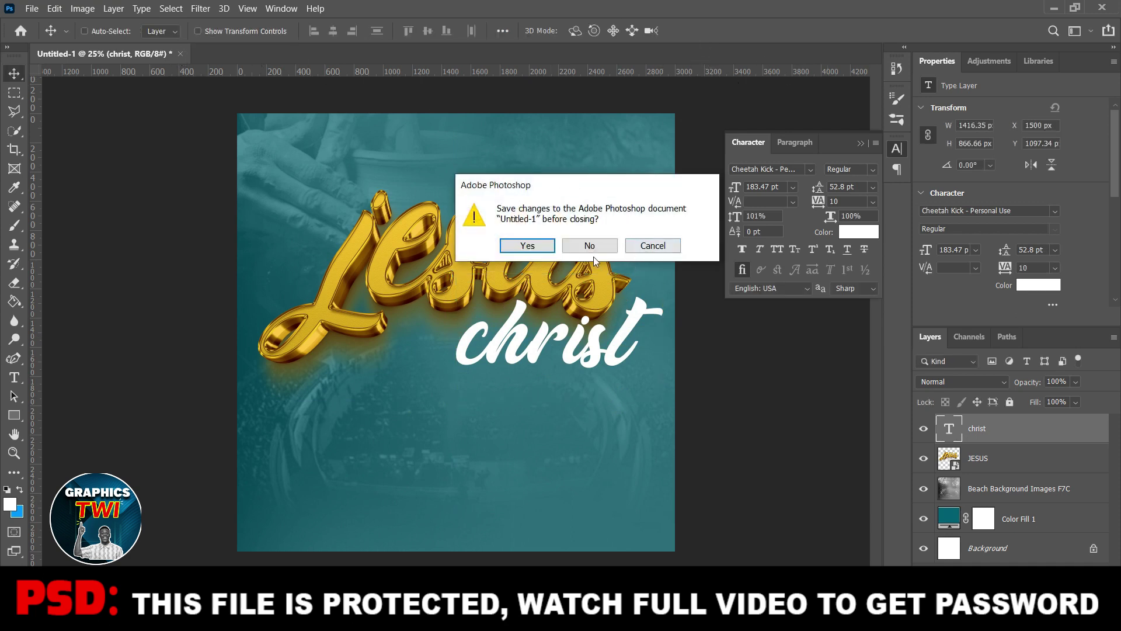
# - Discard the poster and open editable_dust_text_effect.psd from NEW 3D FONTS in Photoshop
pyautogui.click(588, 258)
pyautogui.click(1054, 9)
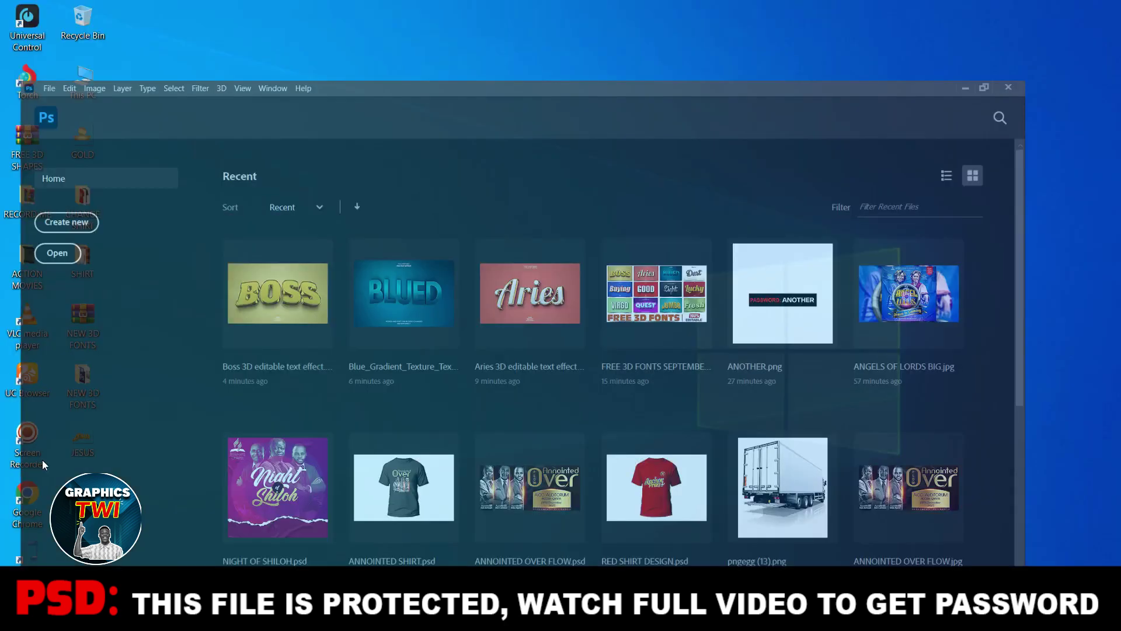
pyautogui.doubleClick(95, 381)
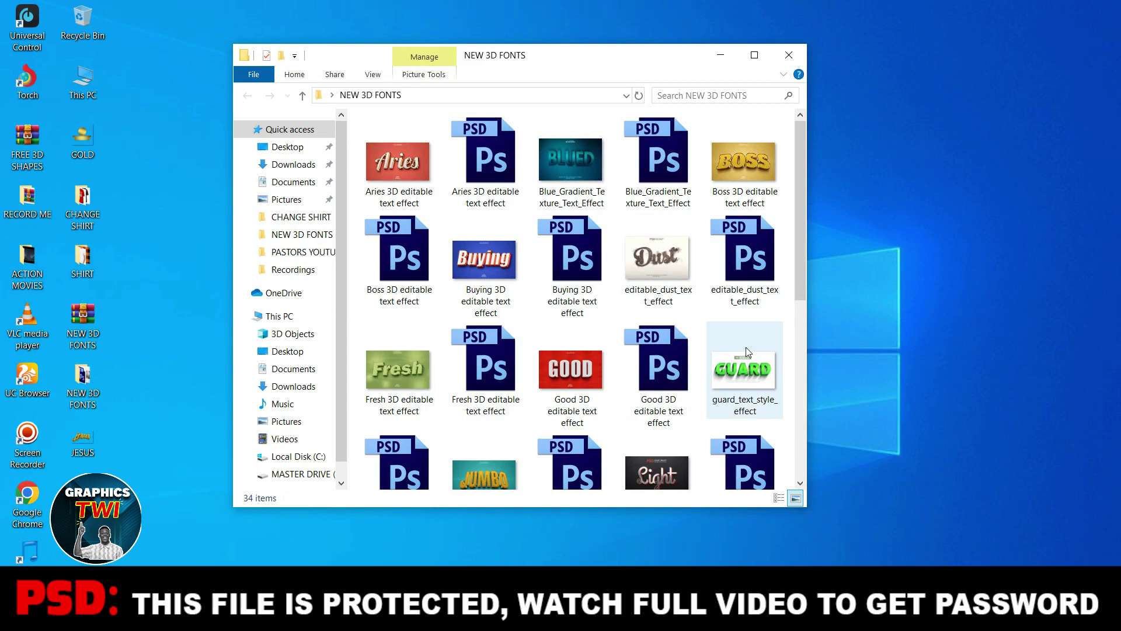
pyautogui.moveTo(801, 242); pyautogui.dragTo(814, 263)
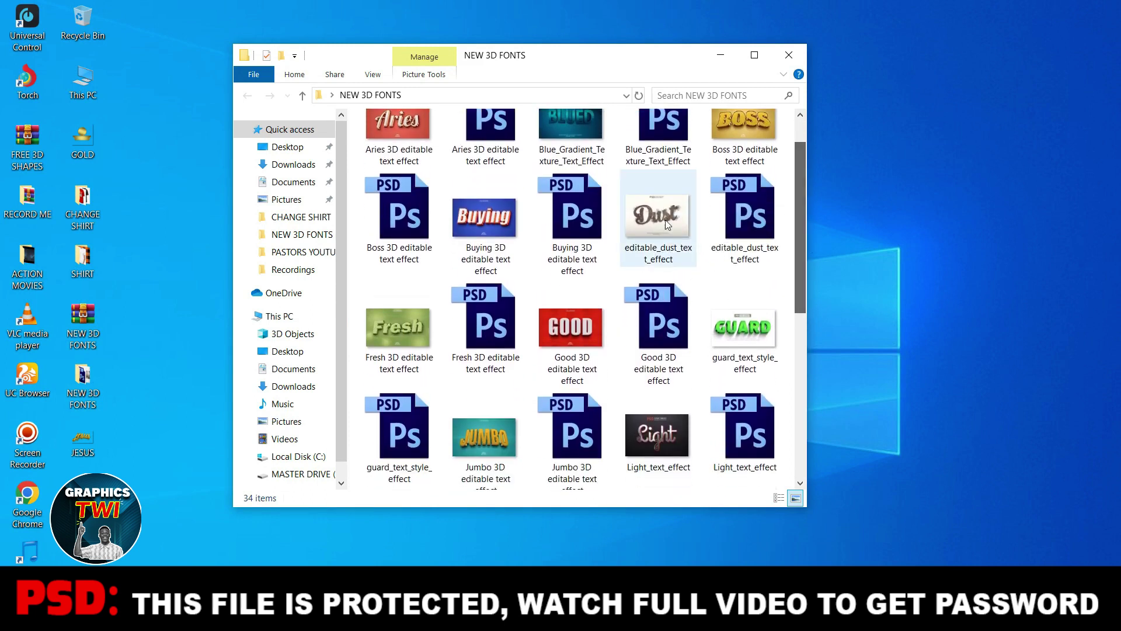
pyautogui.moveTo(759, 218); pyautogui.dragTo(515, 409)
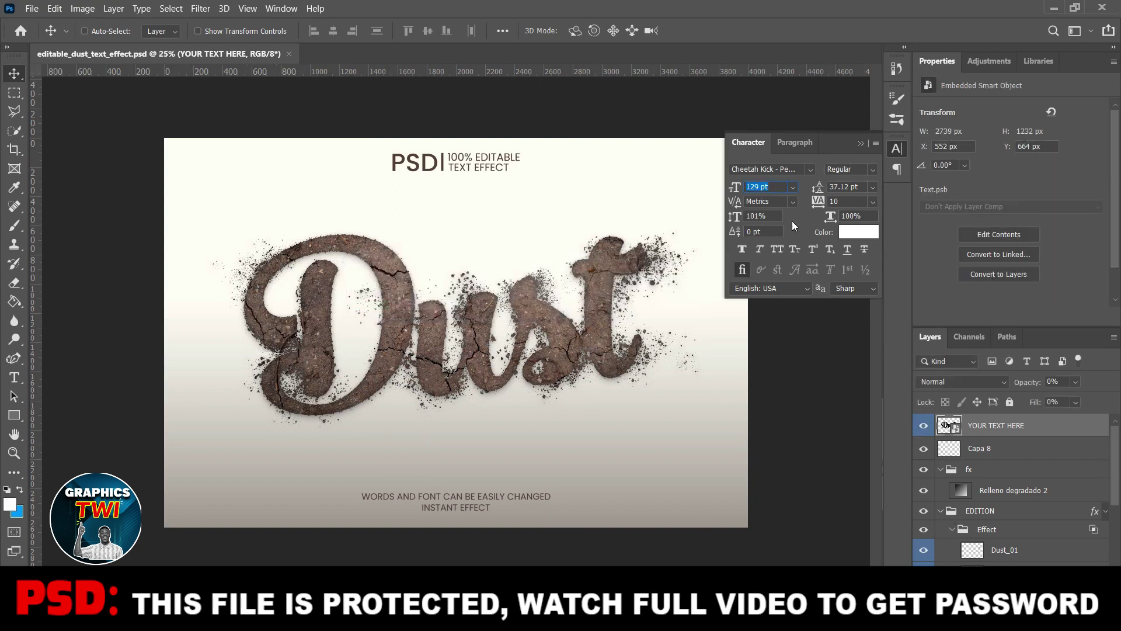
# - Open the YOUR TEXT HERE smart object and copy its font name, No.SevenRegular
pyautogui.click(857, 143)
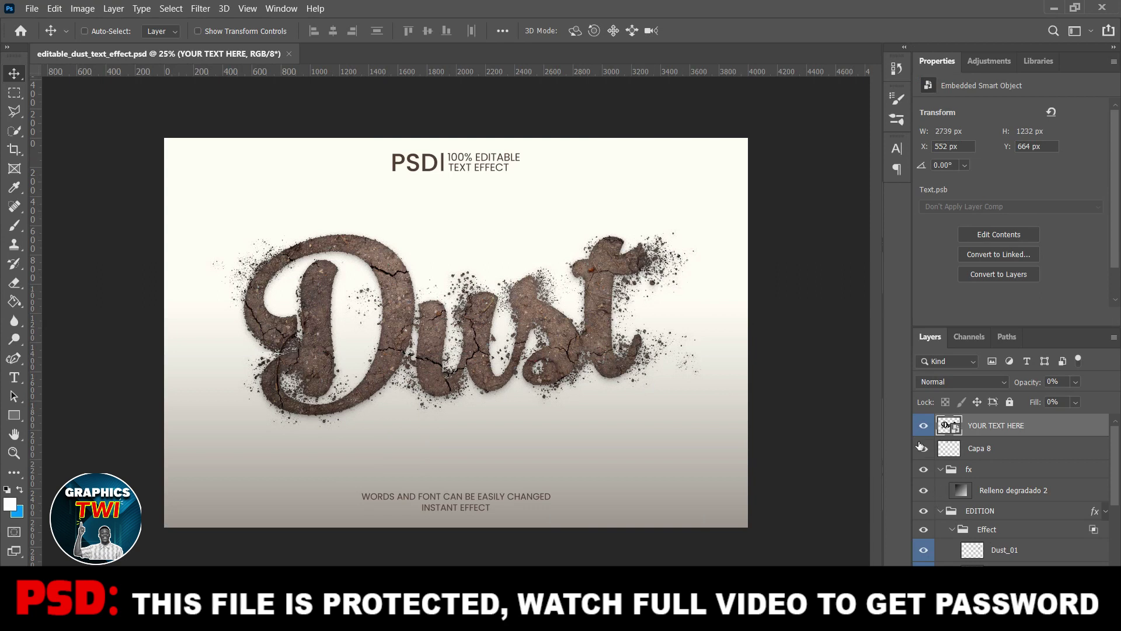
pyautogui.doubleClick(945, 424)
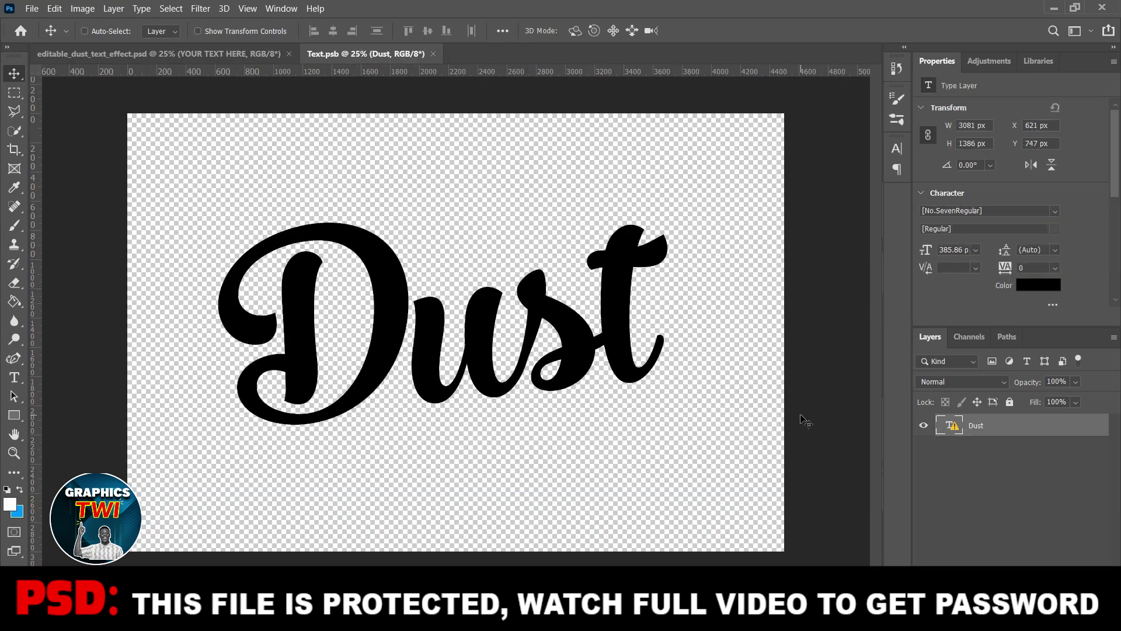
pyautogui.moveTo(25, 379); pyautogui.dragTo(42, 387)
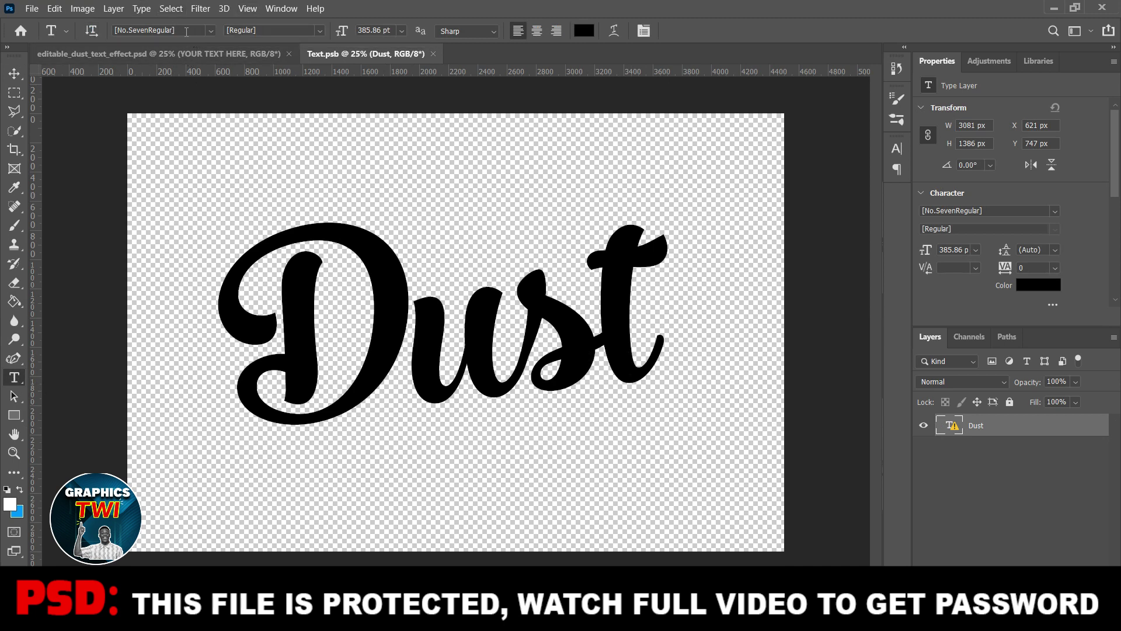
pyautogui.click(158, 31)
pyautogui.rightClick(162, 29)
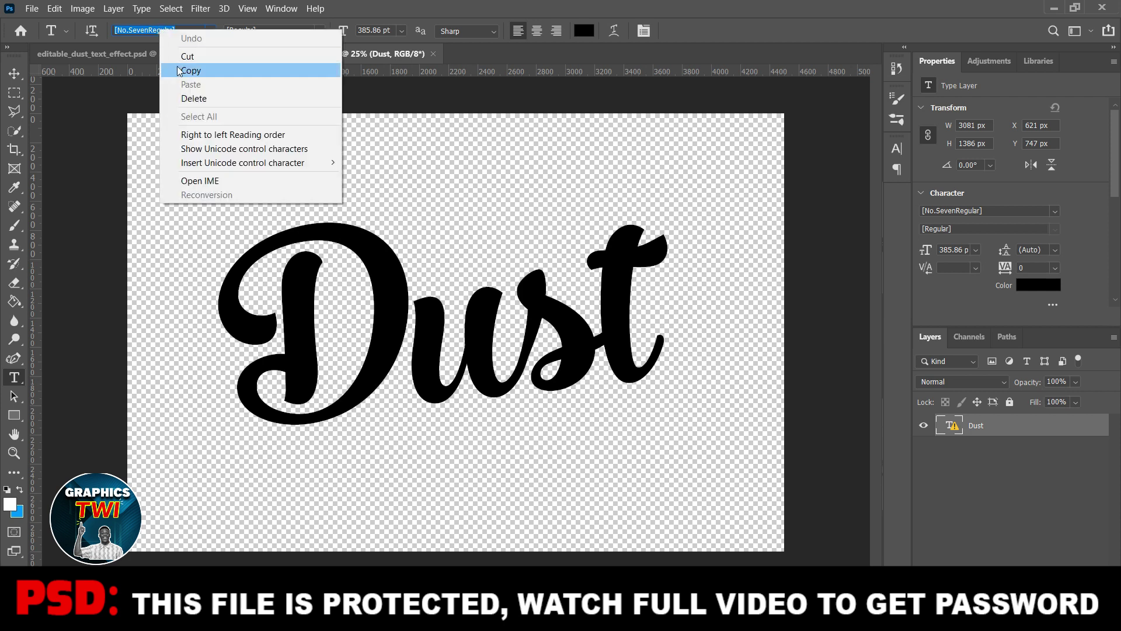
pyautogui.click(183, 78)
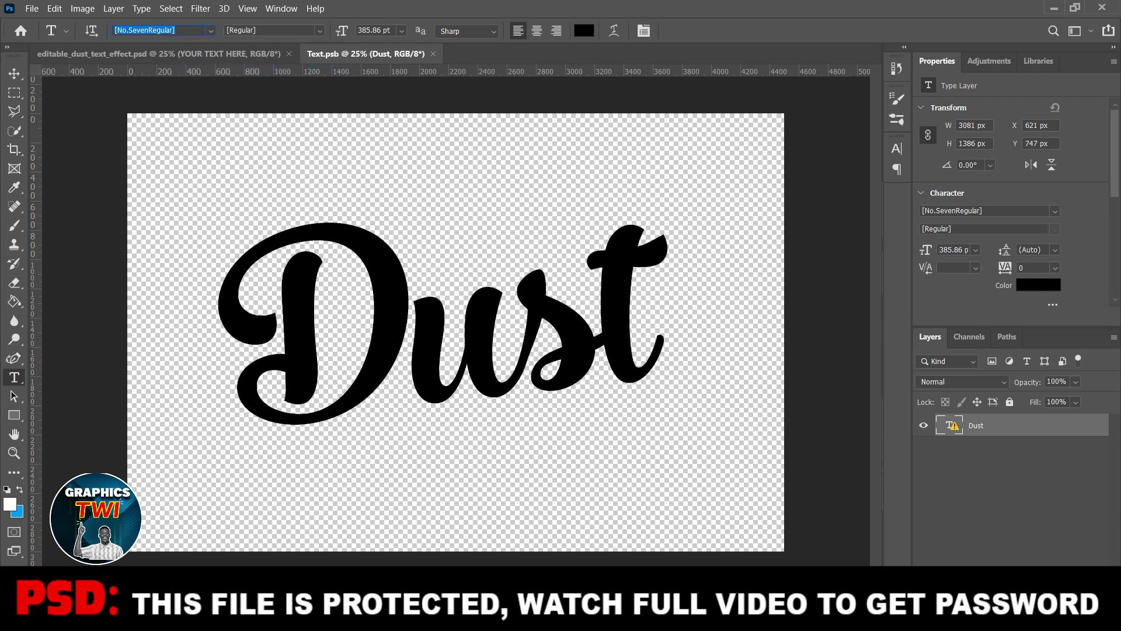
pyautogui.click(1054, 8)
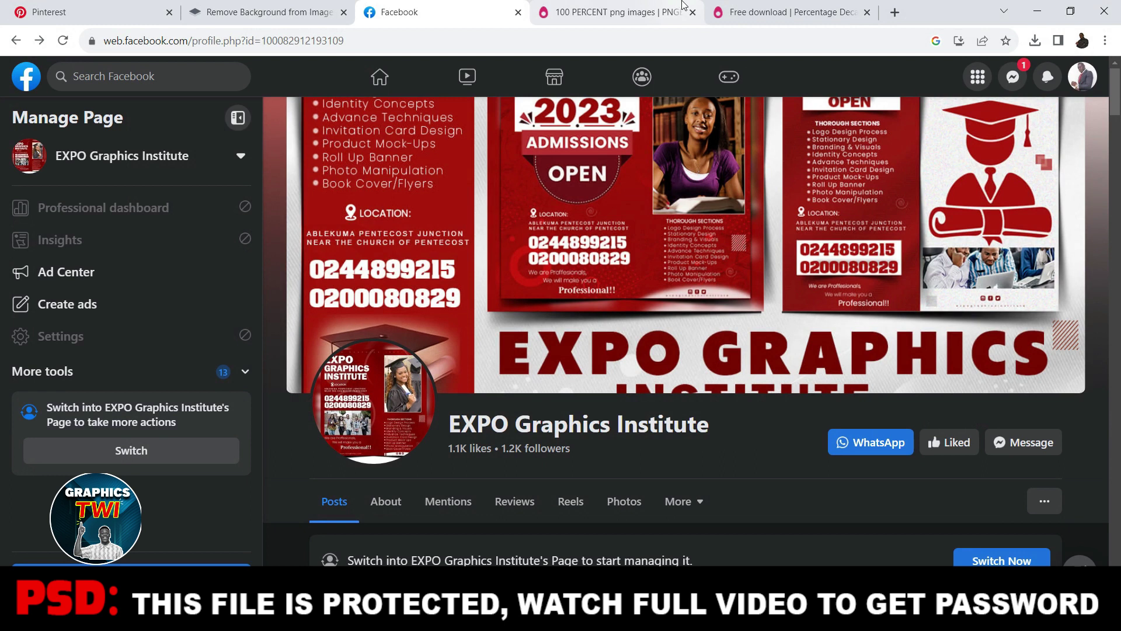
# - Search Google for the copied font name No.SevenRegular, with the brackets removed
pyautogui.click(682, 6)
pyautogui.click(532, 37)
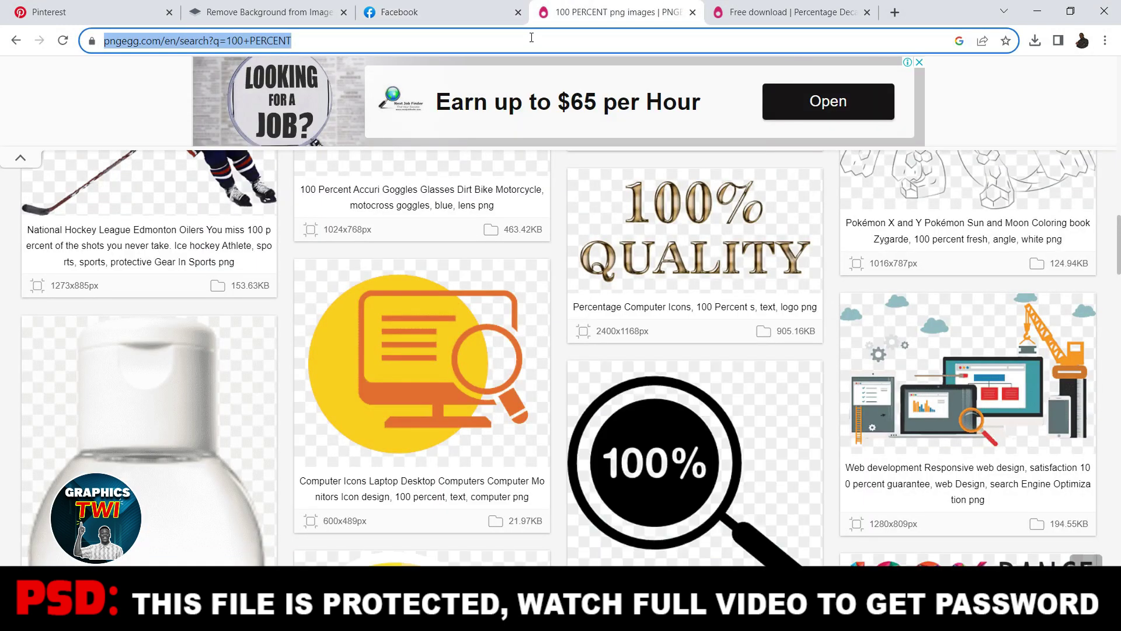
pyautogui.hotkey('ctrl', 'v')
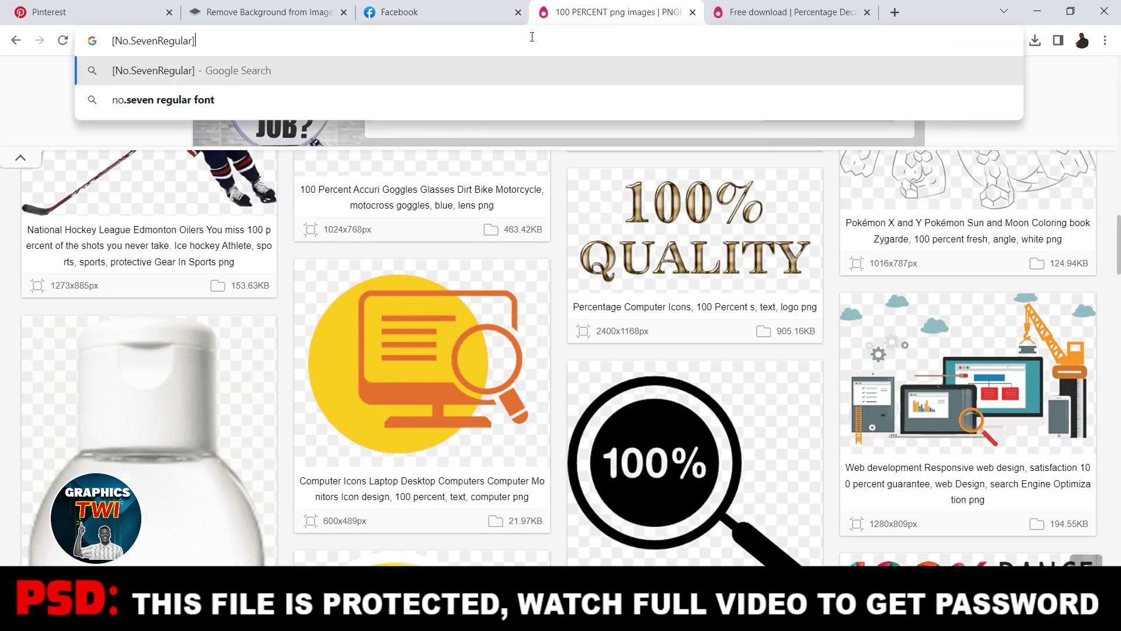
pyautogui.press('Return')
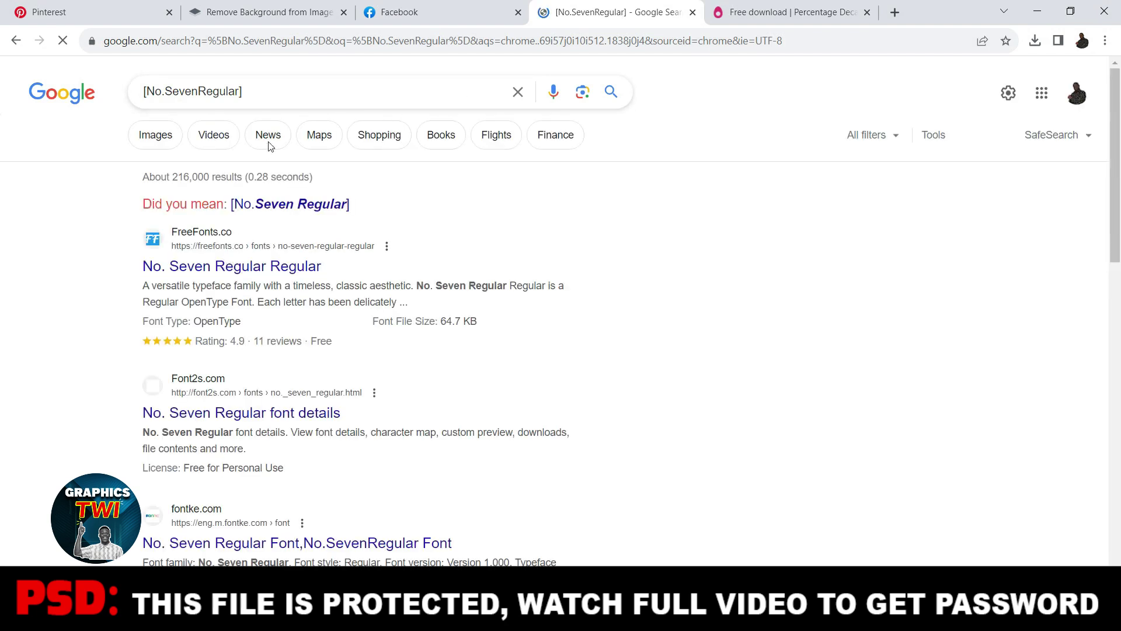
pyautogui.click(266, 97)
pyautogui.press('BackSpace')
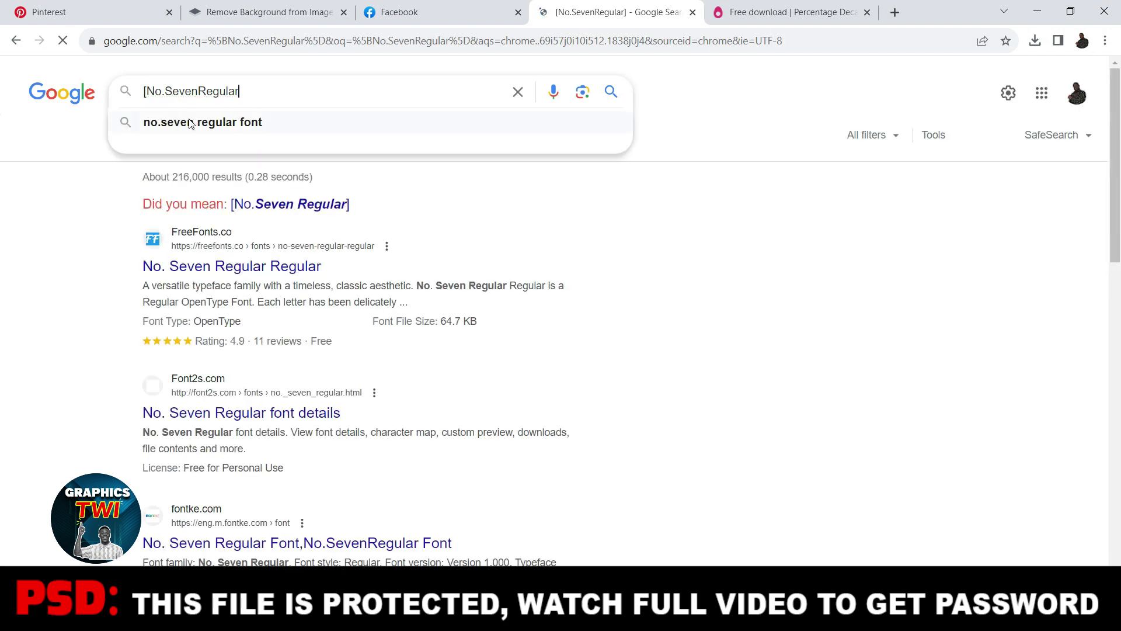
pyautogui.press('BackSpace')
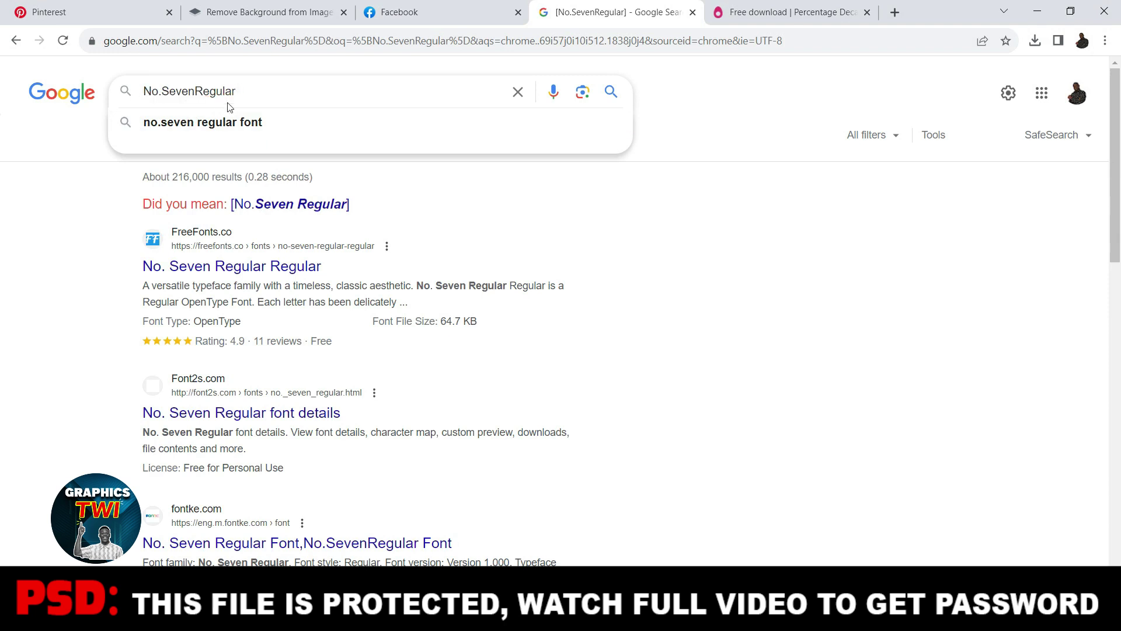
pyautogui.press('Return')
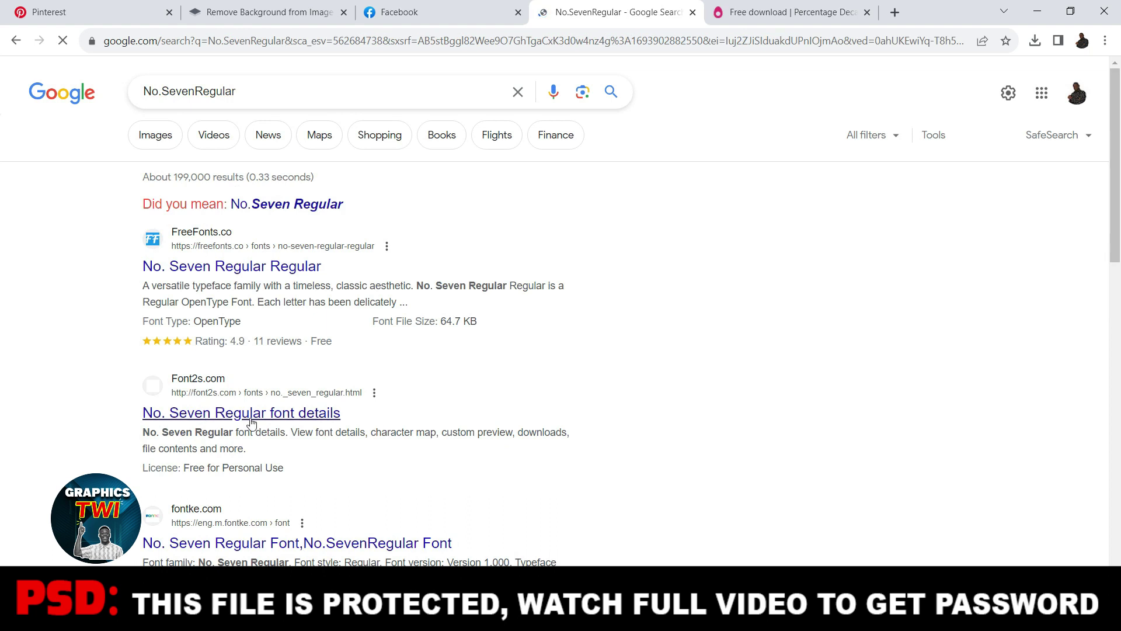
# - Open the FreeFonts.co No. Seven Regular page and scroll to its download option
pyautogui.click(242, 269)
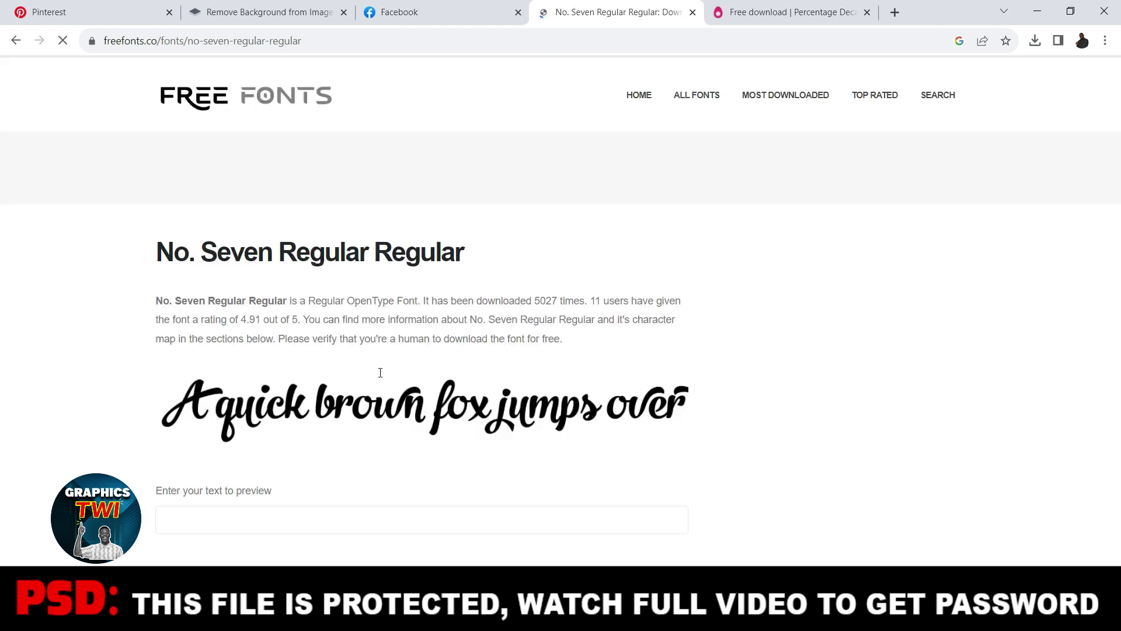
pyautogui.scroll(-2, 399, 391)
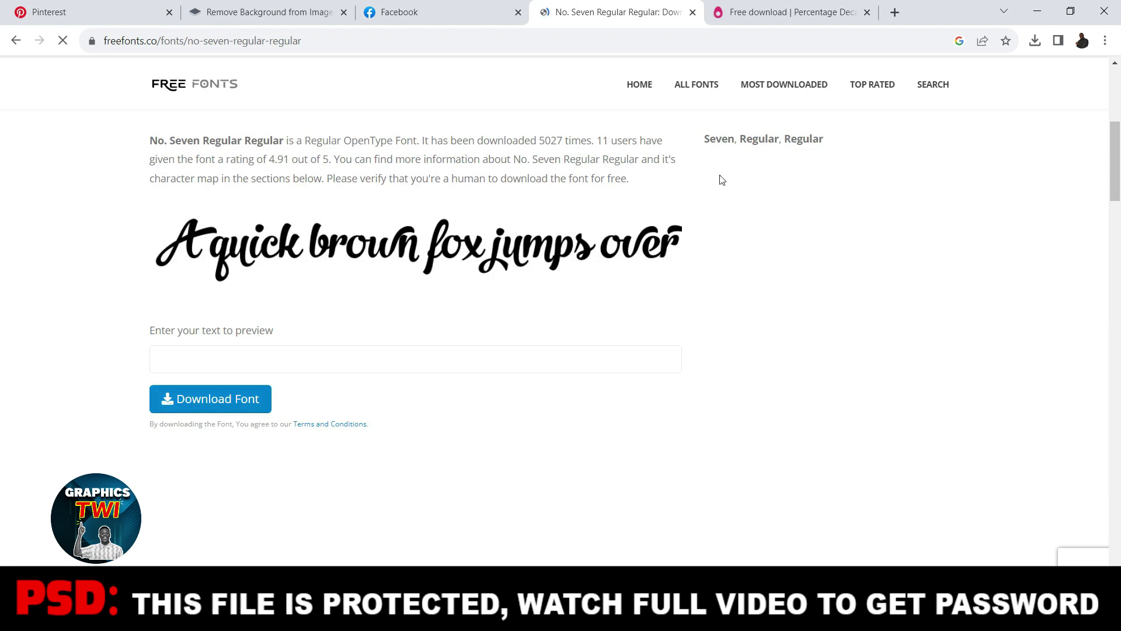
pyautogui.click(1037, 12)
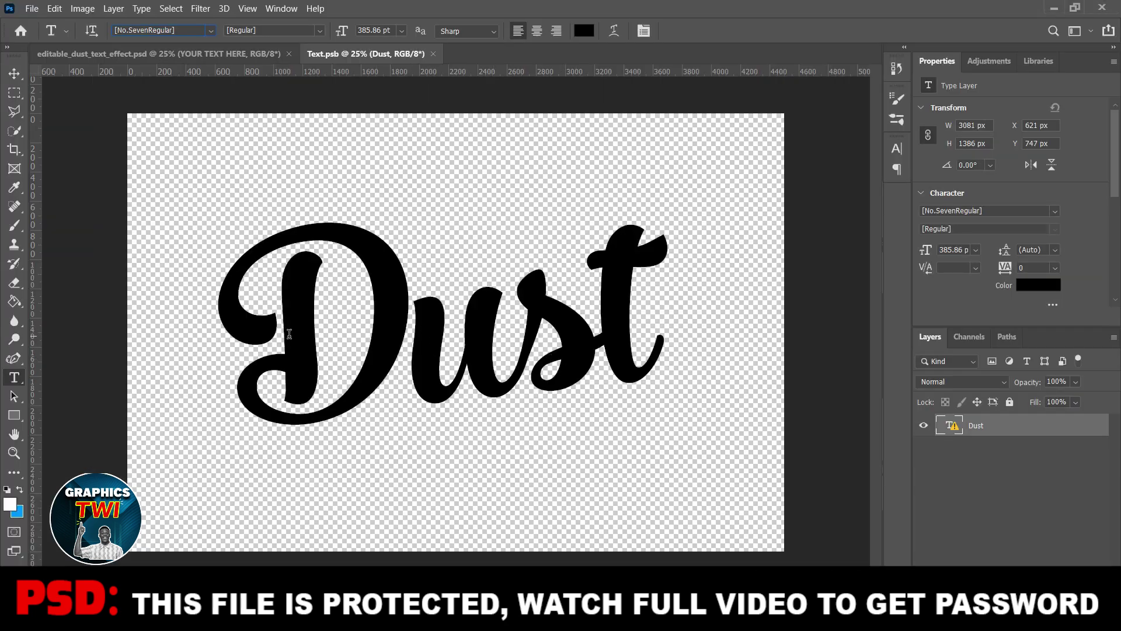
# - Replace the missing font, change Dust to Child, save, and return to the main document
pyautogui.click(289, 333)
pyautogui.click(713, 300)
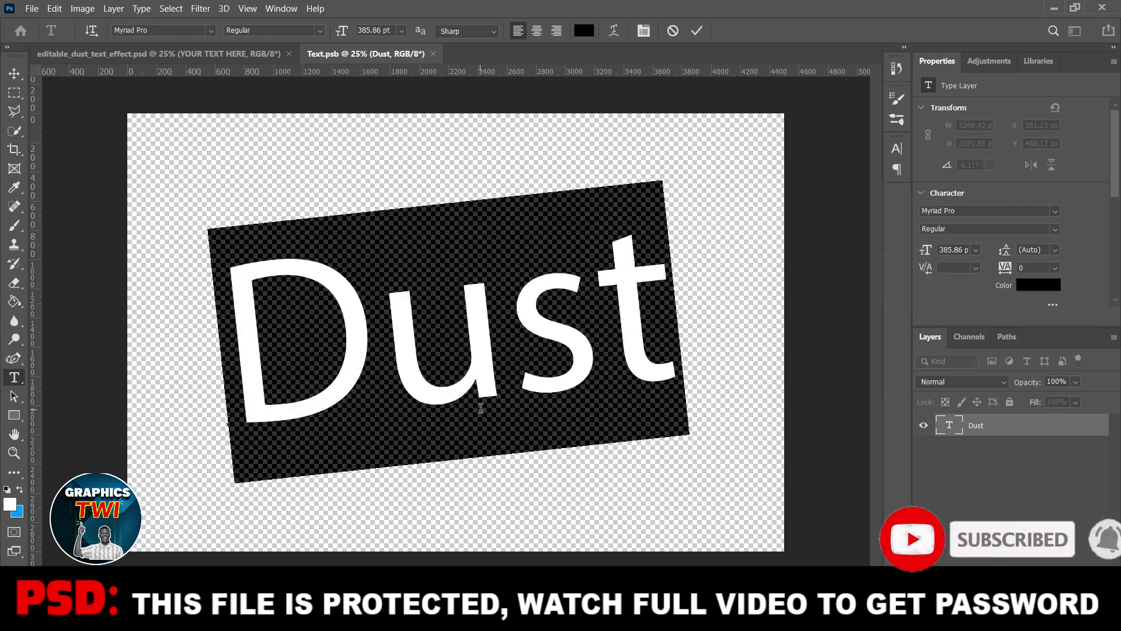
pyautogui.write('Ch')
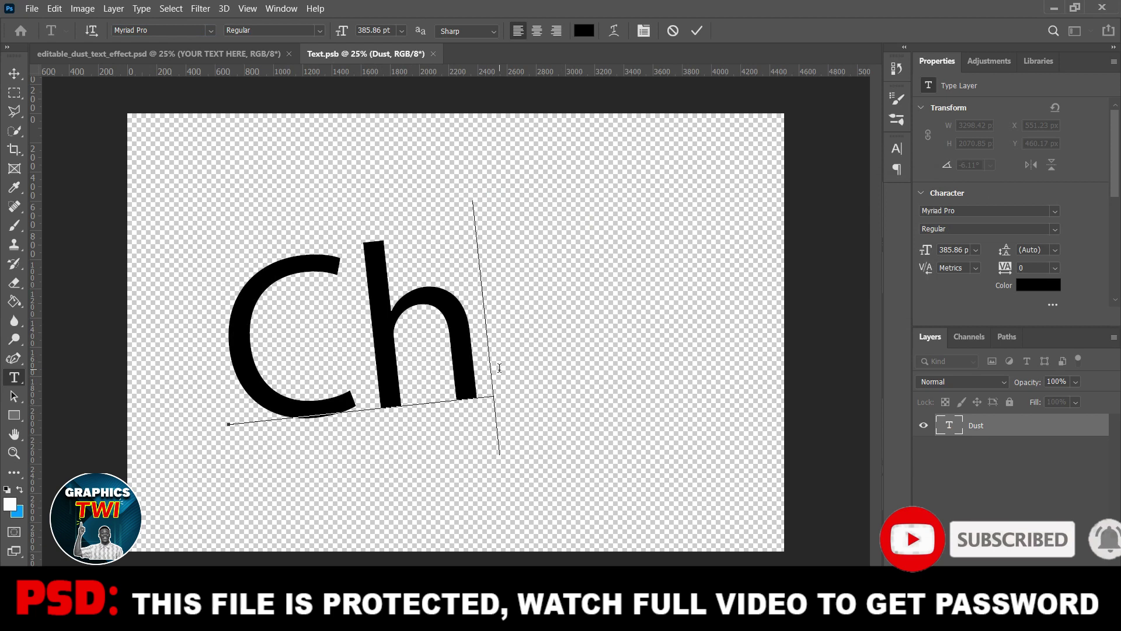
pyautogui.write('ild')
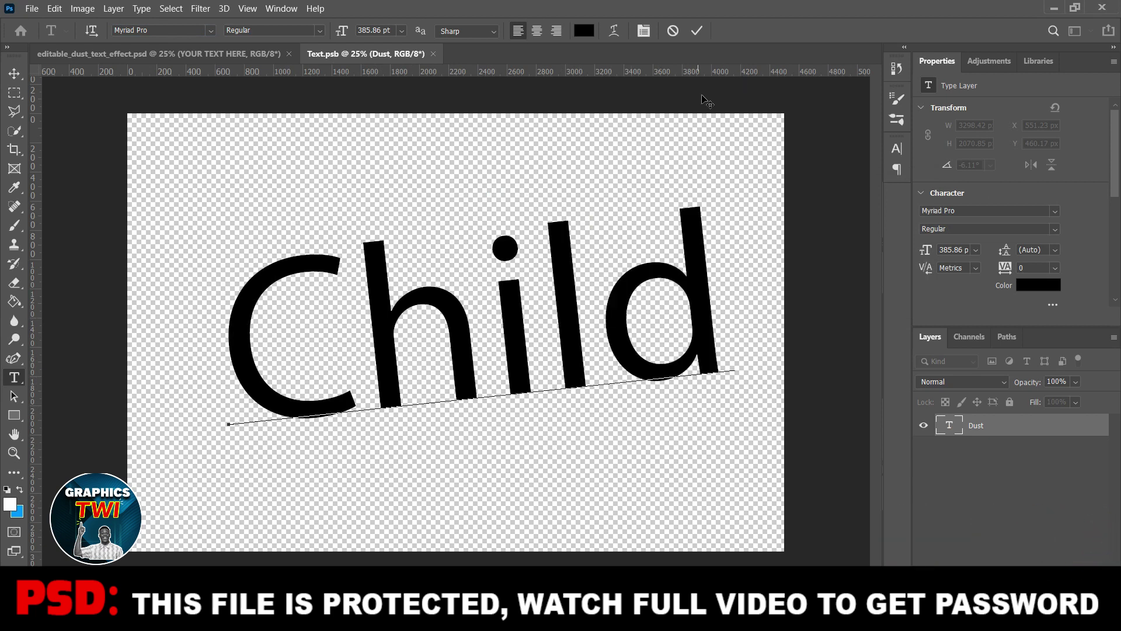
pyautogui.click(696, 31)
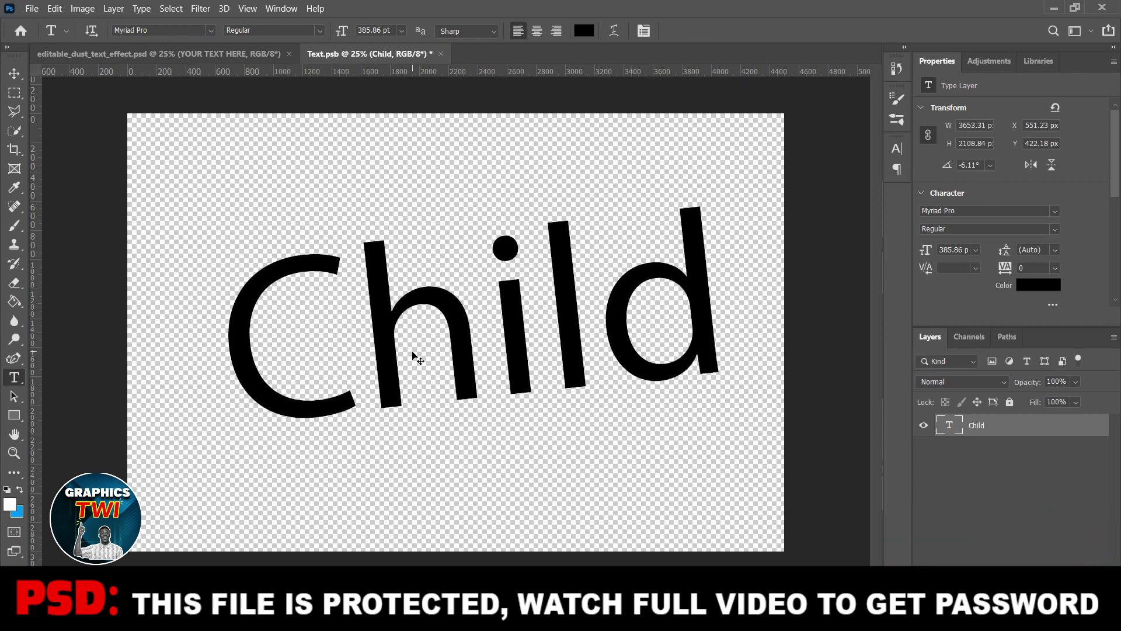
pyautogui.hotkey('ctrl', 's')
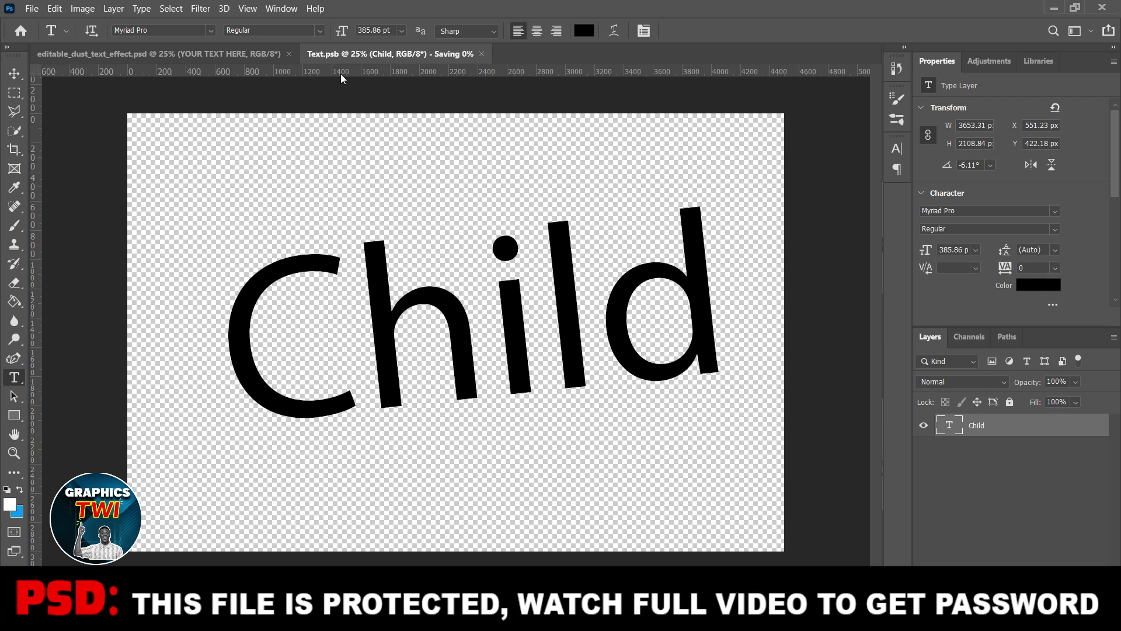
pyautogui.click(263, 55)
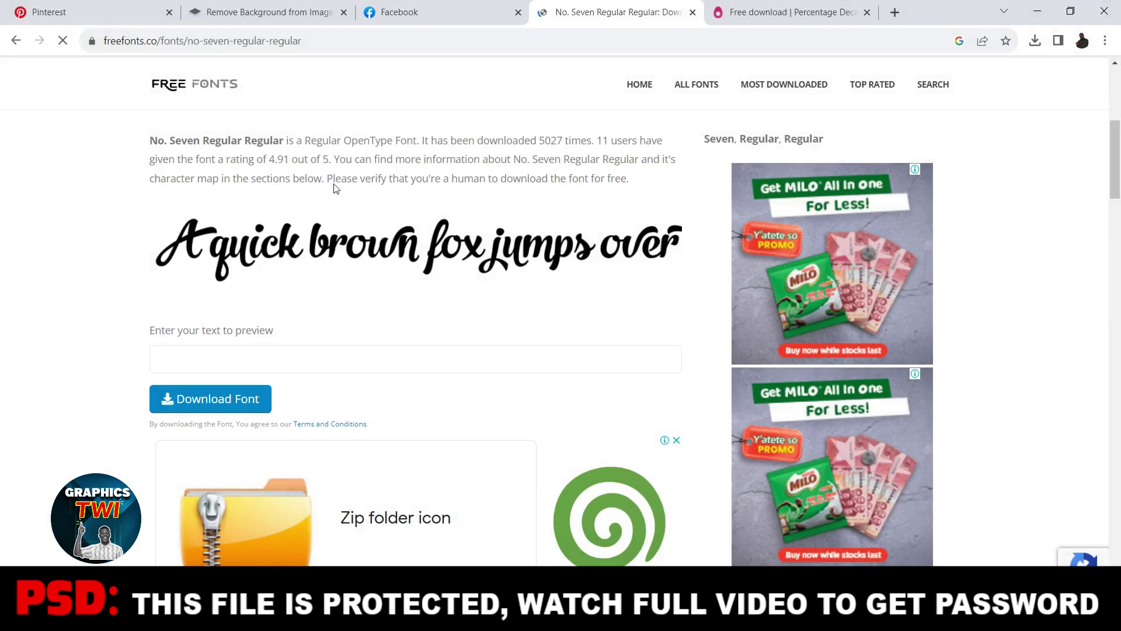
pyautogui.click(383, 12)
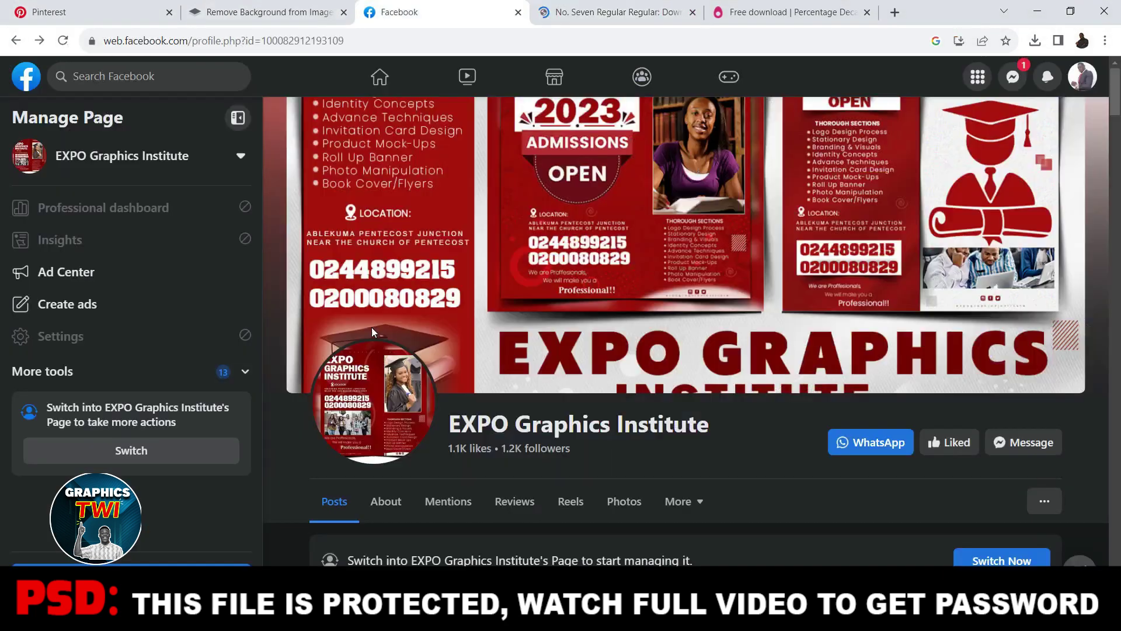
pyautogui.scroll(-5, 716, 334)
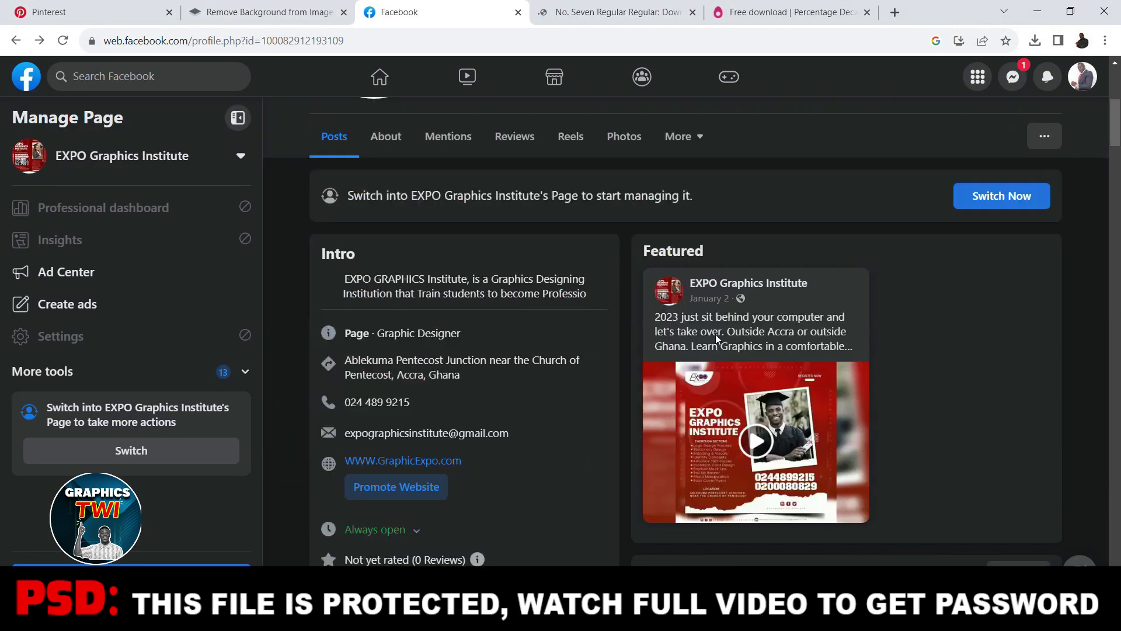
pyautogui.scroll(-4, 713, 334)
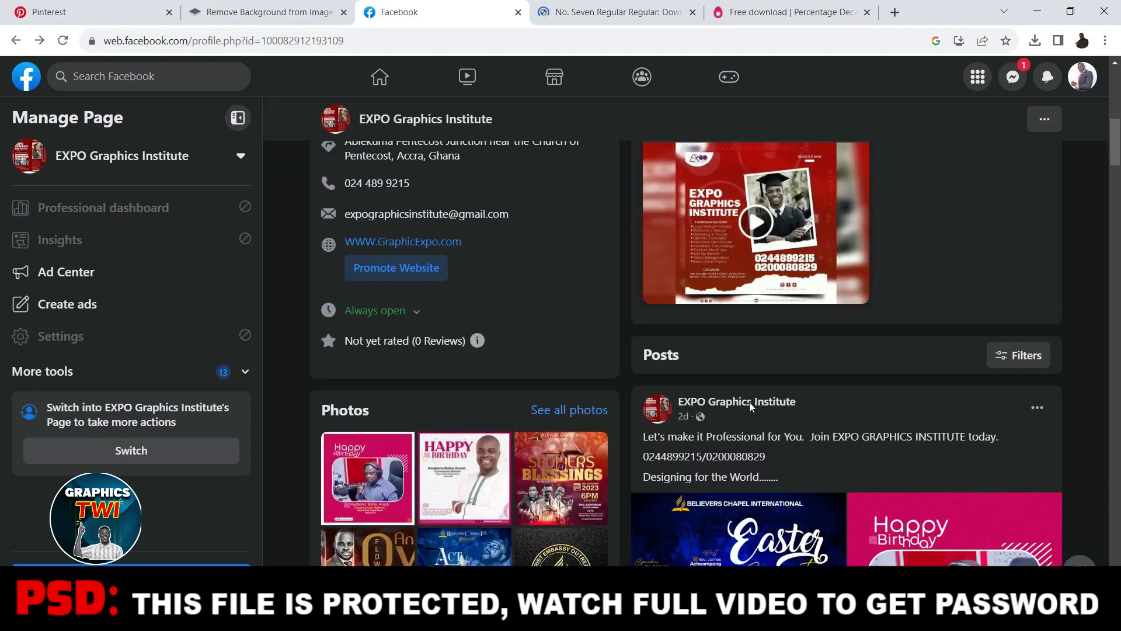
pyautogui.scroll(-3, 749, 402)
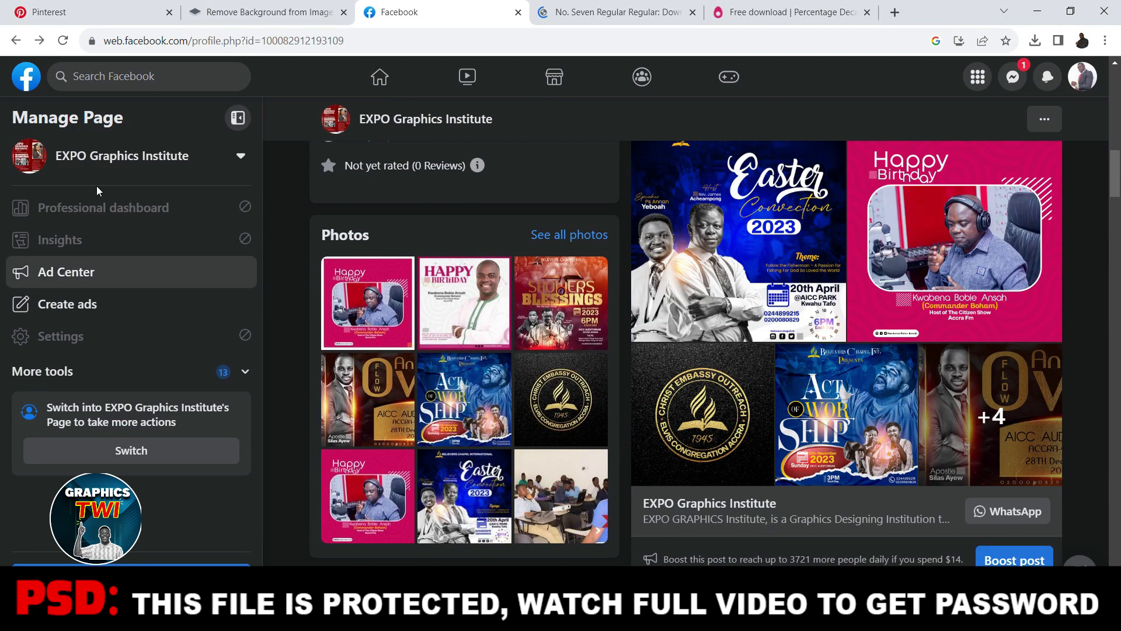
pyautogui.scroll(-5, 569, 461)
pyautogui.scroll(-10, 569, 461)
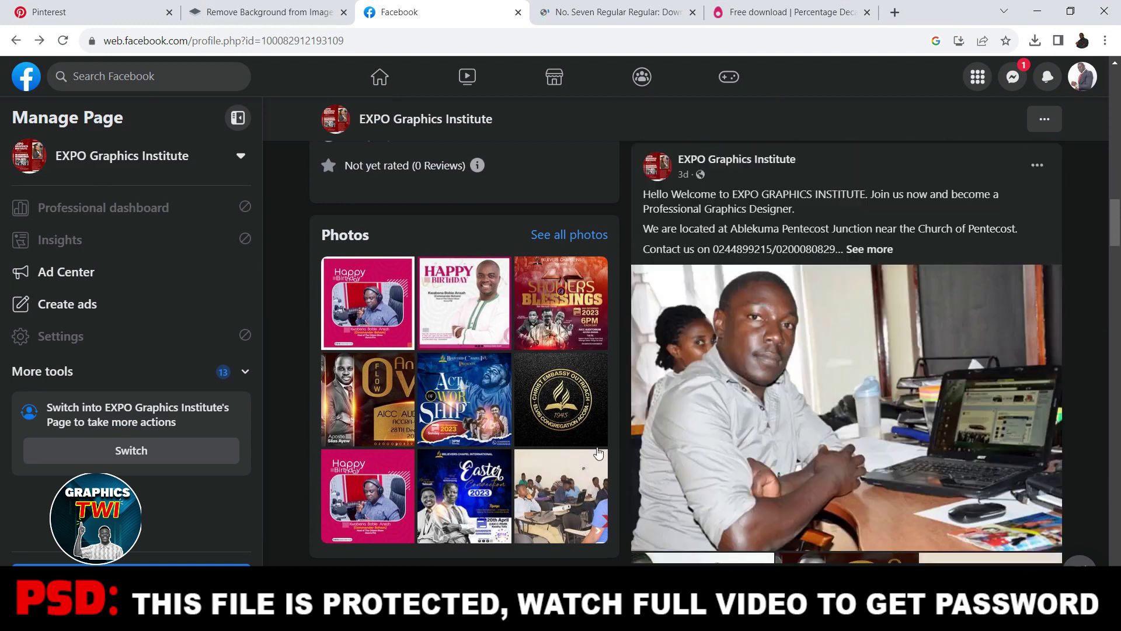
pyautogui.scroll(-5, 613, 463)
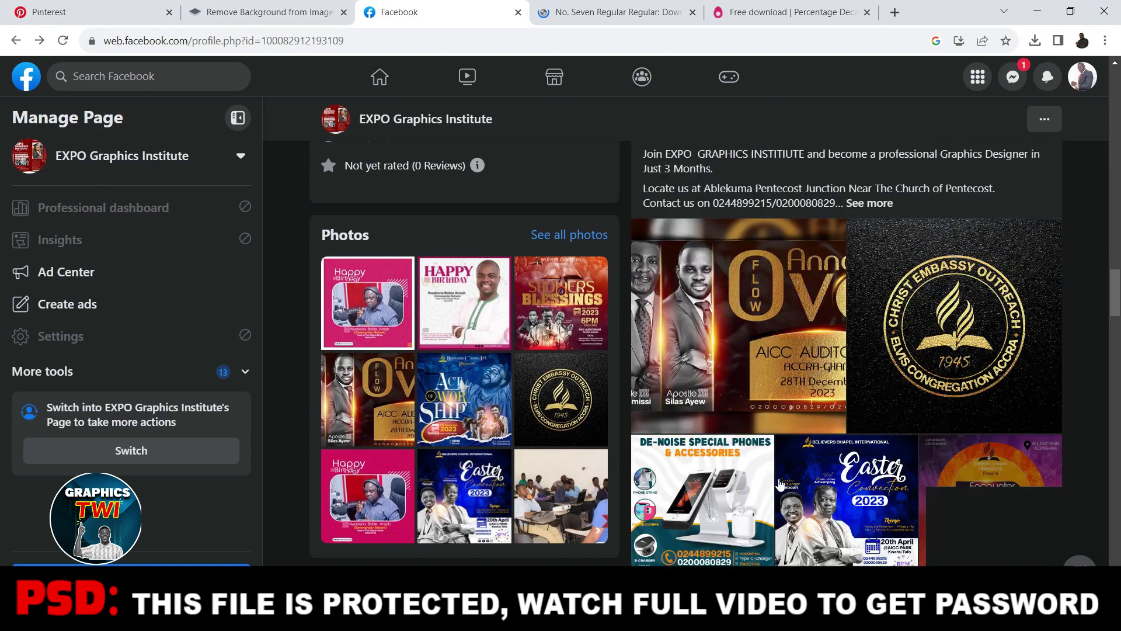
pyautogui.scroll(-5, 775, 479)
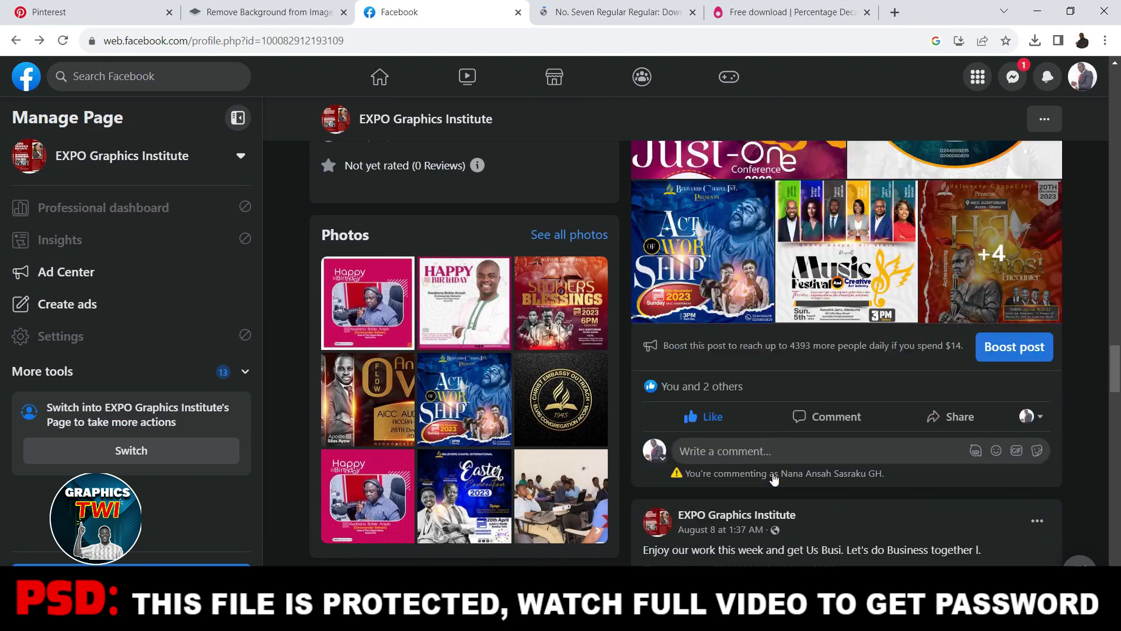
pyautogui.scroll(-6, 777, 467)
pyautogui.scroll(-8, 777, 461)
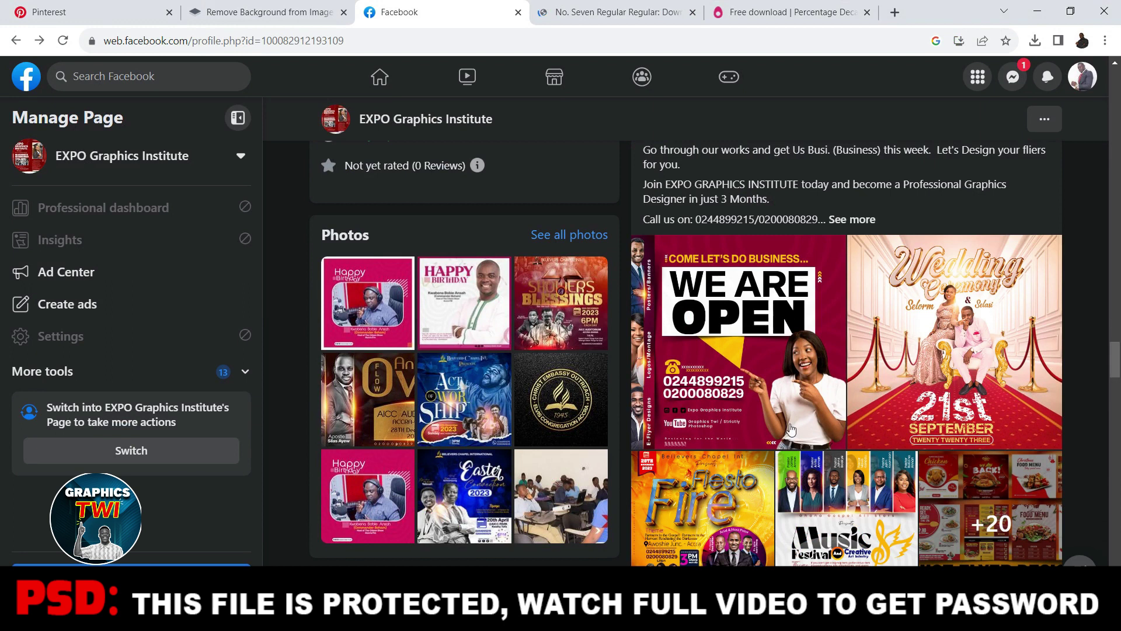
pyautogui.scroll(-8, 776, 457)
pyautogui.scroll(-9, 780, 409)
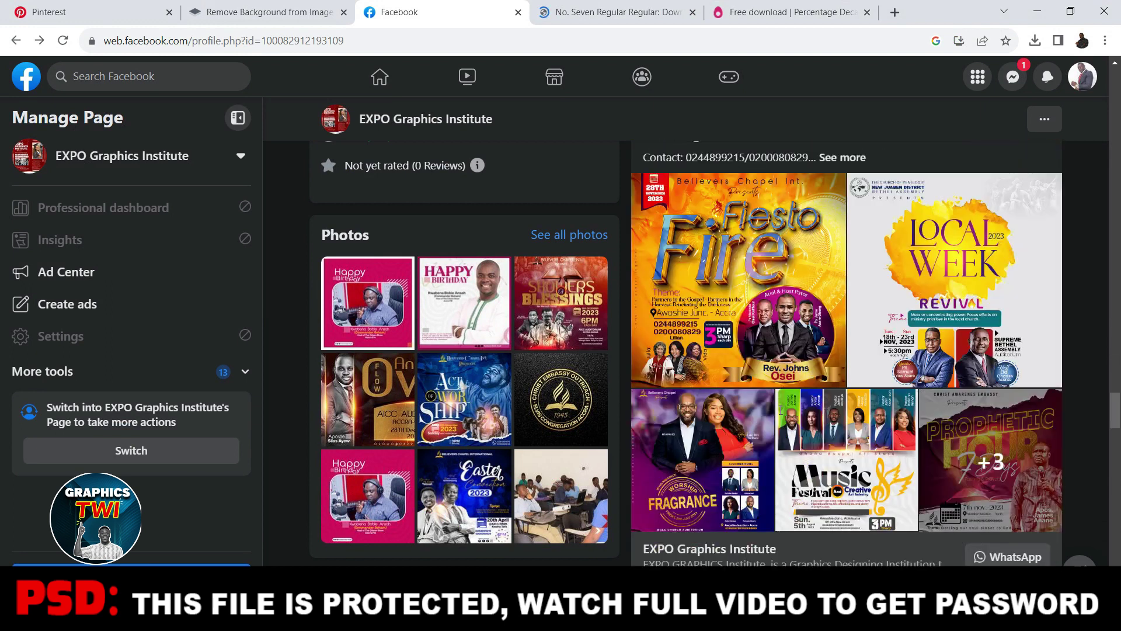
pyautogui.scroll(-12, 781, 426)
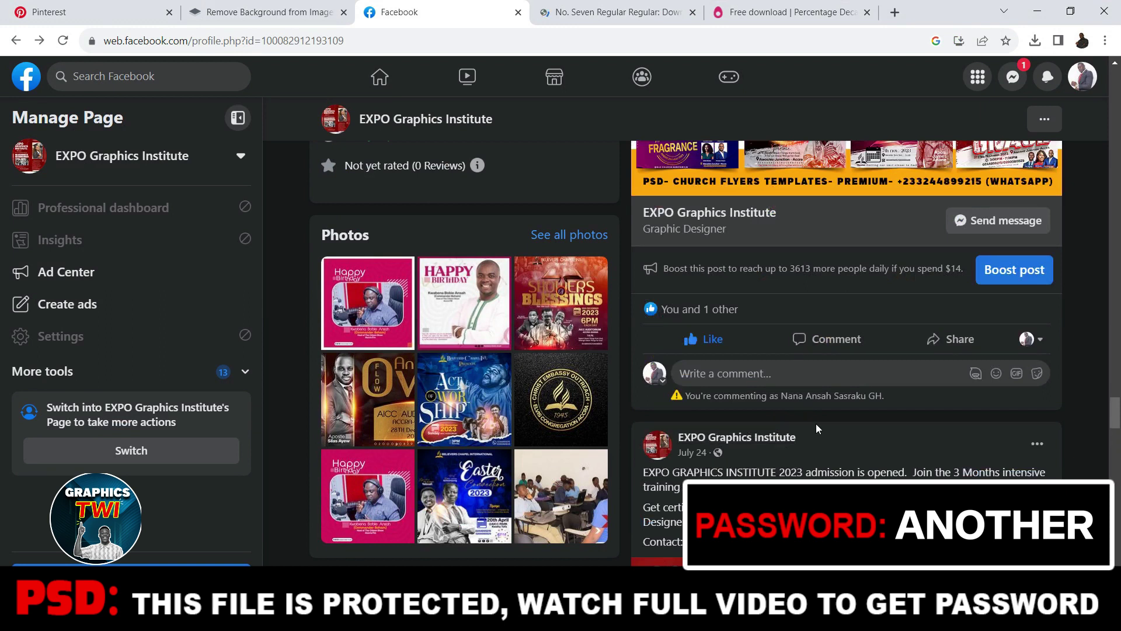
pyautogui.scroll(-12, 830, 446)
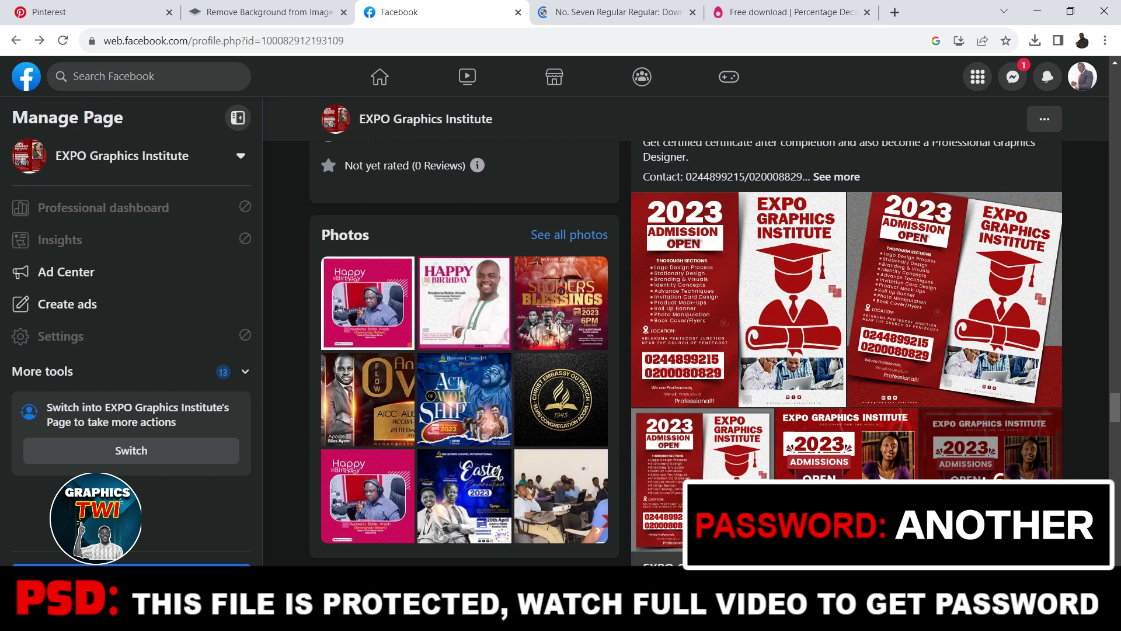
pyautogui.scroll(-8, 846, 350)
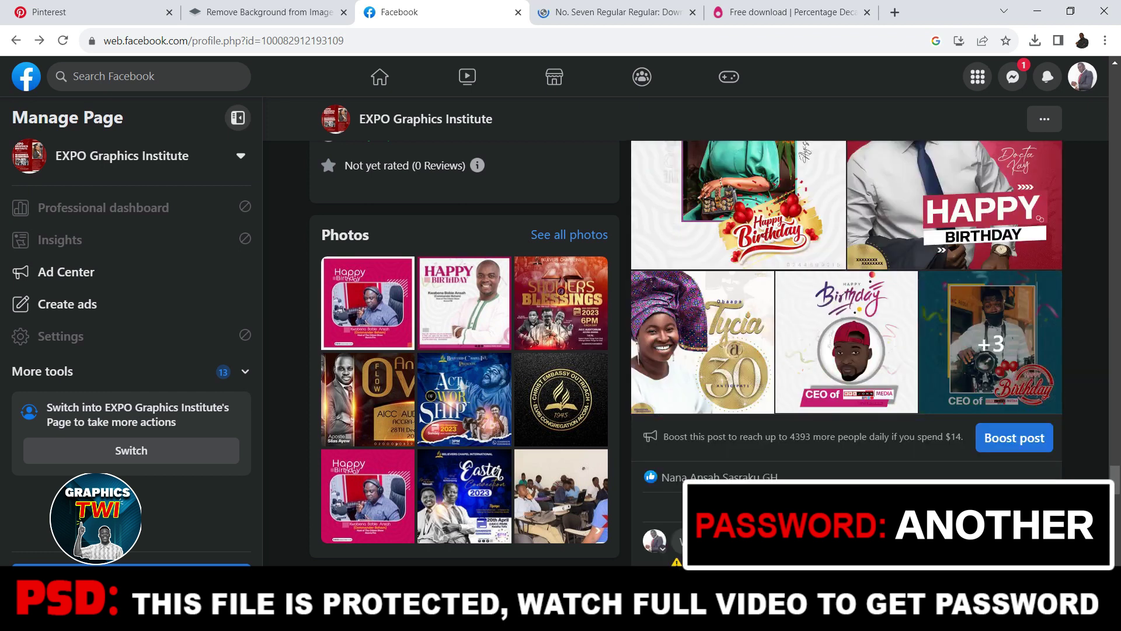
pyautogui.scroll(-10, 594, 391)
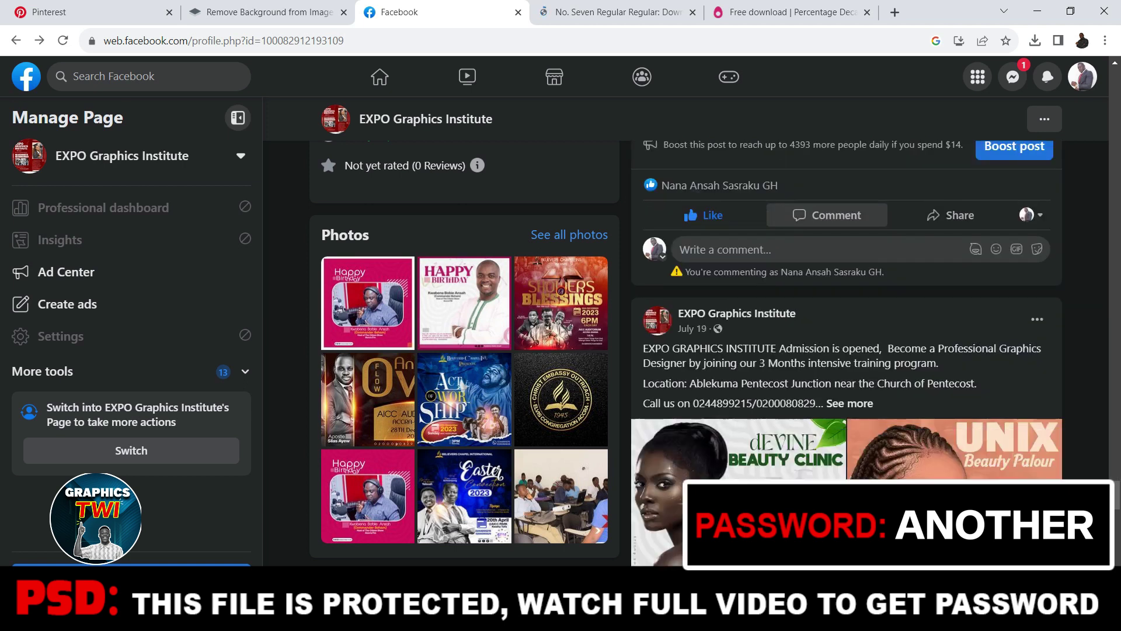
pyautogui.scroll(-10, 593, 392)
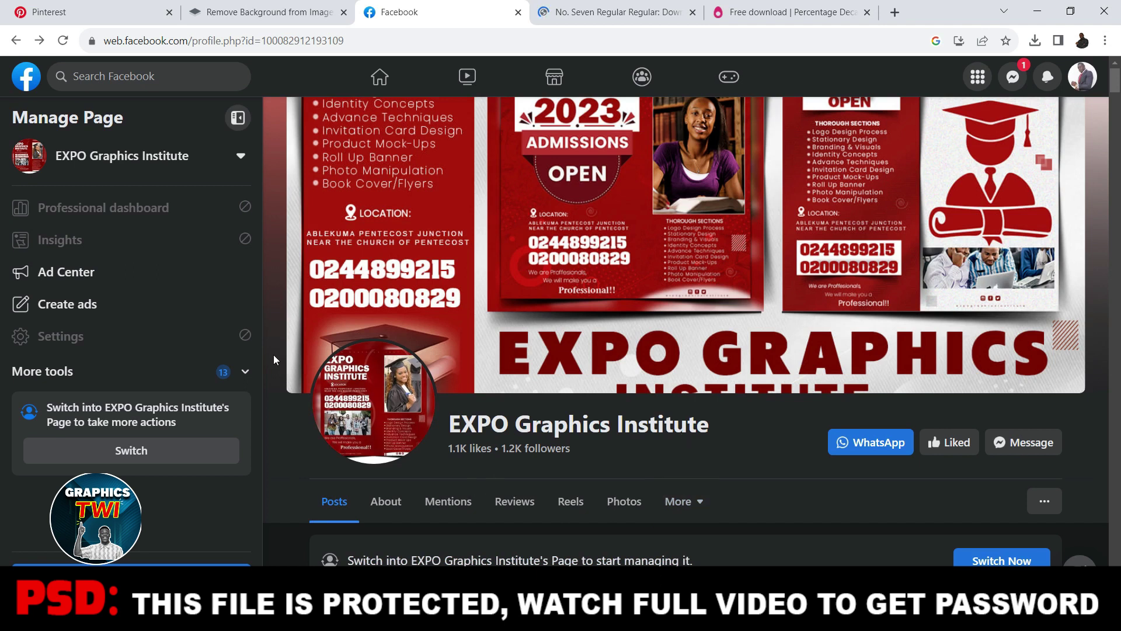
pyautogui.scroll(-8, 375, 518)
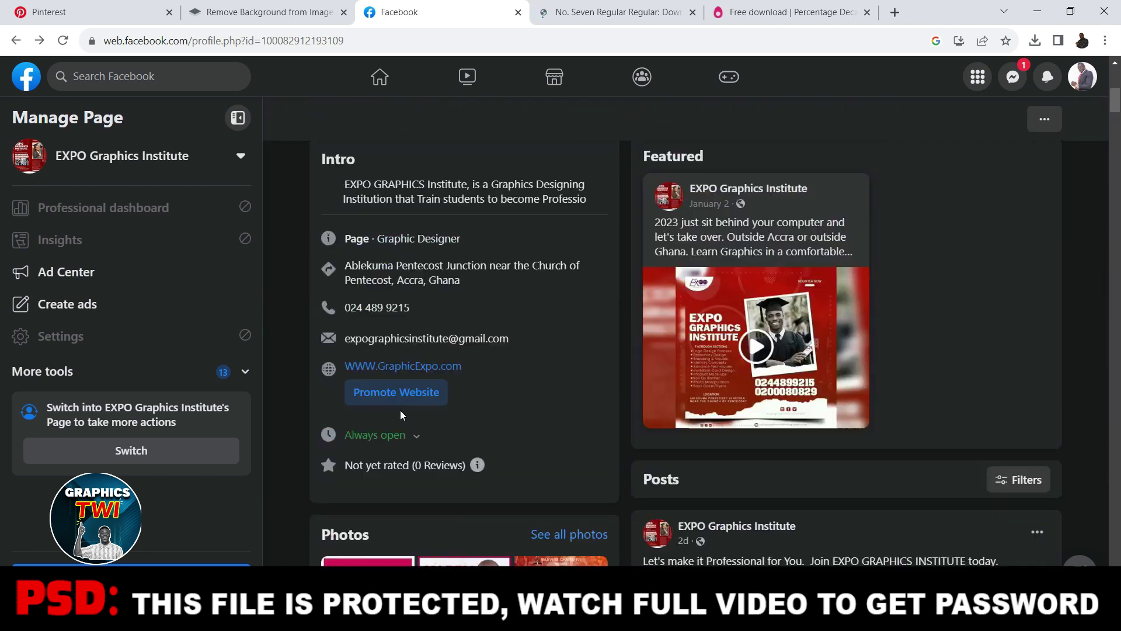
pyautogui.scroll(2, 402, 415)
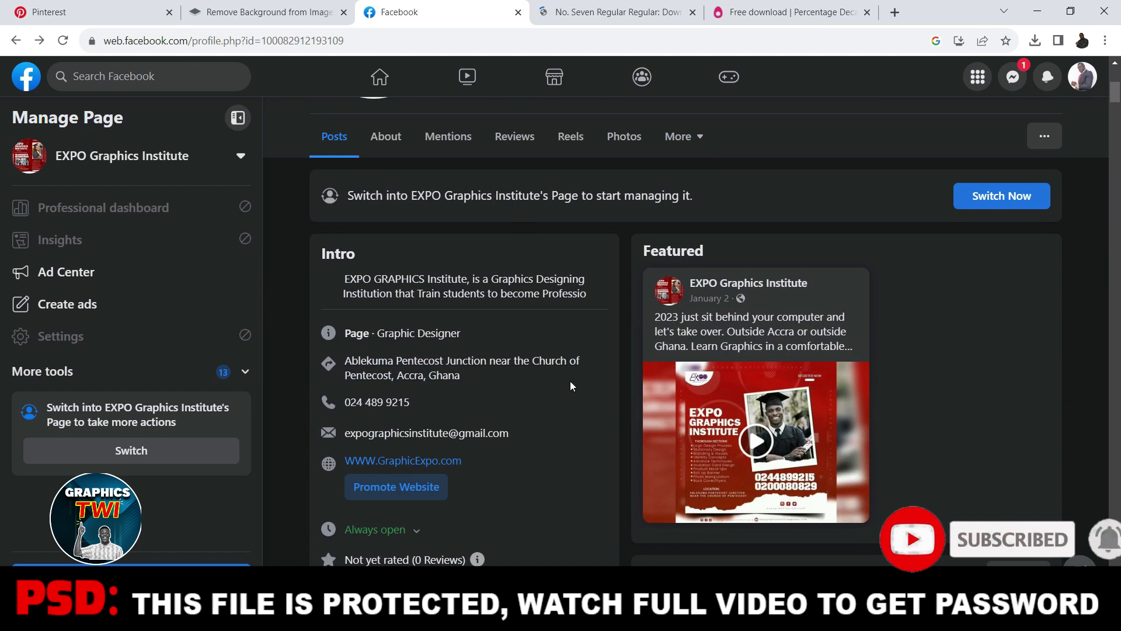
pyautogui.scroll(-7, 571, 386)
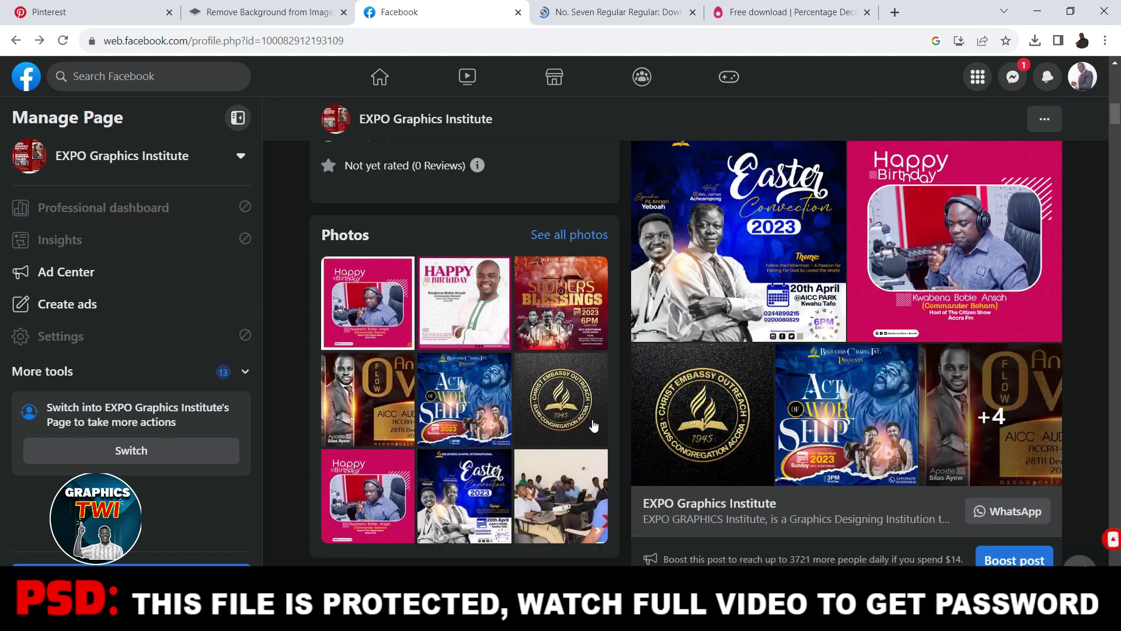
pyautogui.scroll(-1, 593, 425)
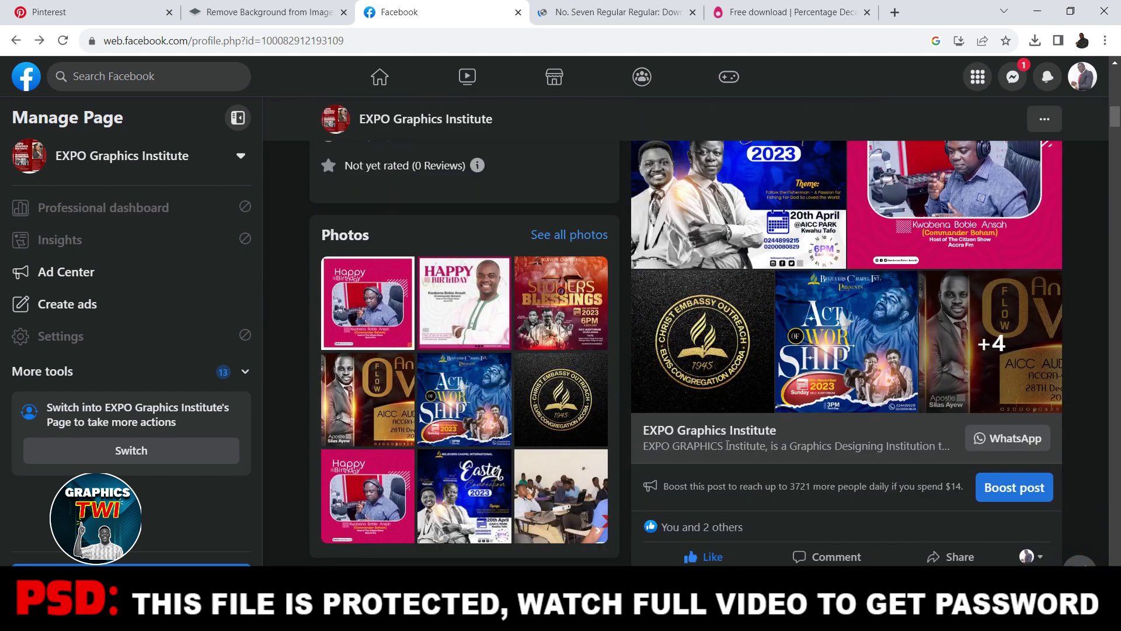
pyautogui.scroll(-4, 765, 347)
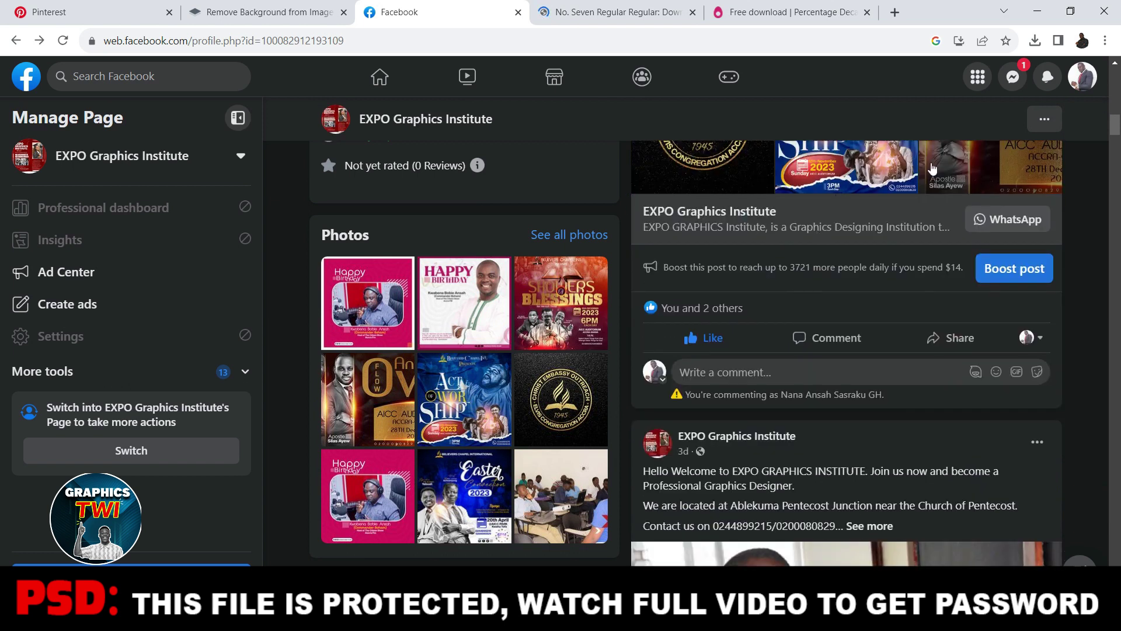
pyautogui.click(1038, 10)
pyautogui.scroll(-5, 608, 467)
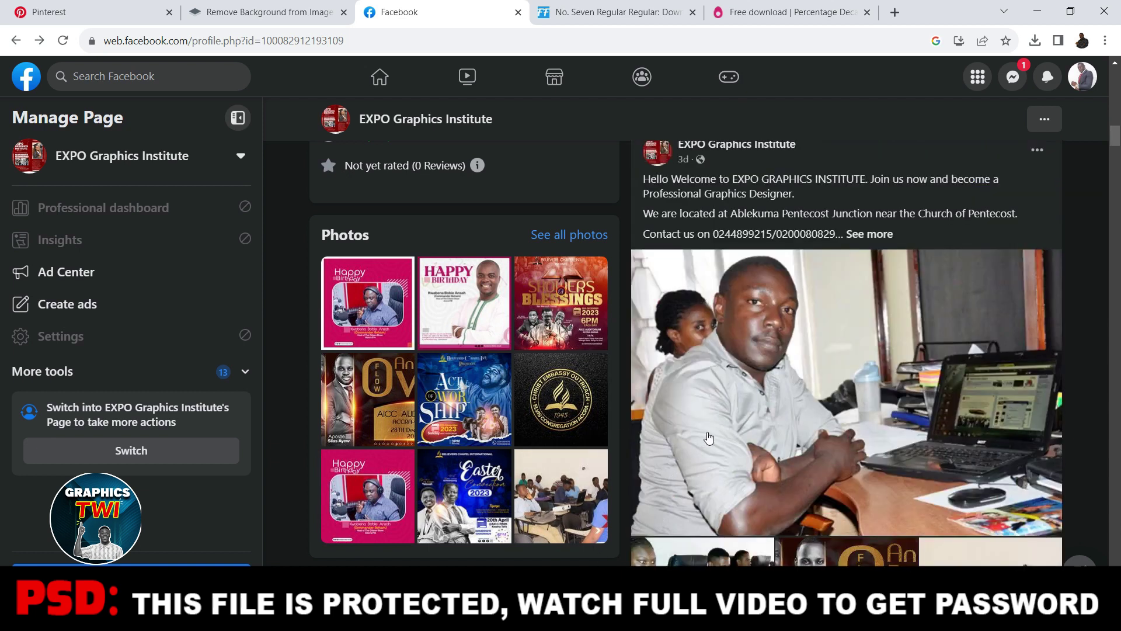
pyautogui.scroll(-8, 703, 441)
pyautogui.scroll(-5, 709, 438)
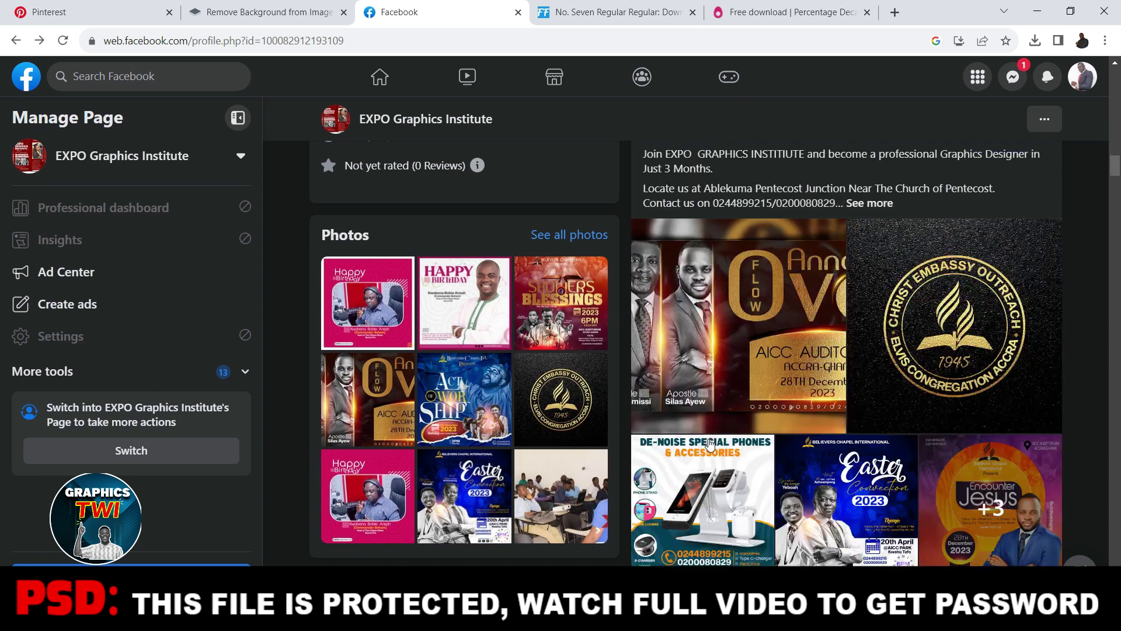
pyautogui.scroll(-10, 709, 443)
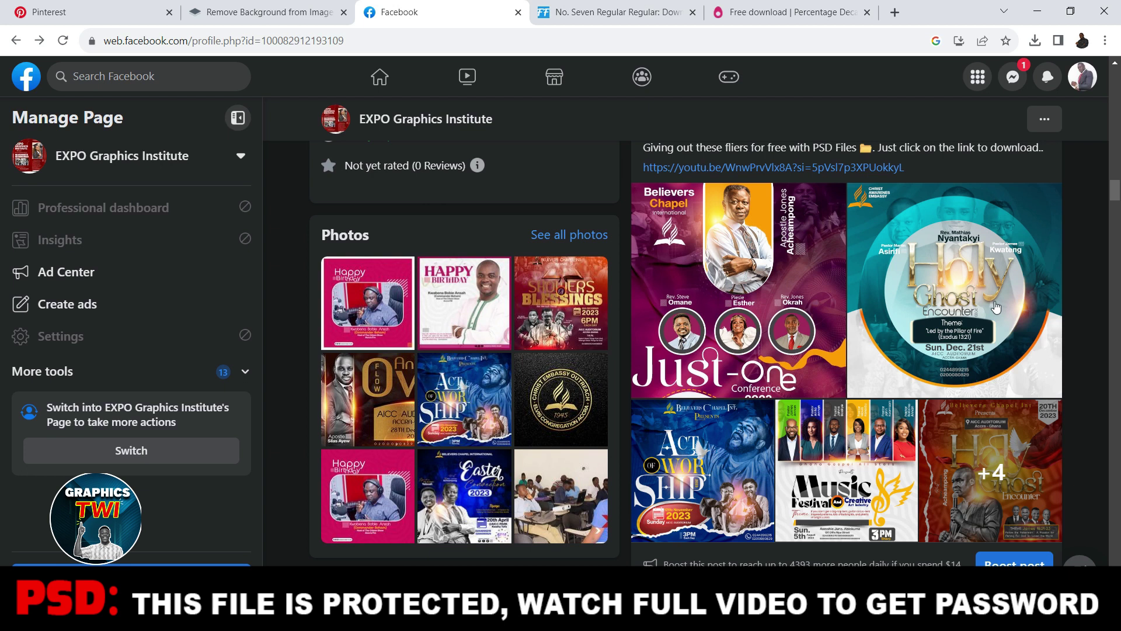
pyautogui.moveTo(1118, 185); pyautogui.dragTo(1118, 198)
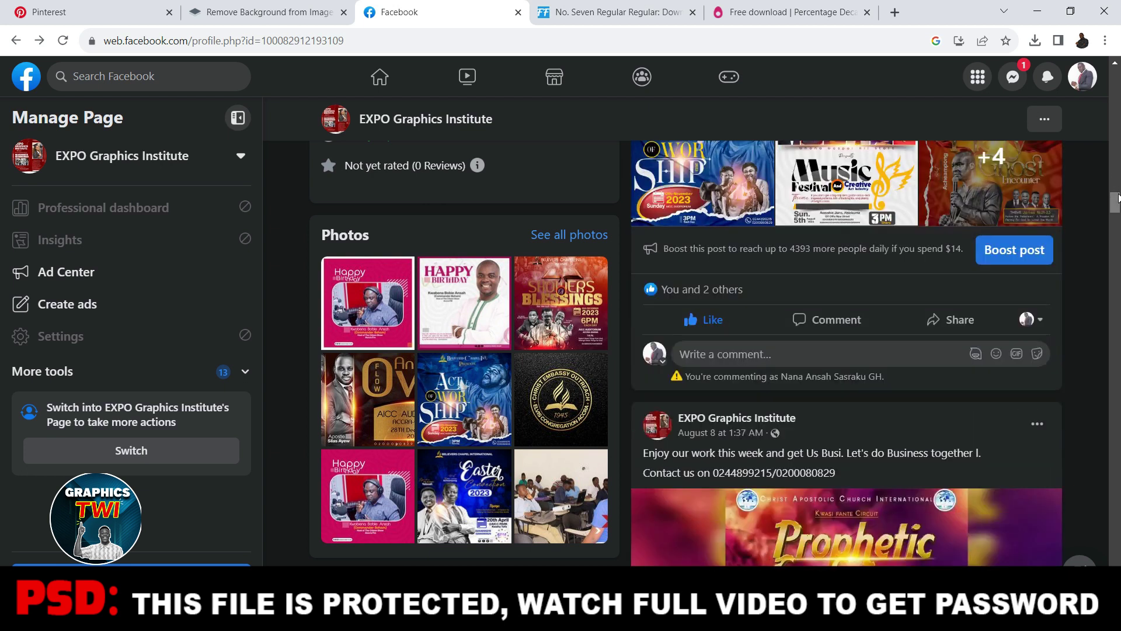
pyautogui.scroll(-4, 784, 391)
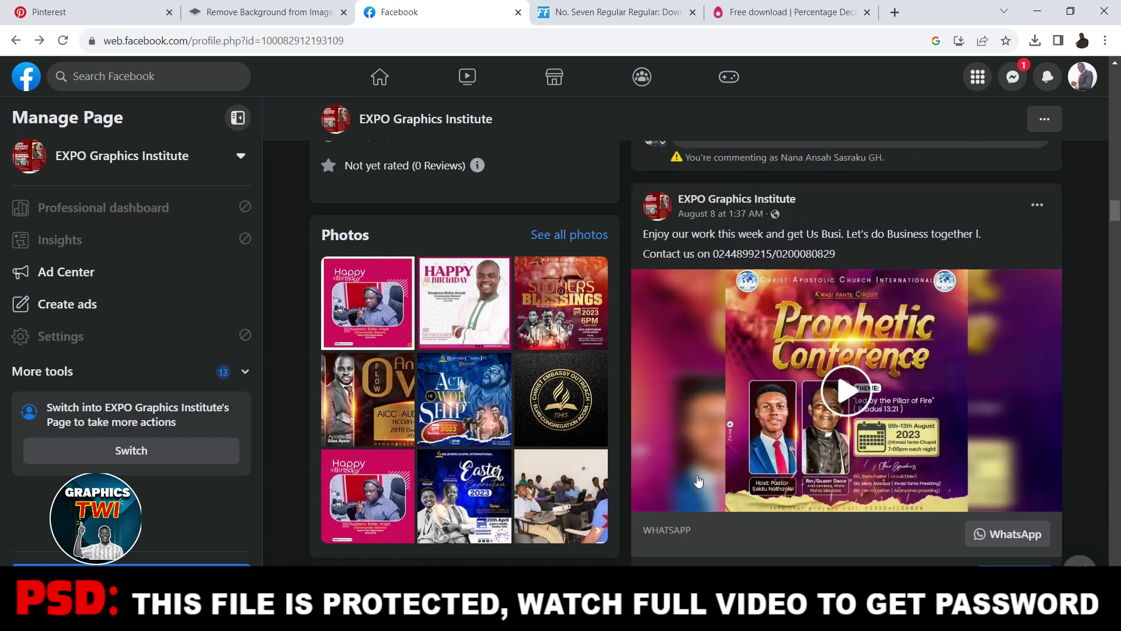
pyautogui.scroll(-10, 765, 445)
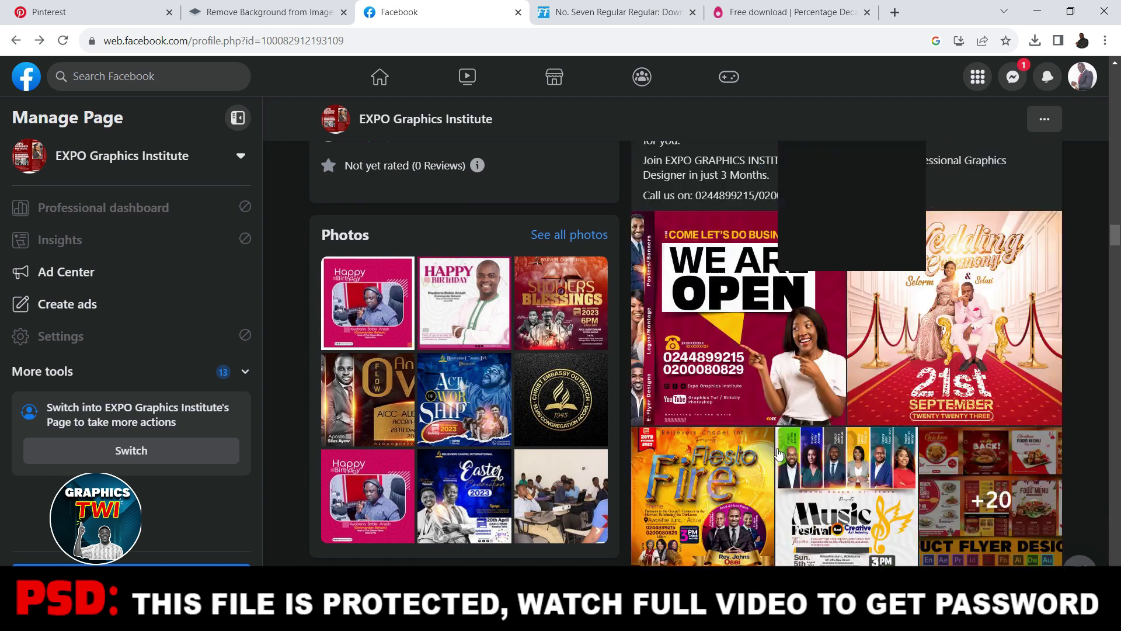
pyautogui.scroll(-6, 521, 469)
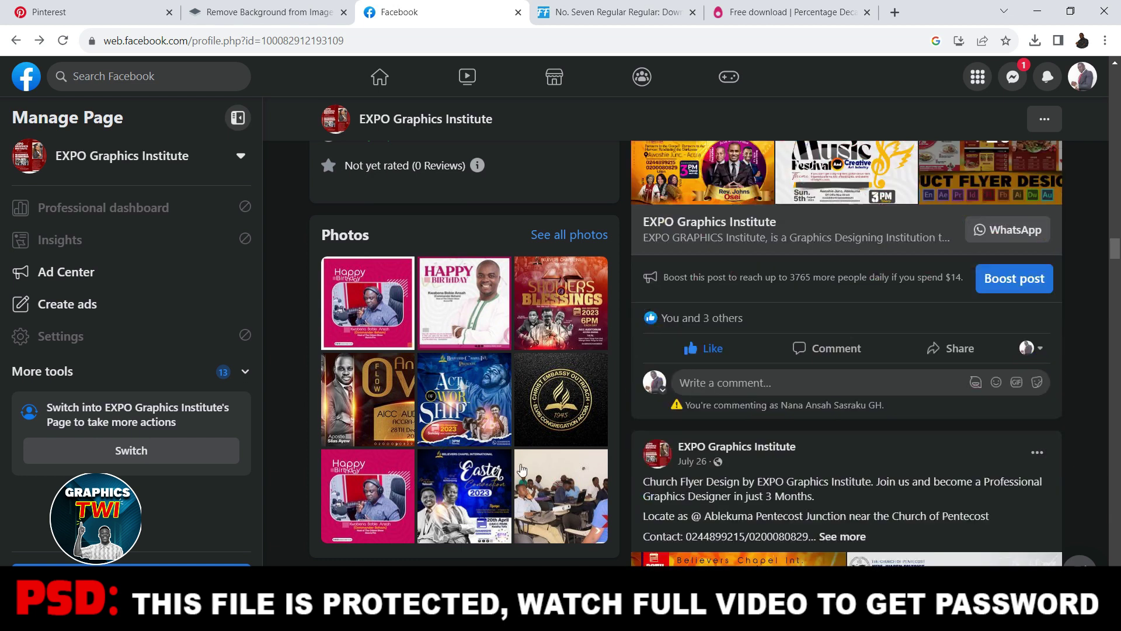
pyautogui.scroll(-5, 701, 462)
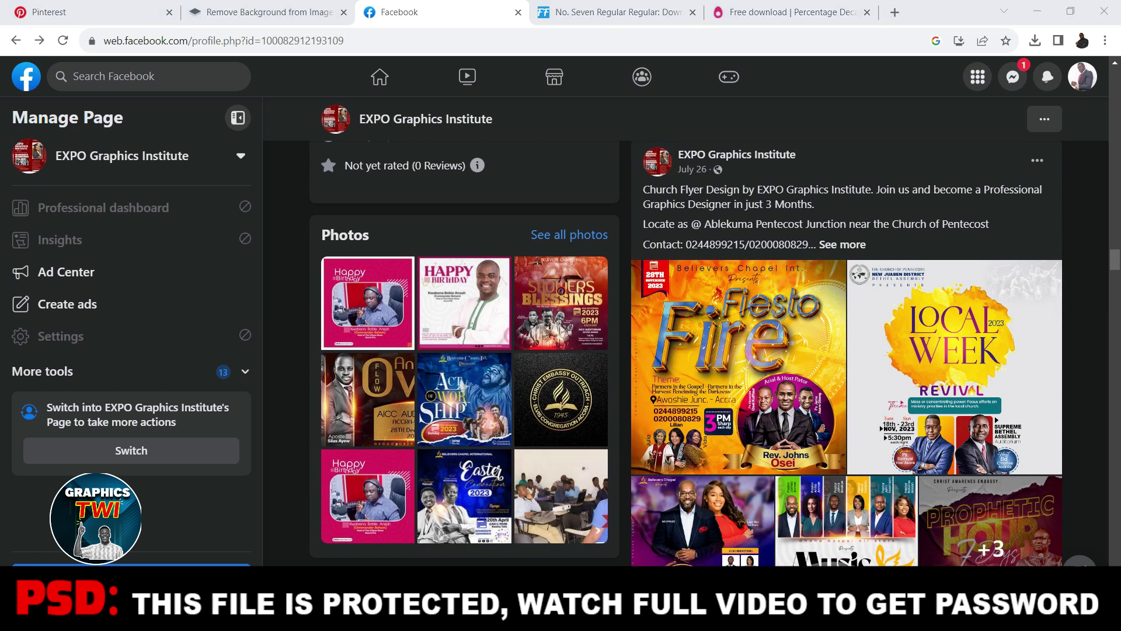
# - Return to Photoshop and scroll the Layers panel to the updated Dust layers spelling Child
pyautogui.click(1037, 11)
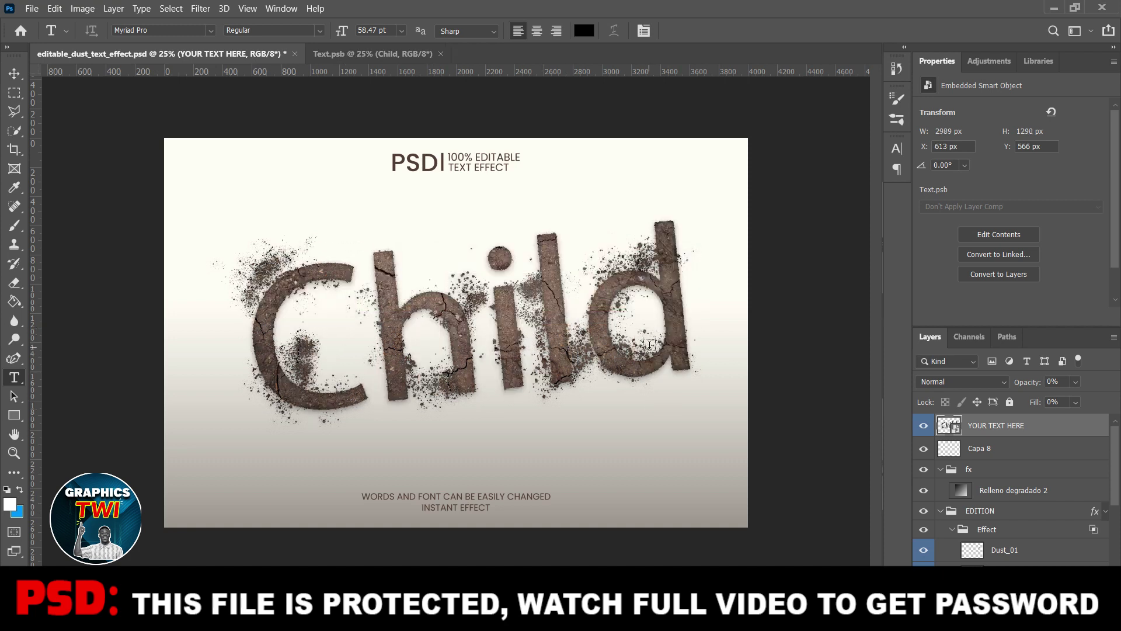
pyautogui.scroll(-3, 1011, 554)
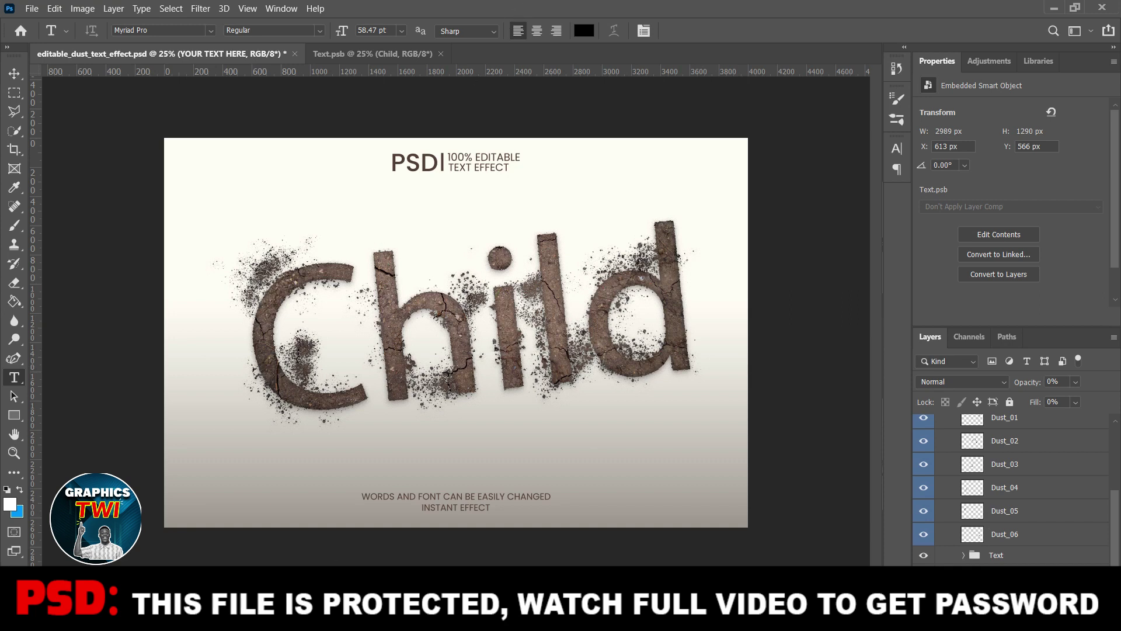
# - Bring the NEW 3D FONTS Explorer window forward, widen it, and browse its text-effect files
pyautogui.click(217, 528)
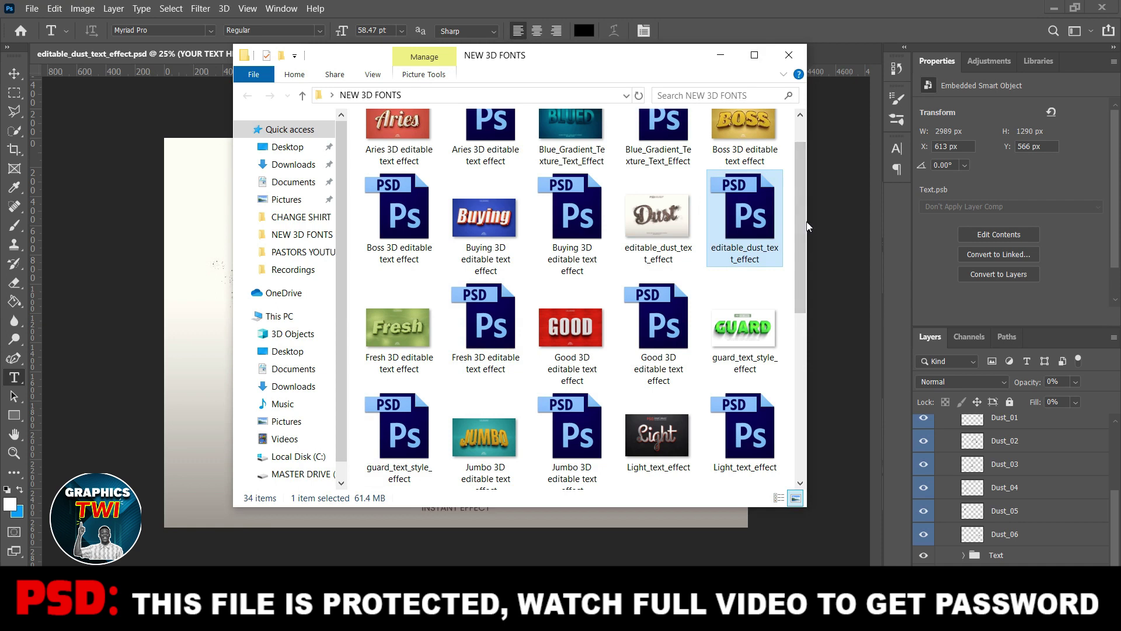
pyautogui.moveTo(808, 226); pyautogui.dragTo(1009, 228)
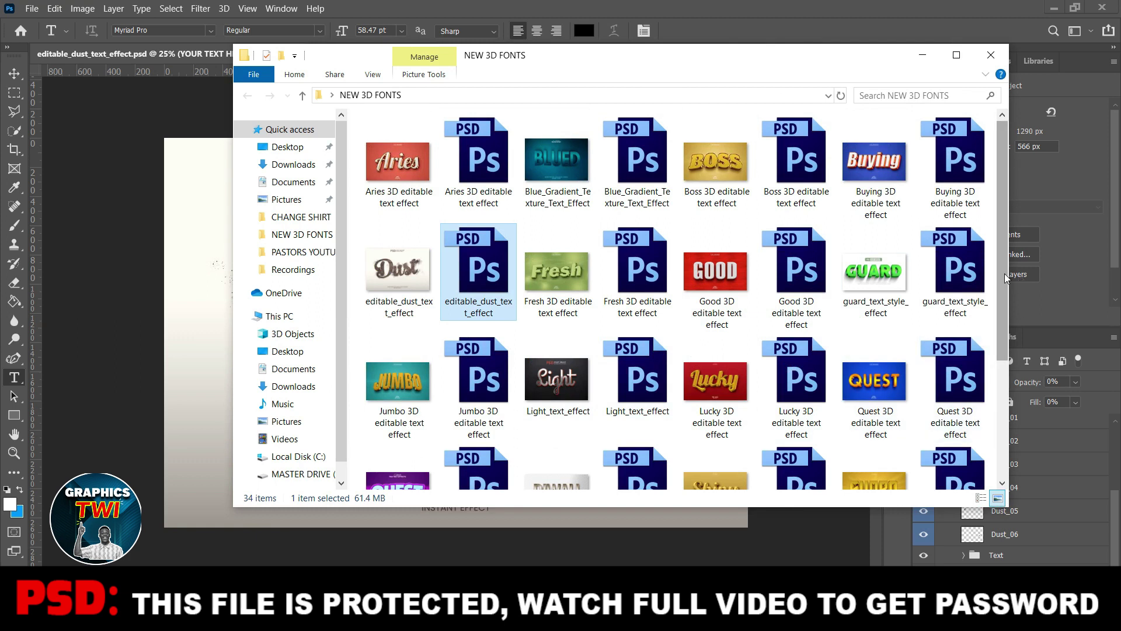
pyautogui.click(1003, 404)
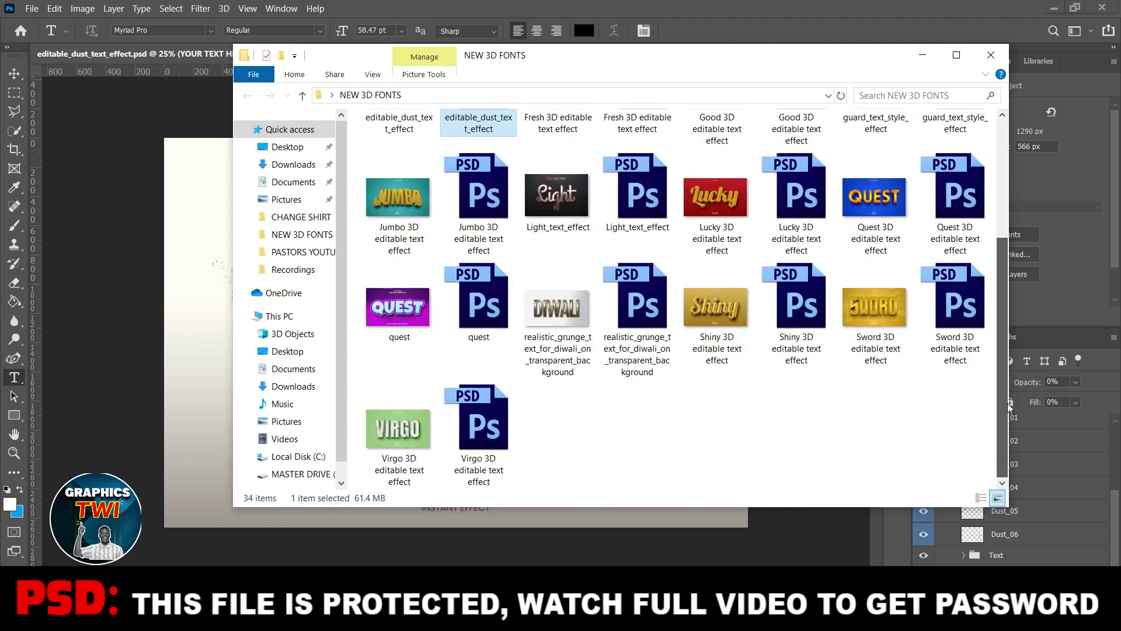
pyautogui.scroll(3, 966, 284)
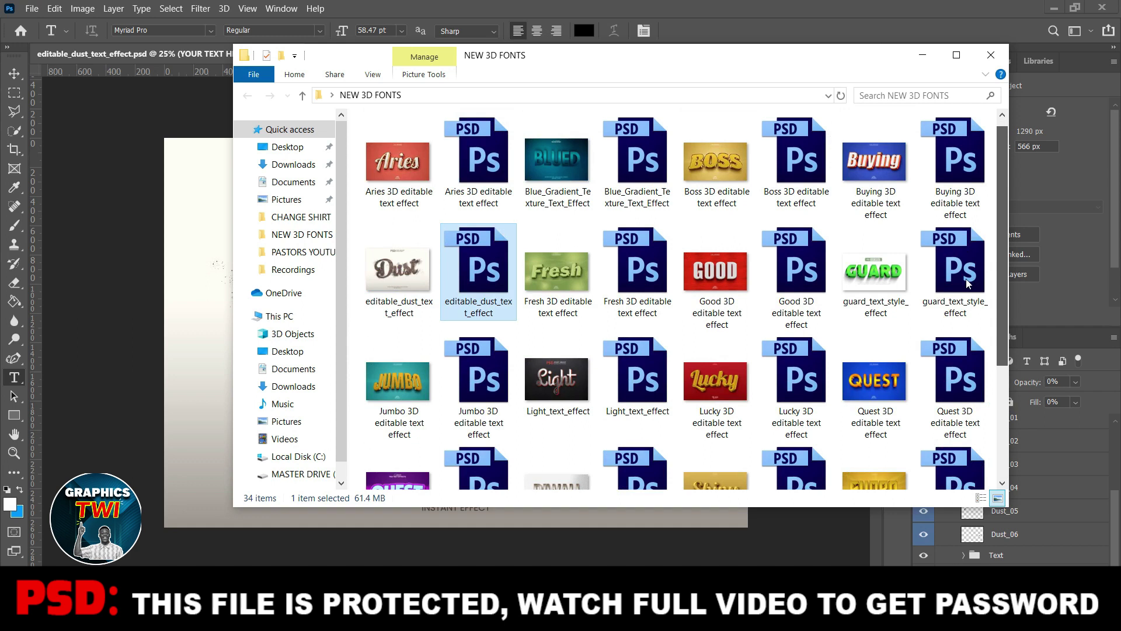
pyautogui.scroll(-1, 967, 284)
pyautogui.moveTo(887, 339)
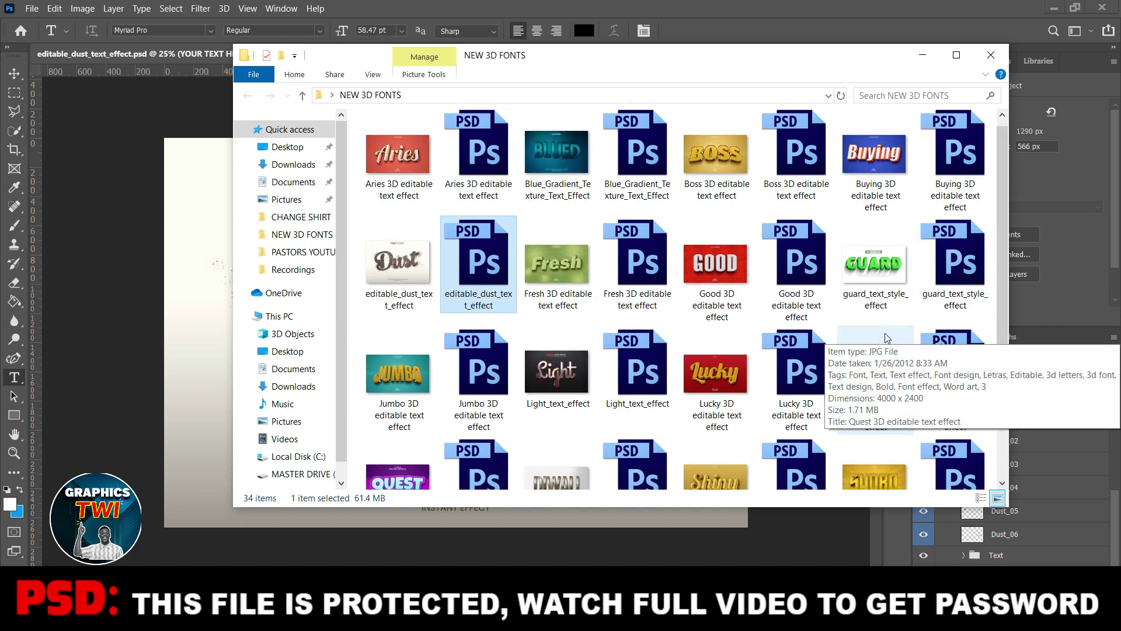